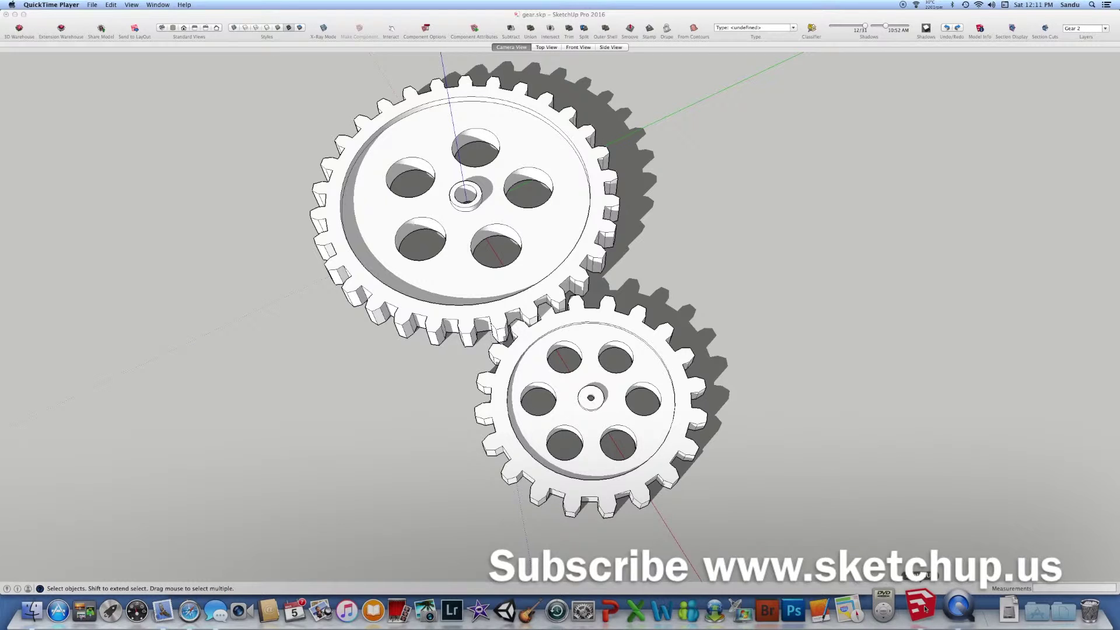
Step: Switch to SketchUp and examine the two meshing gears of the assembly from different angles
click(924, 609)
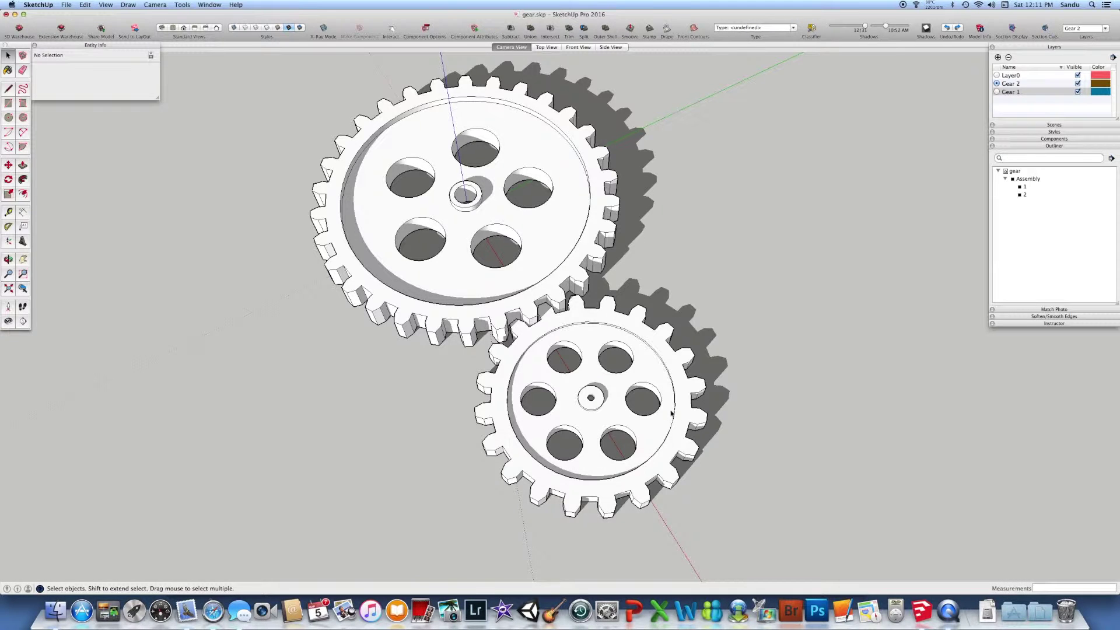
middle_drag(671, 412, 647, 315)
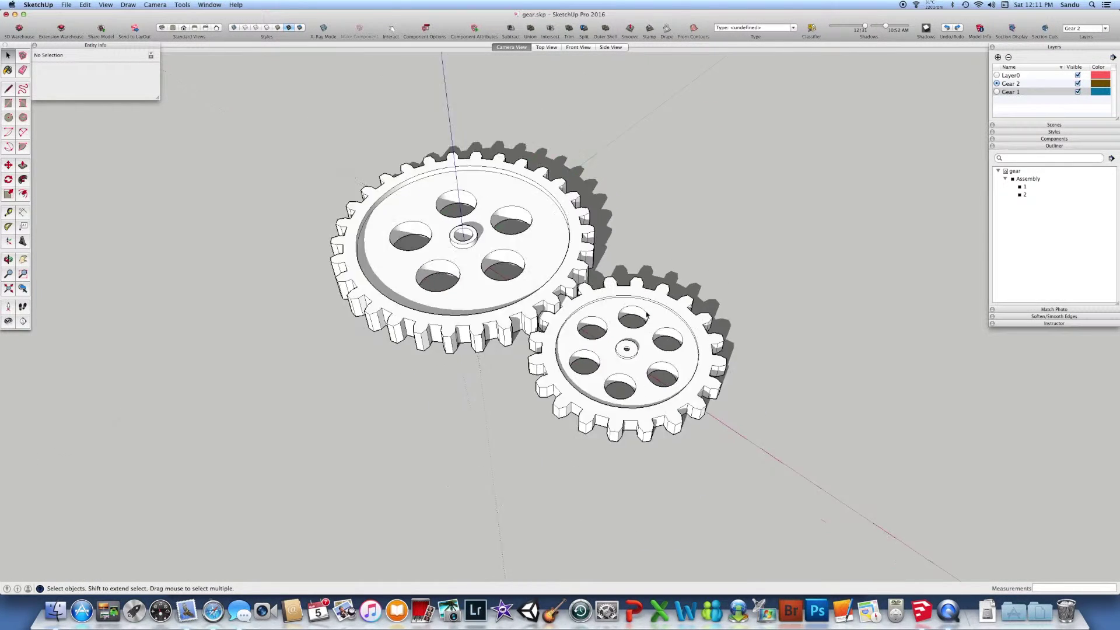
scroll(630, 286, up, 3)
middle_drag(599, 258, 630, 308)
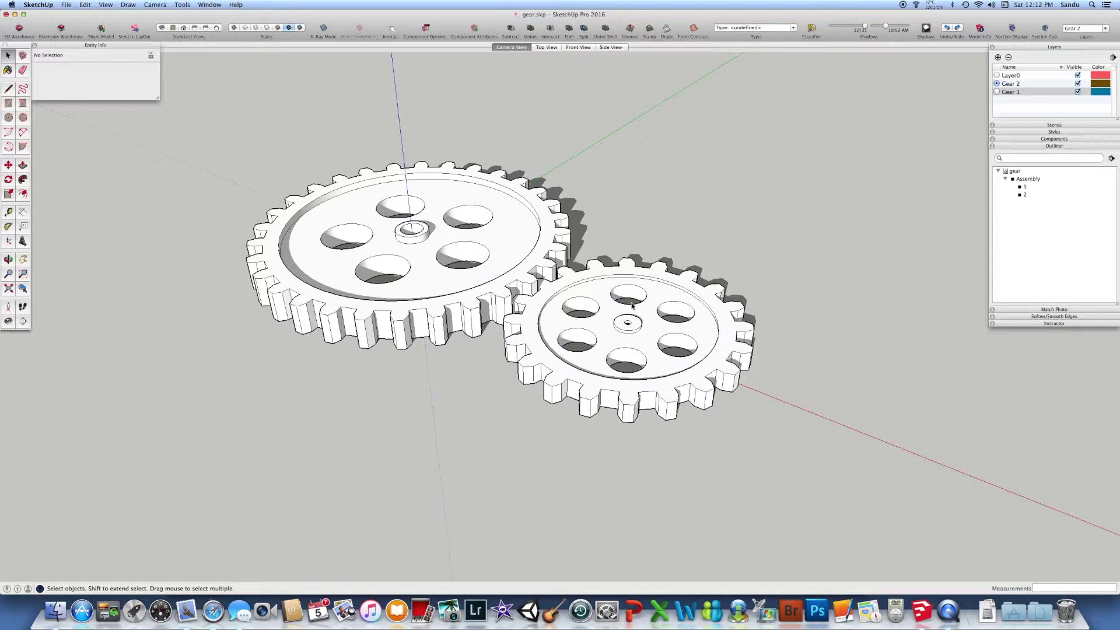
scroll(621, 304, down, 3)
scroll(571, 270, up, 3)
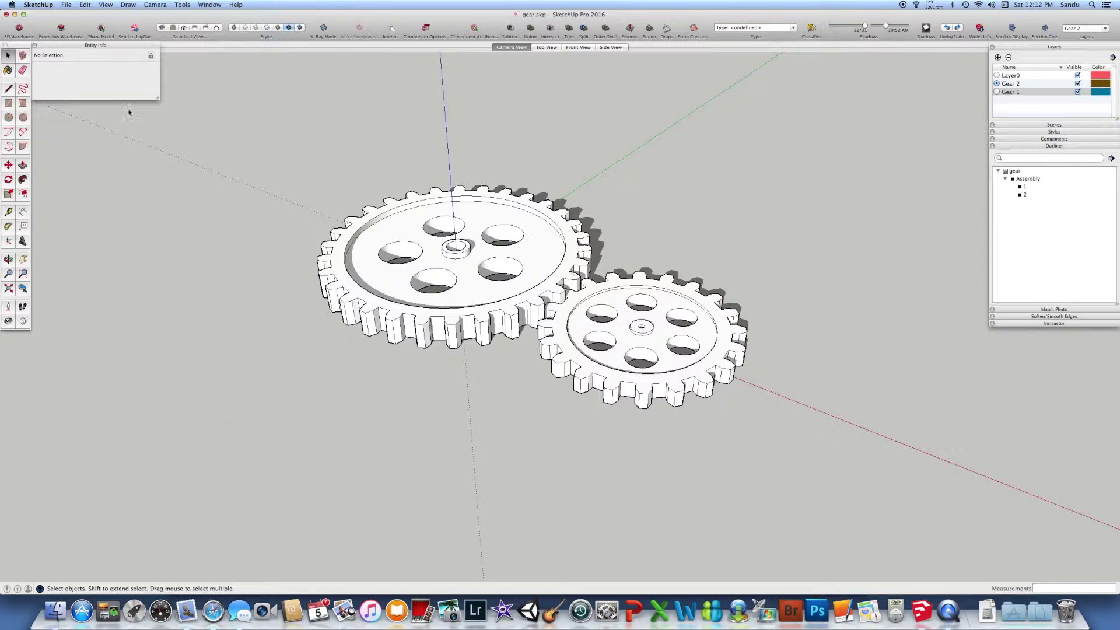
Step: Create a new model and delete the default red-and-white component at the origin
click(66, 4)
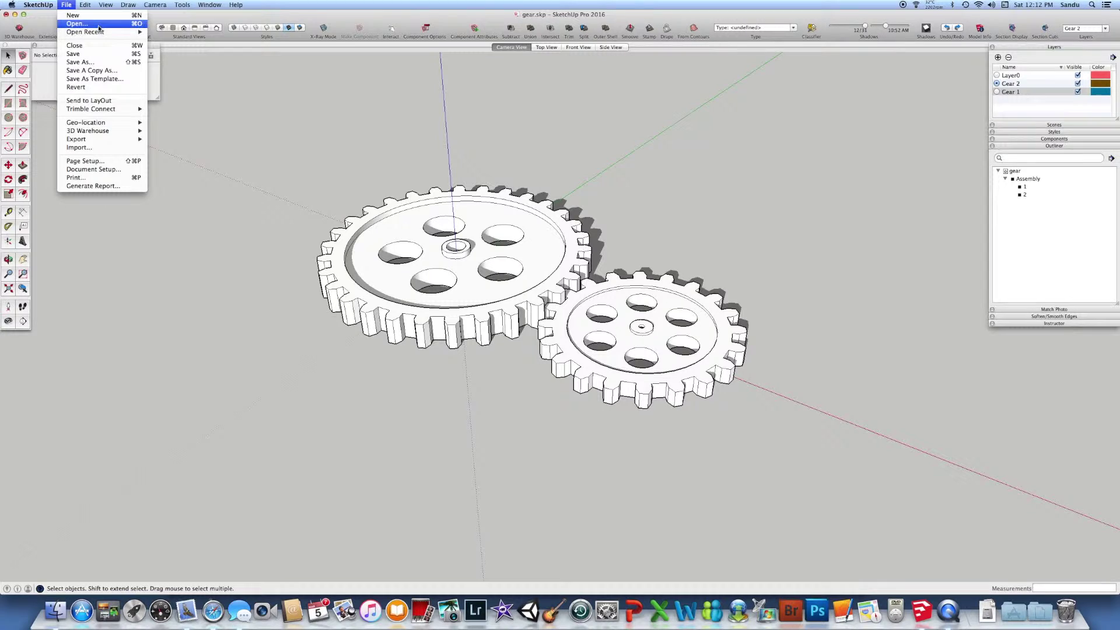
click(140, 15)
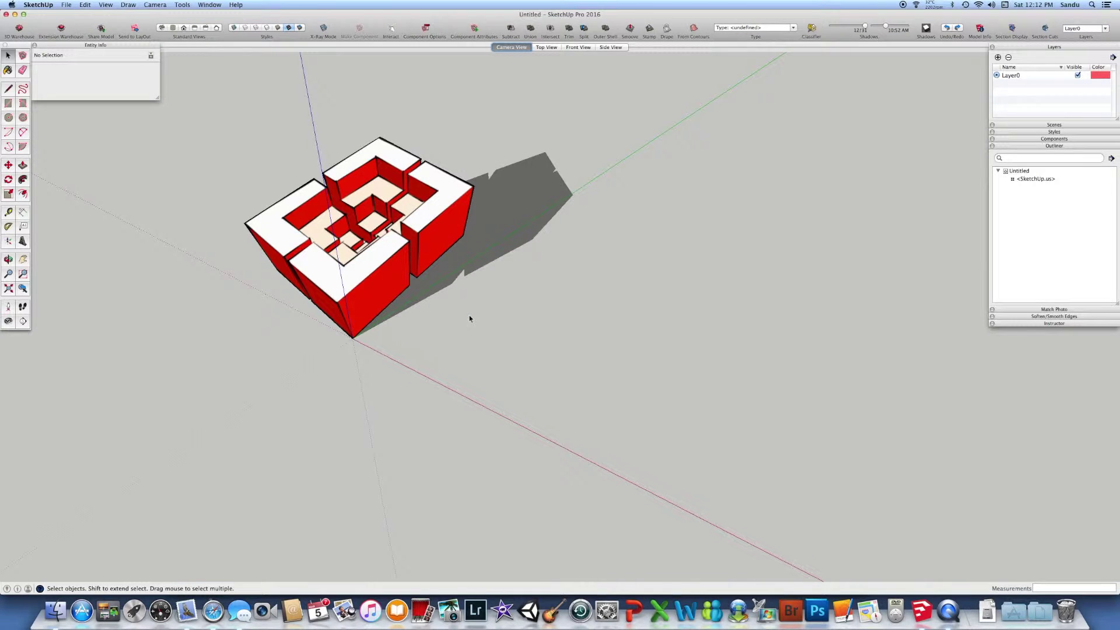
click(398, 269)
key(Delete)
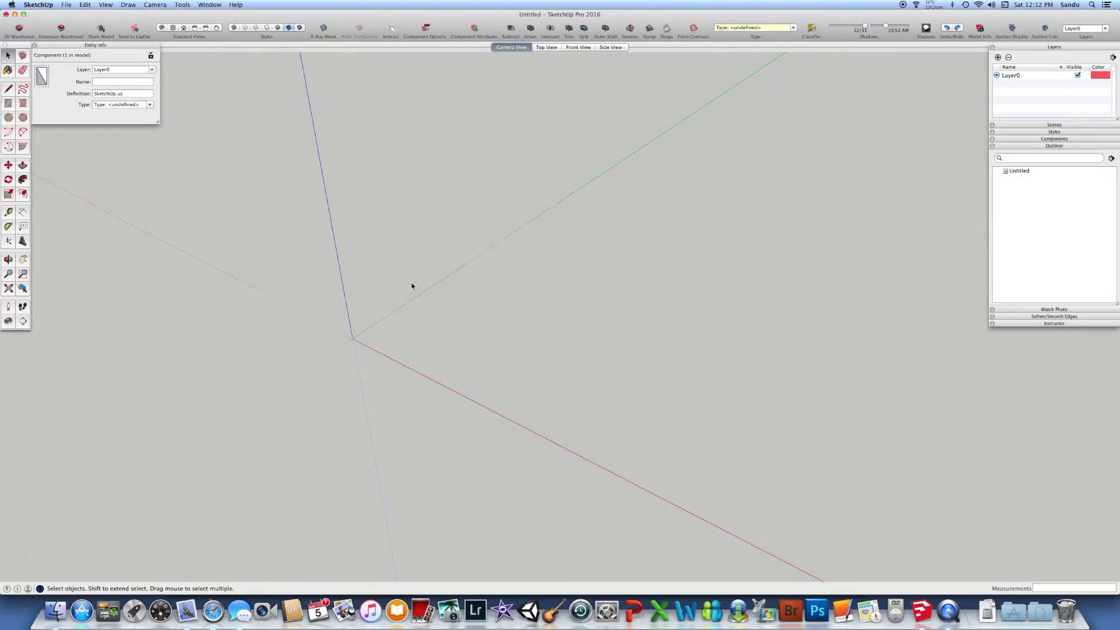
Step: Draw a 1 m by 0.1 m rectangle on the ground from the origin, its long side along the red axis
click(8, 102)
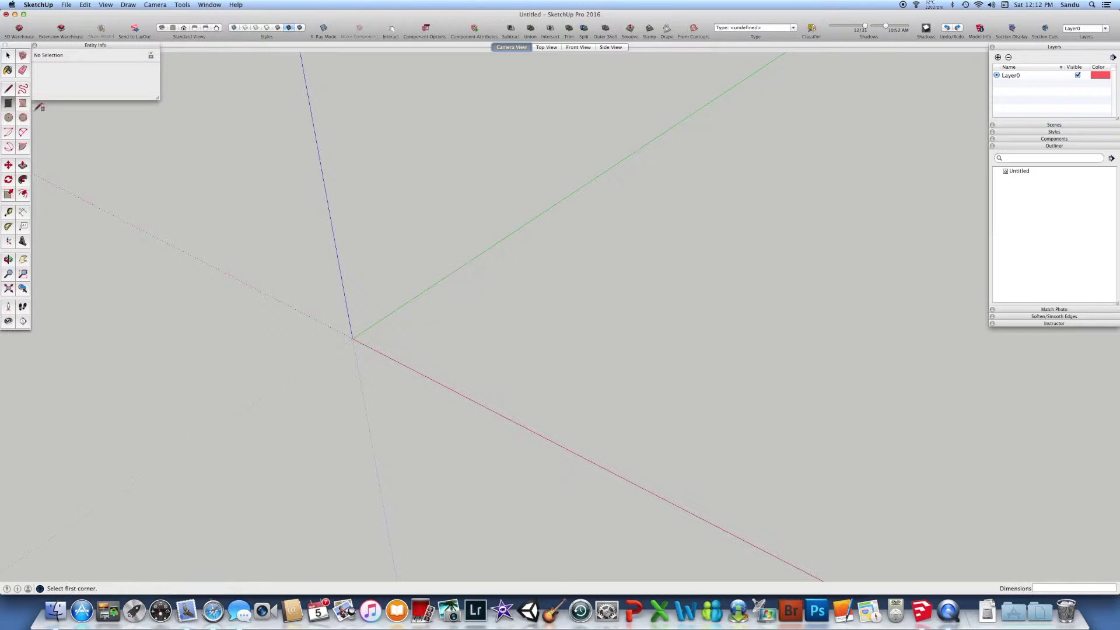
click(353, 337)
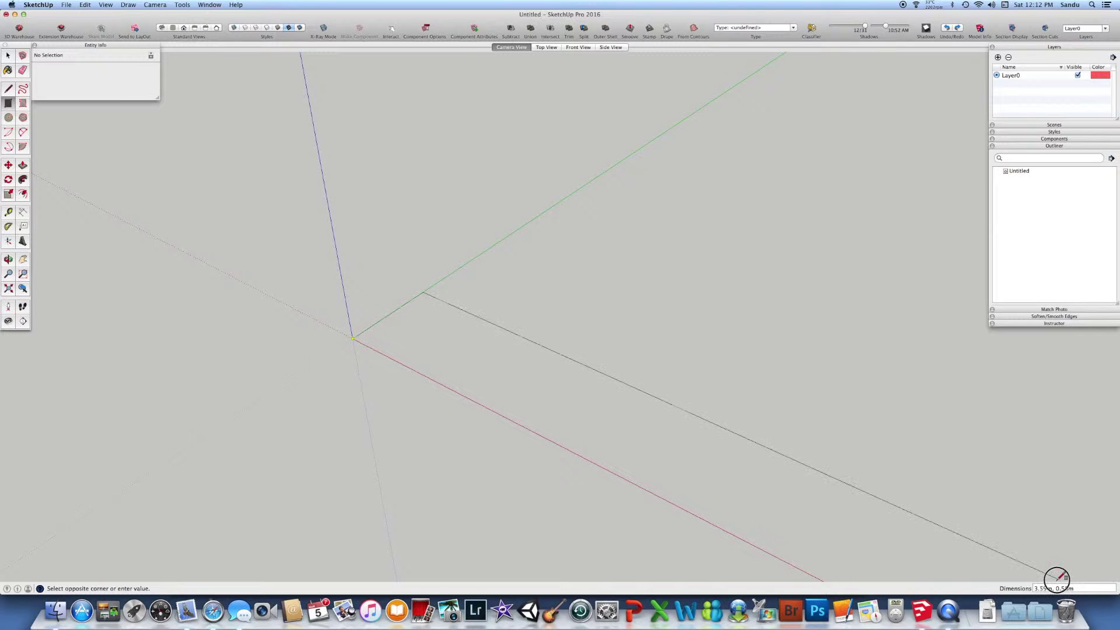
mouse_move(1057, 577)
middle_down()
mouse_move(1045, 576)
mouse_move(1069, 590)
mouse_move(1059, 583)
middle_up()
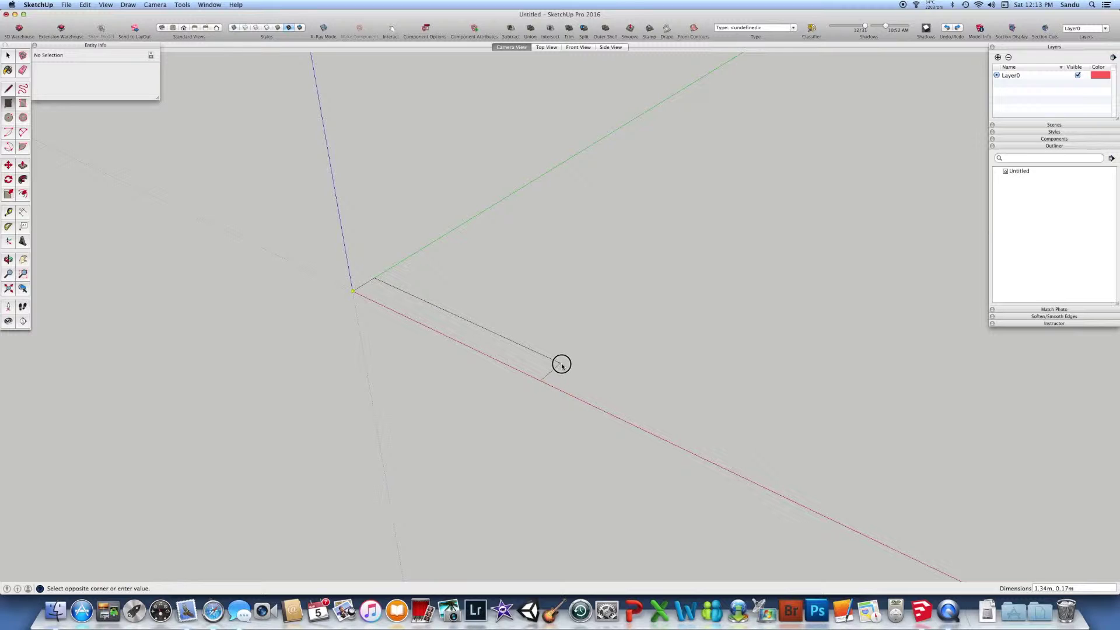
text(1.3)
key(Return)
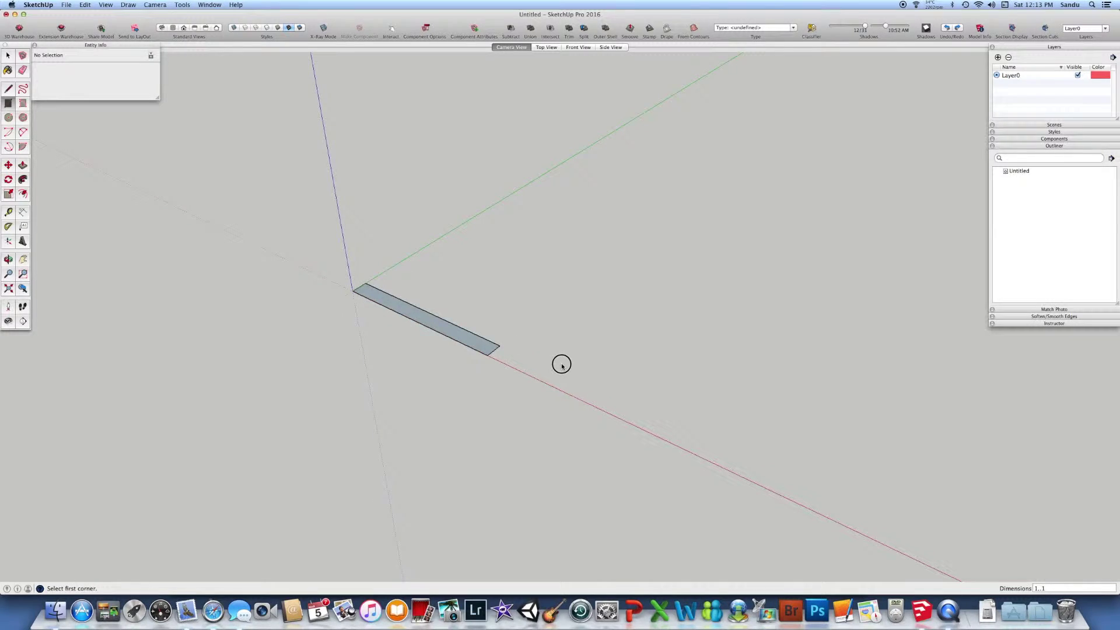
scroll(467, 351, up, 3)
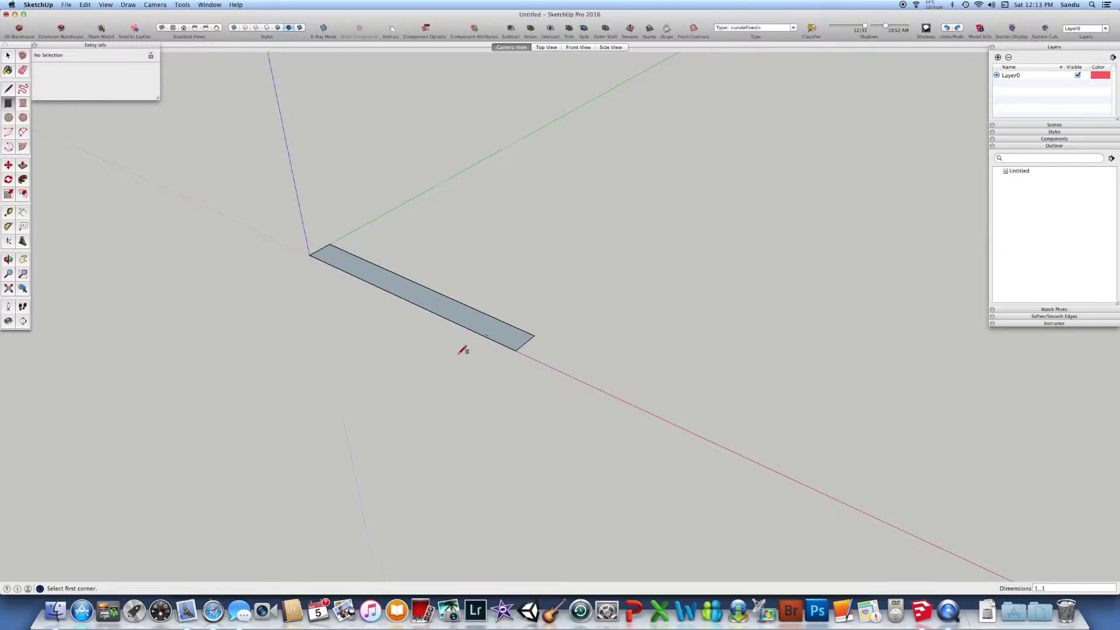
scroll(478, 350, up, 2)
mouse_move(498, 350)
middle_down()
mouse_move(425, 362)
mouse_move(462, 354)
middle_up()
scroll(452, 350, down, 2)
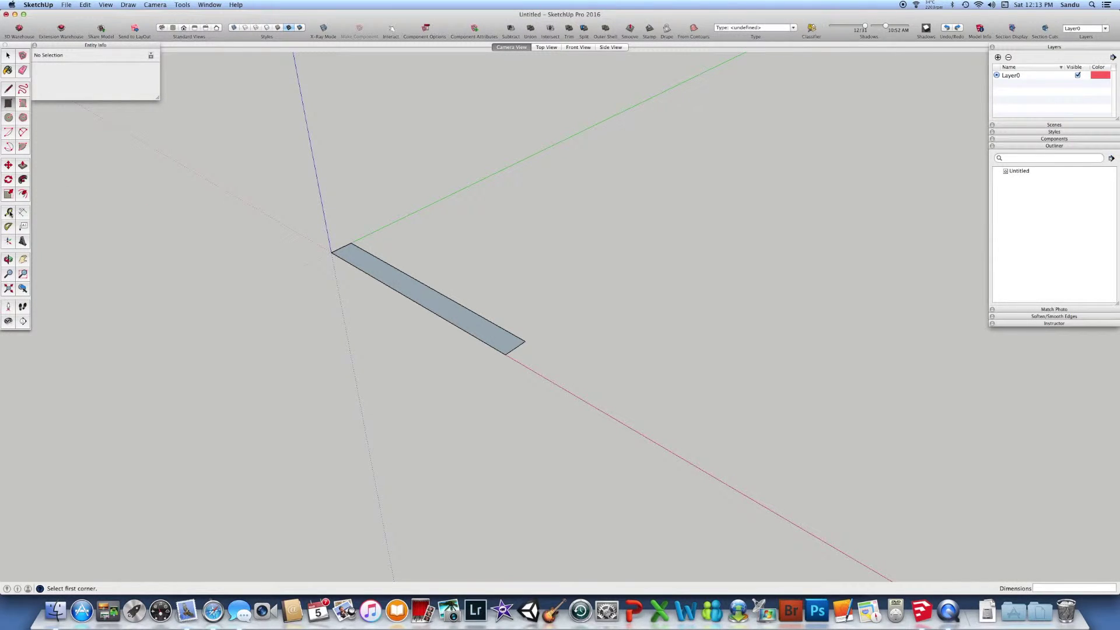
Step: Measure the rectangle's short side along the green axis, starting from the origin
key(t)
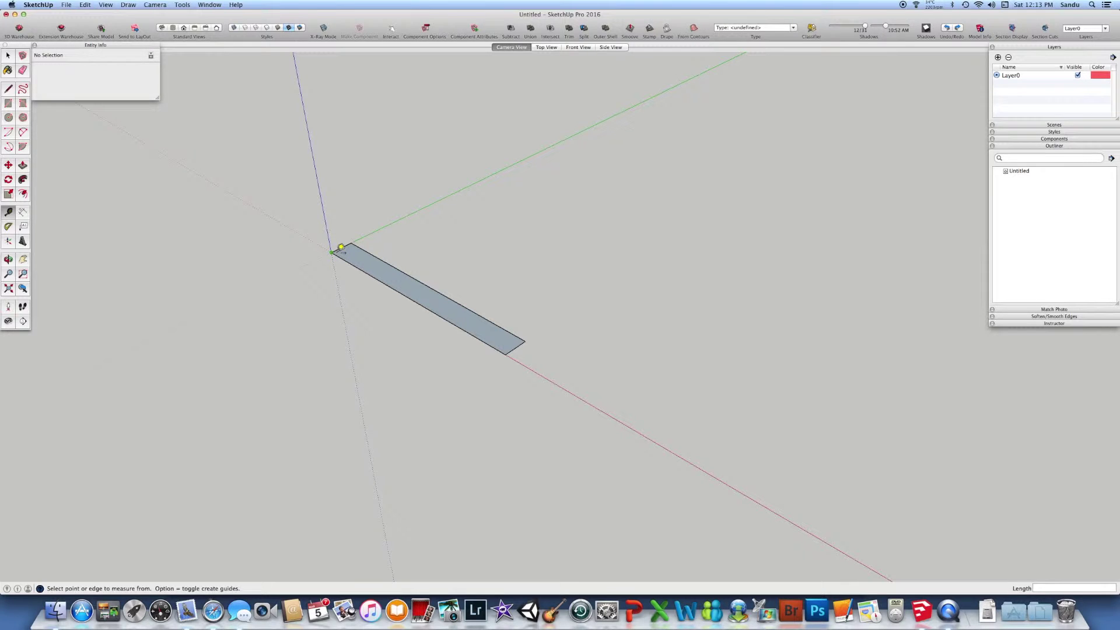
click(331, 252)
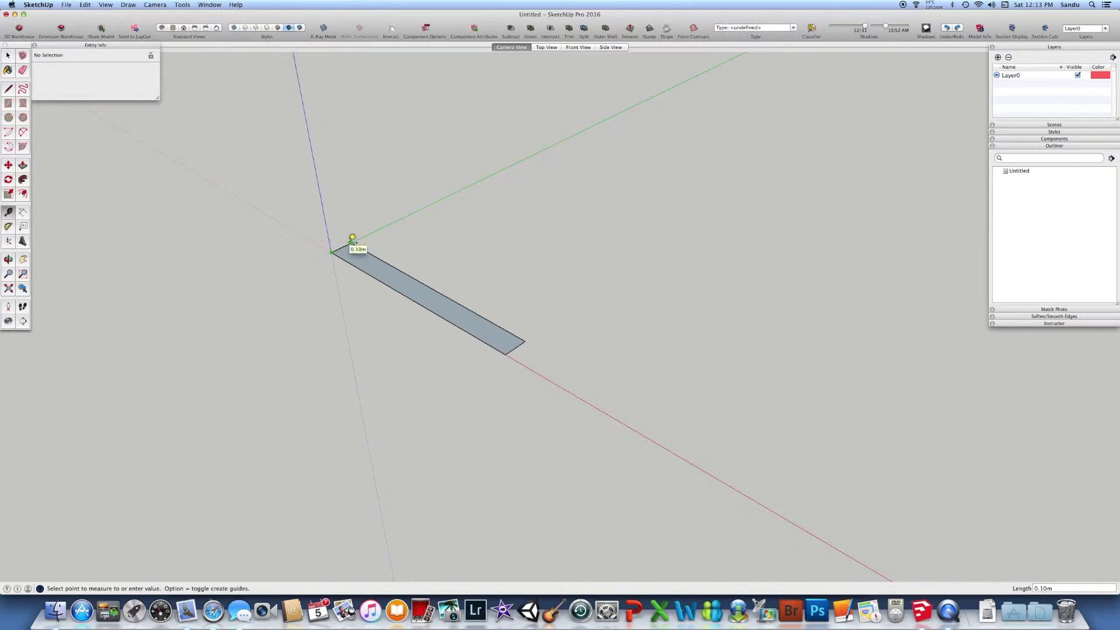
click(287, 278)
Step: Push/Pull the rectangle upward by 1.5 m to form a wall
click(23, 165)
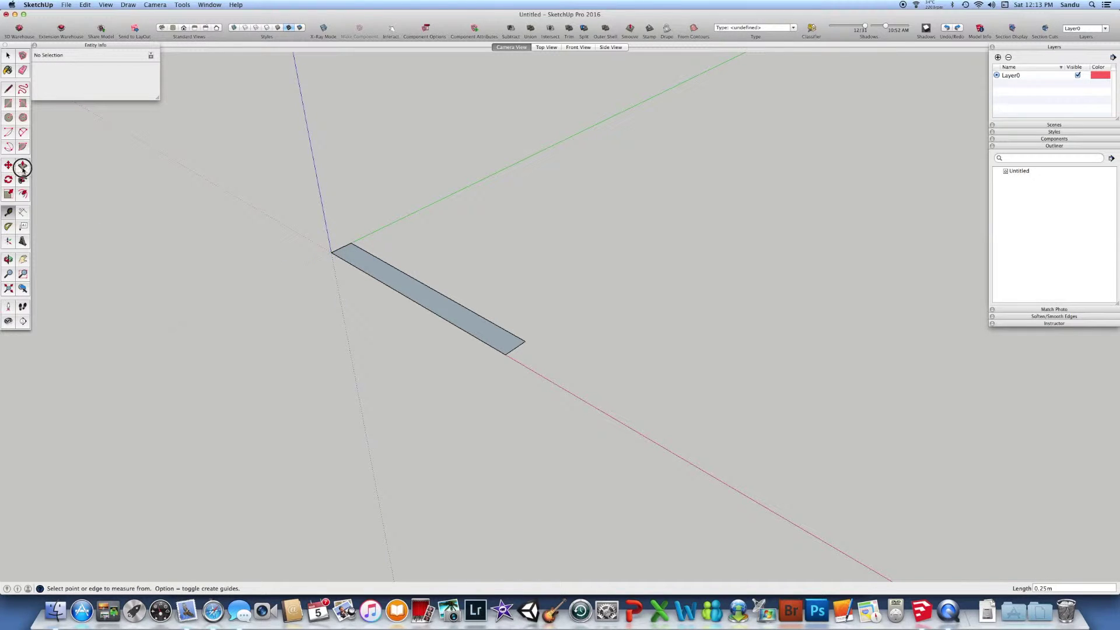
drag(400, 290, 382, 193)
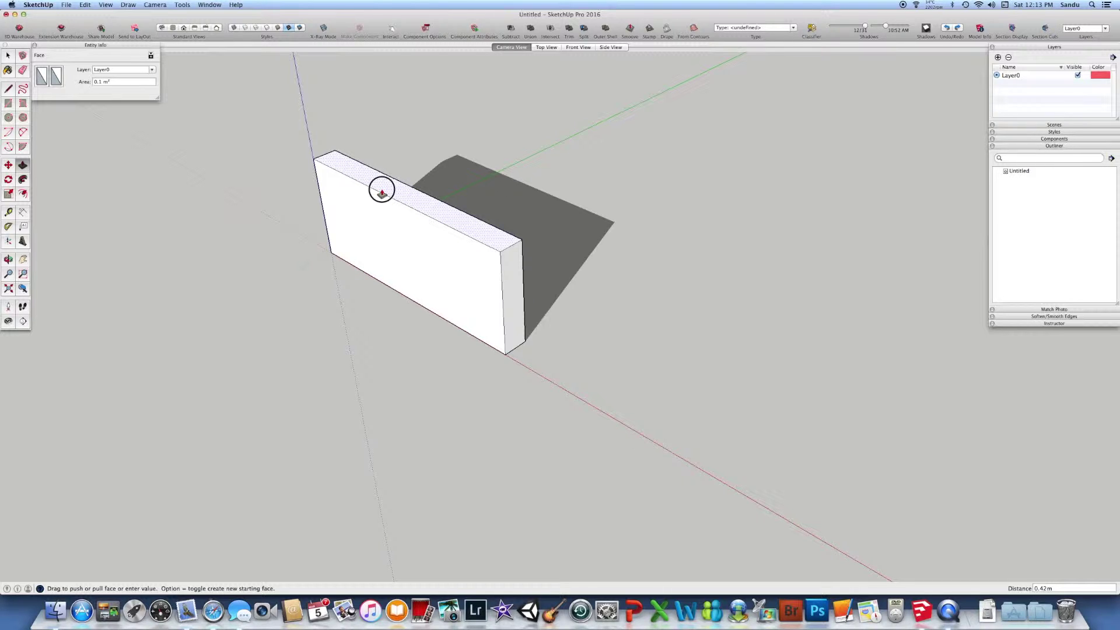
text(1.5)
key(Return)
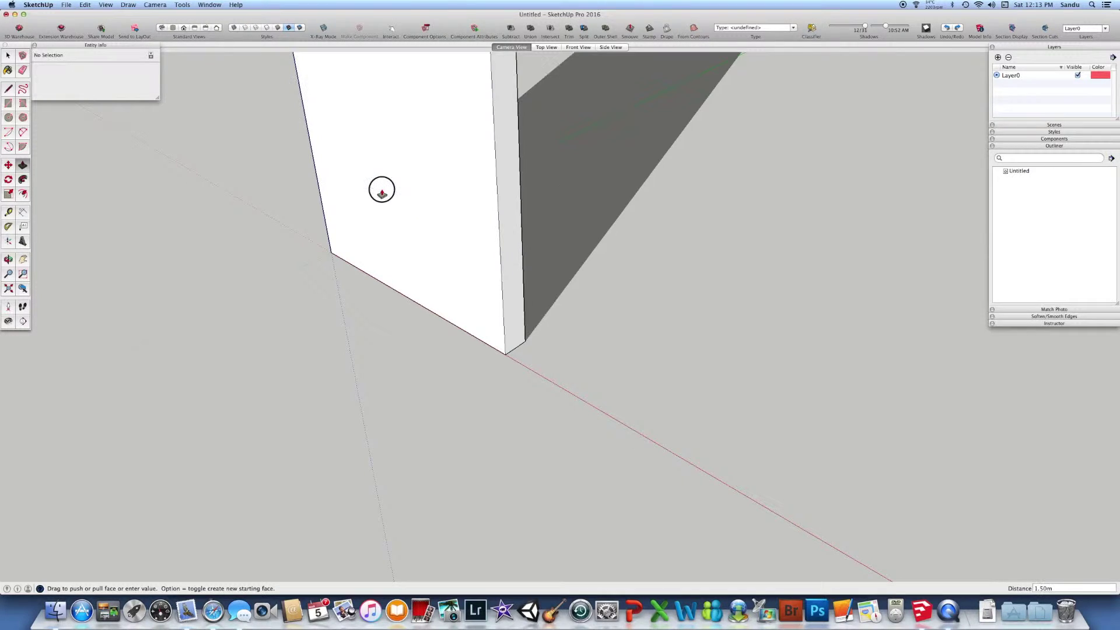
scroll(355, 242, down, 5)
scroll(415, 141, up, 3)
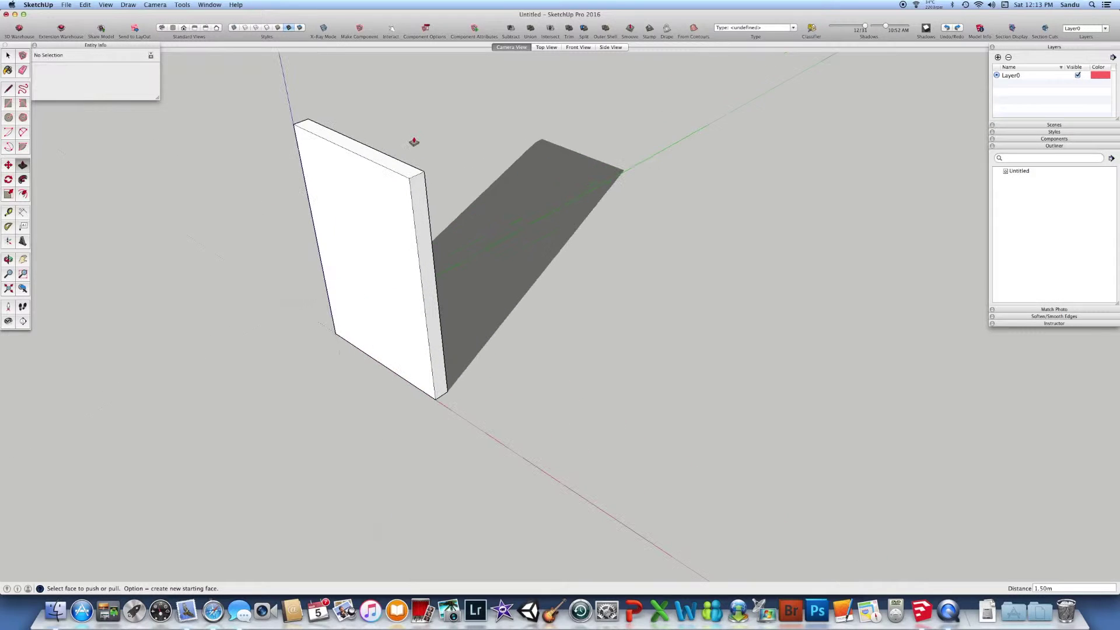
mouse_move(460, 311)
middle_down()
mouse_move(443, 292)
mouse_move(330, 315)
mouse_move(468, 302)
mouse_move(393, 302)
mouse_move(455, 305)
middle_up()
scroll(466, 303, up, 3)
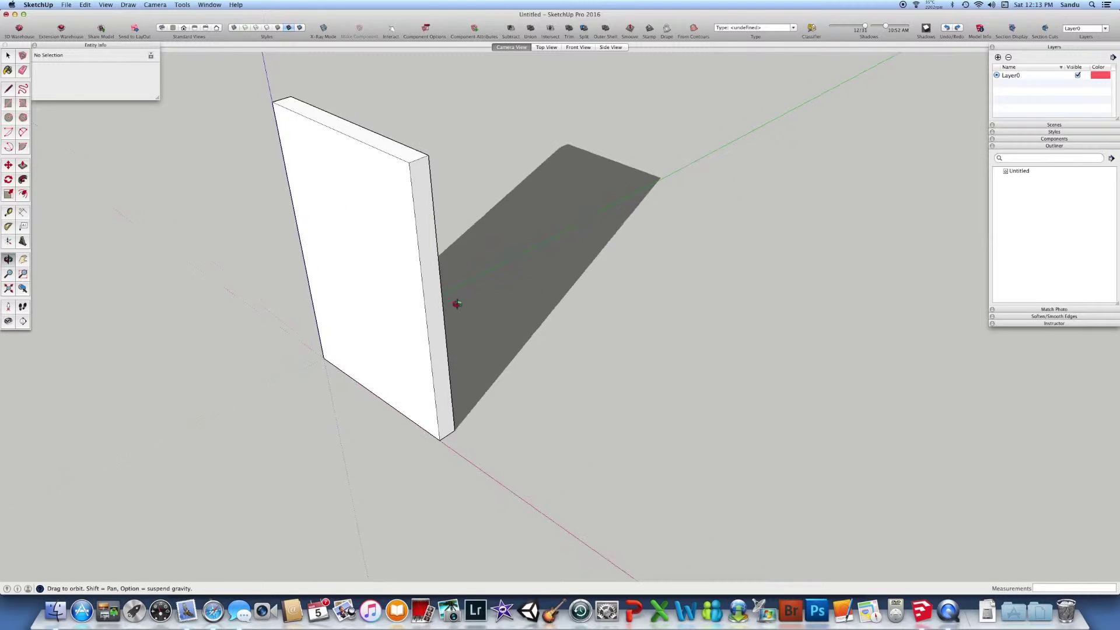
Step: Copy the vertical edge at the wall's free end 0.1 m inward along the red axis on the shaded face
key(p)
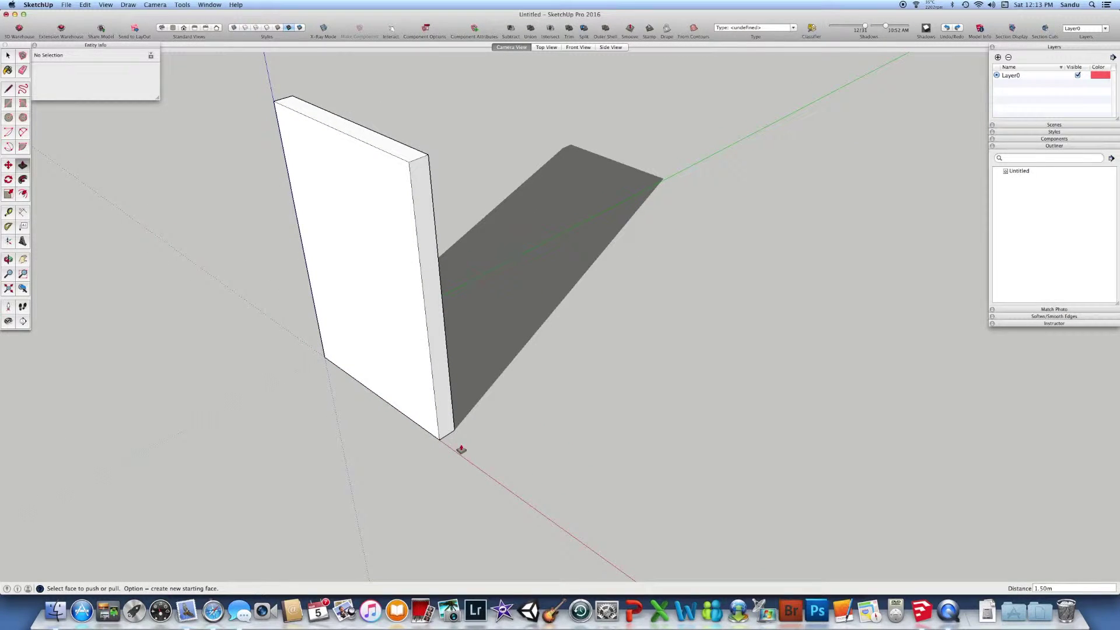
middle_drag(457, 449, 315, 384)
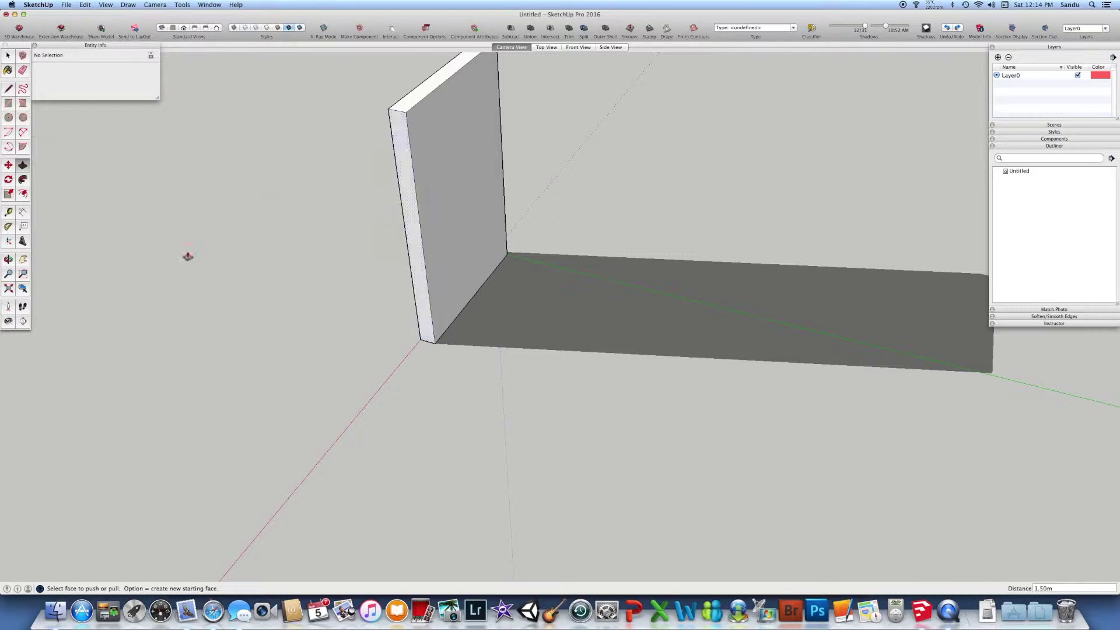
click(9, 55)
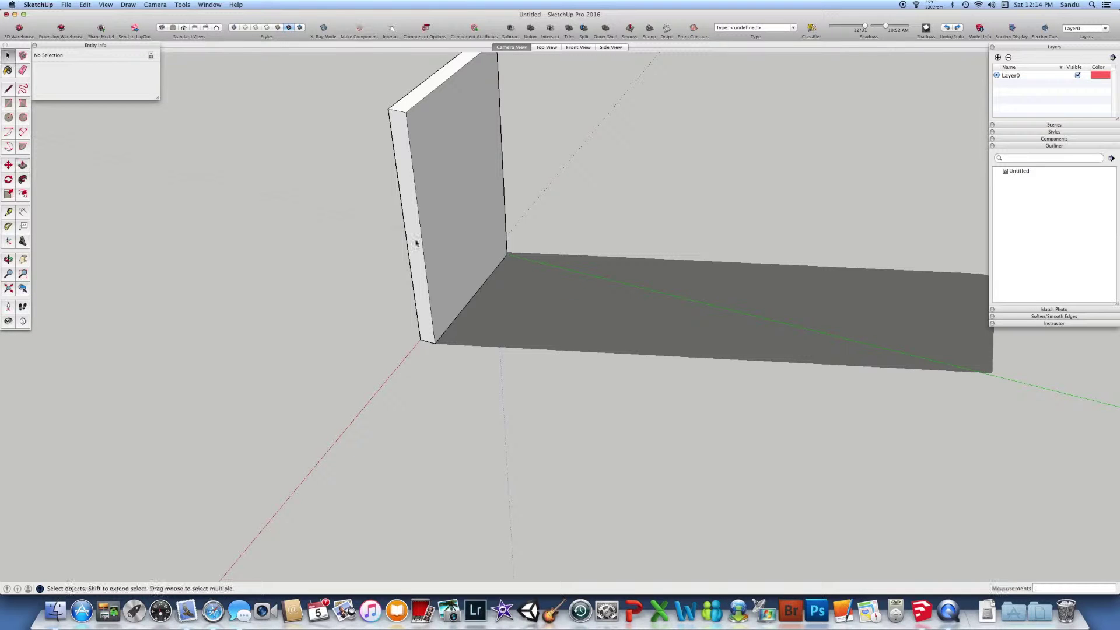
click(421, 232)
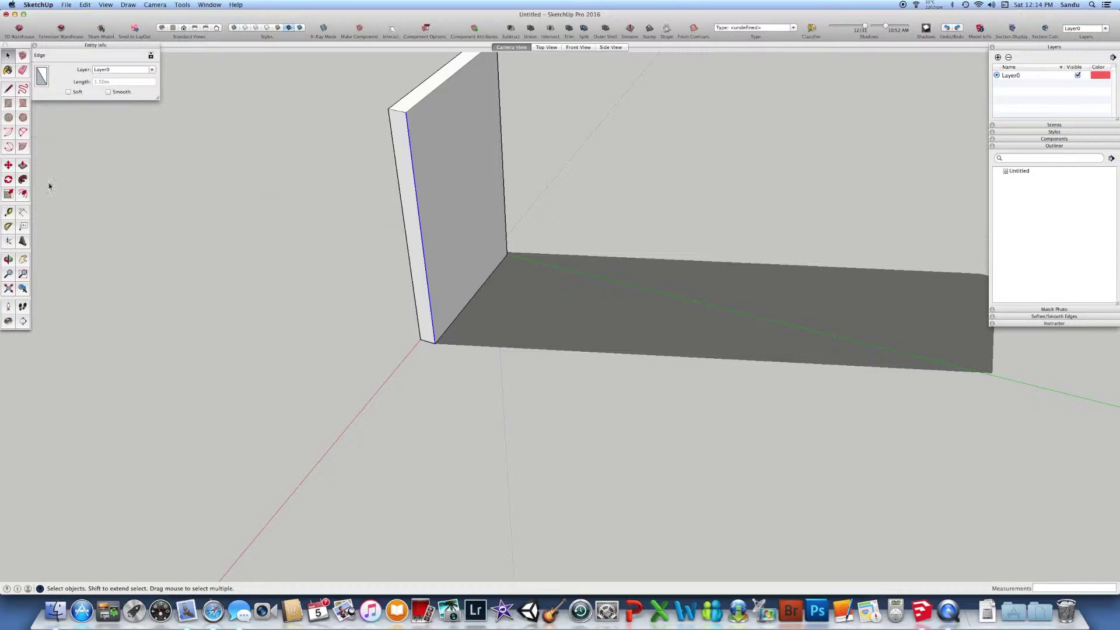
click(8, 165)
click(428, 402)
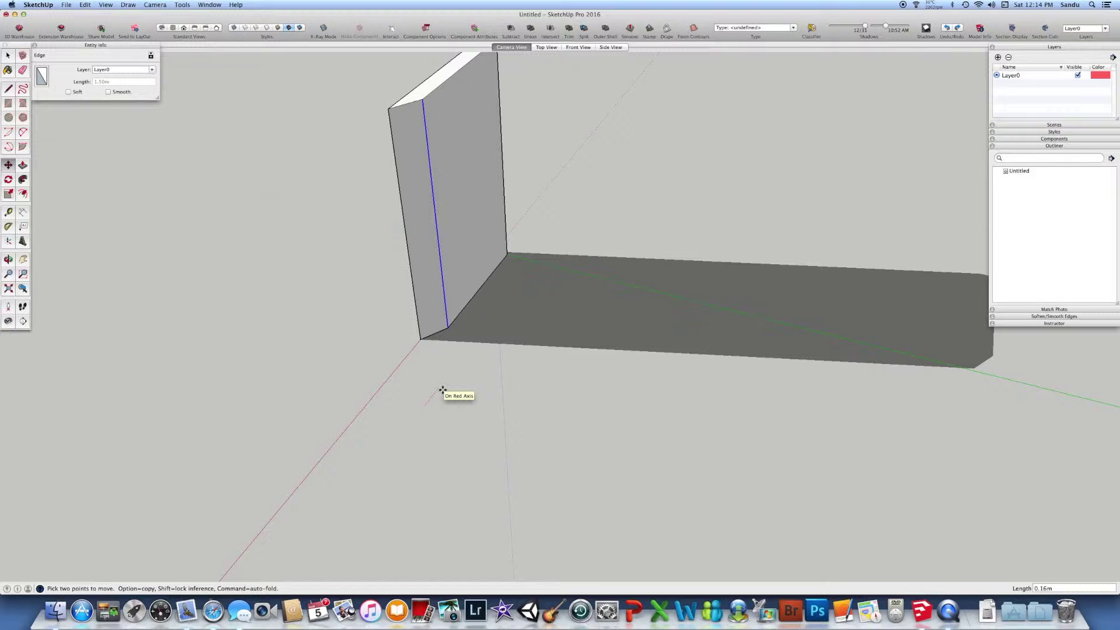
key(alt)
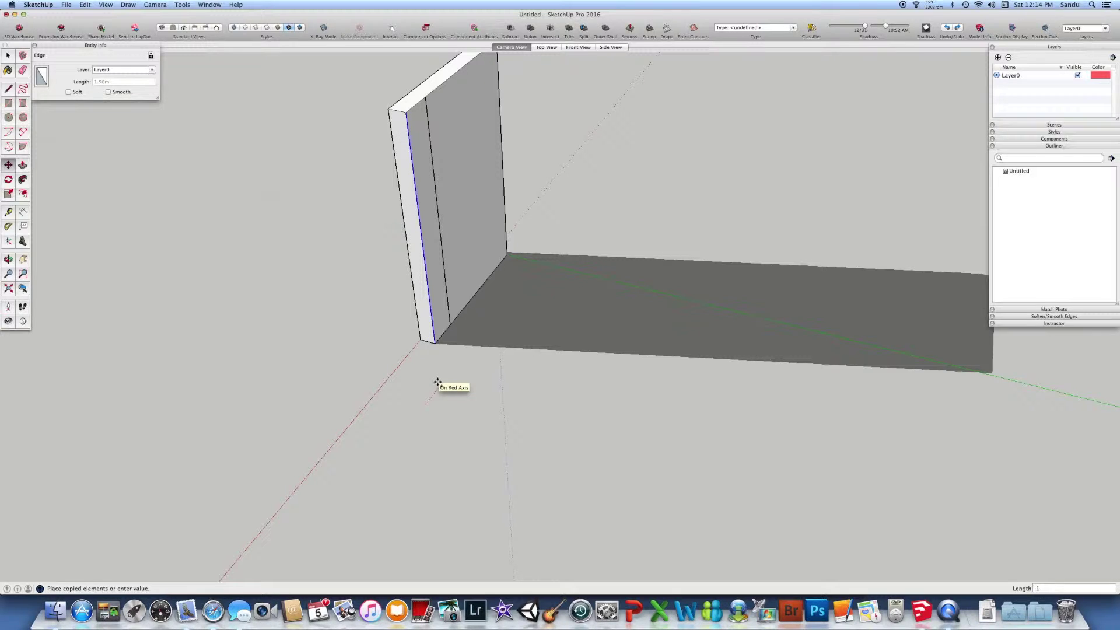
key(Return)
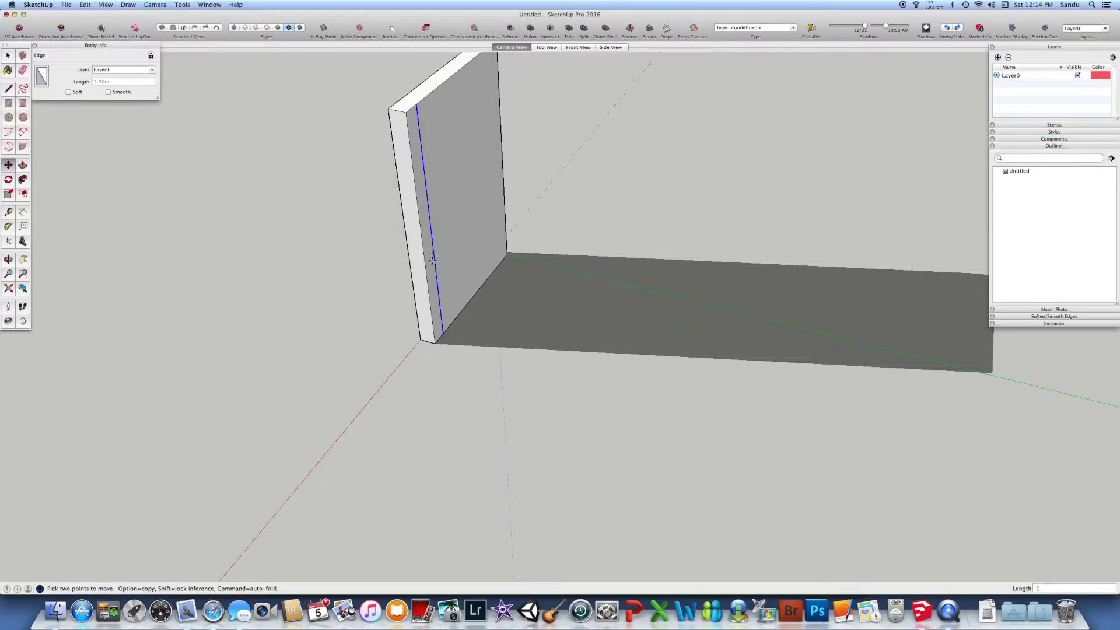
Step: Push/Pull the narrow vertical strip at the wall's end outward by 0.4 m to form an L-shaped return
click(23, 165)
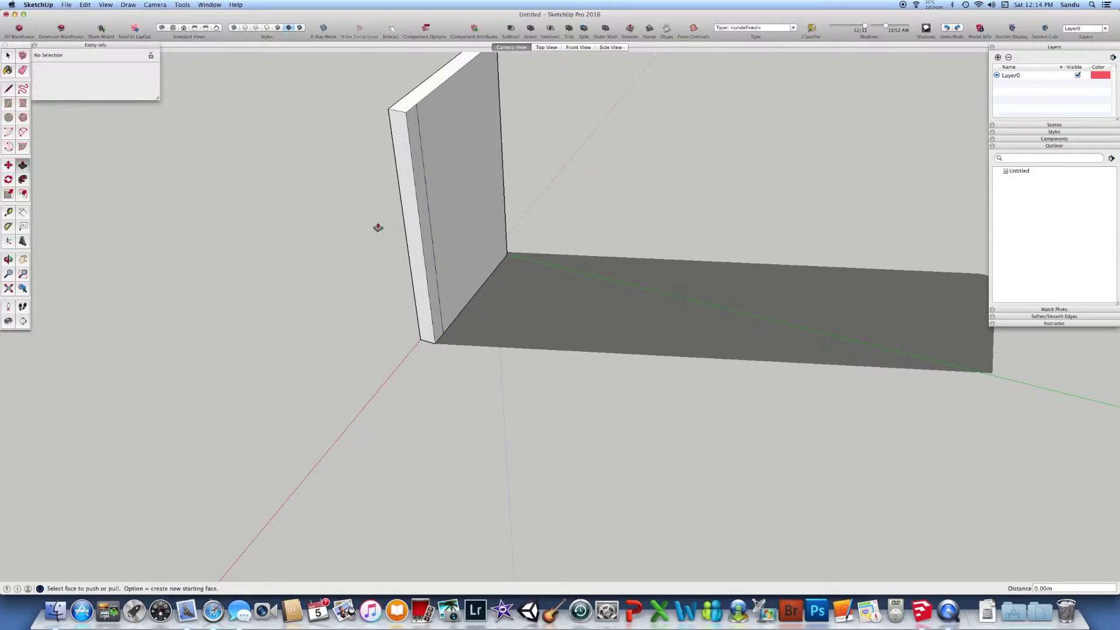
click(441, 222)
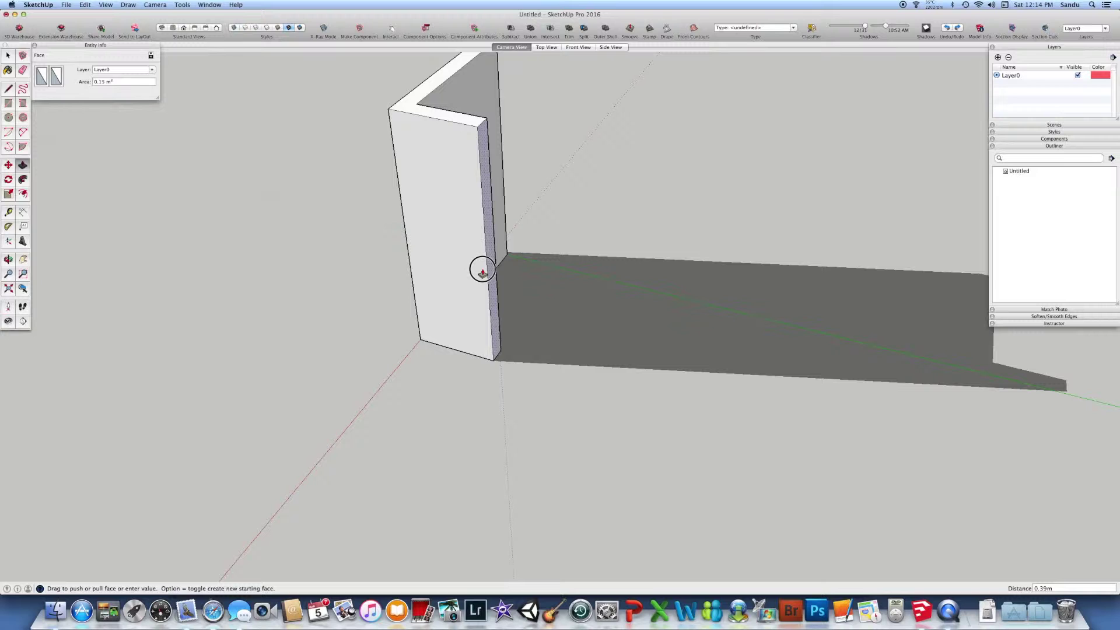
key(BackSpace)
text(0.4)
key(Return)
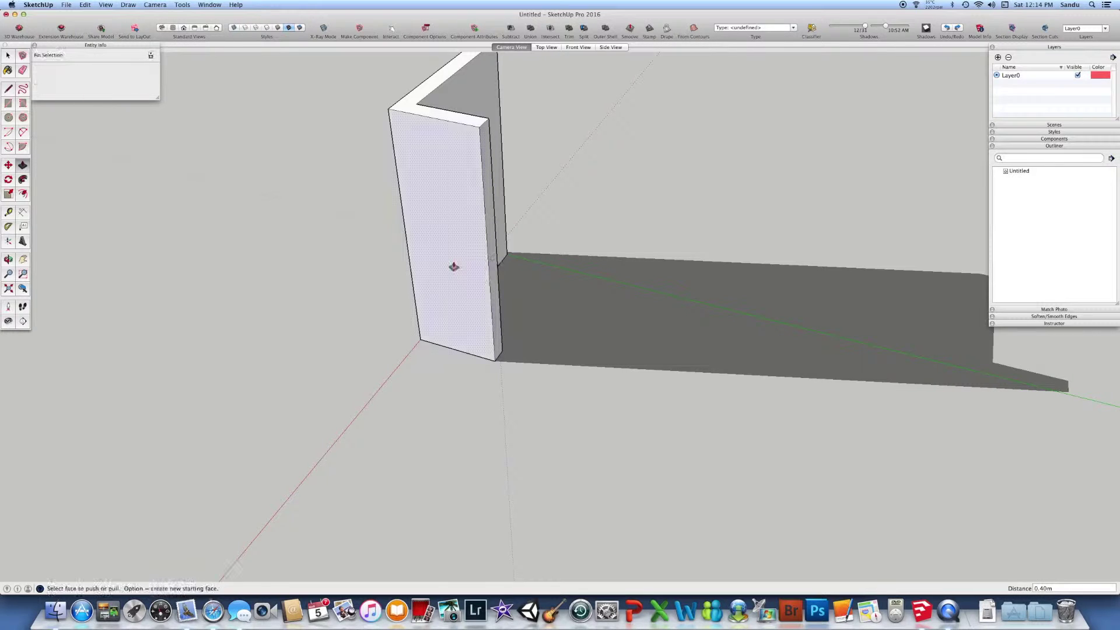
Step: Measure the inner and outer top edges of the L-shaped wall's return
middle_drag(452, 265, 482, 244)
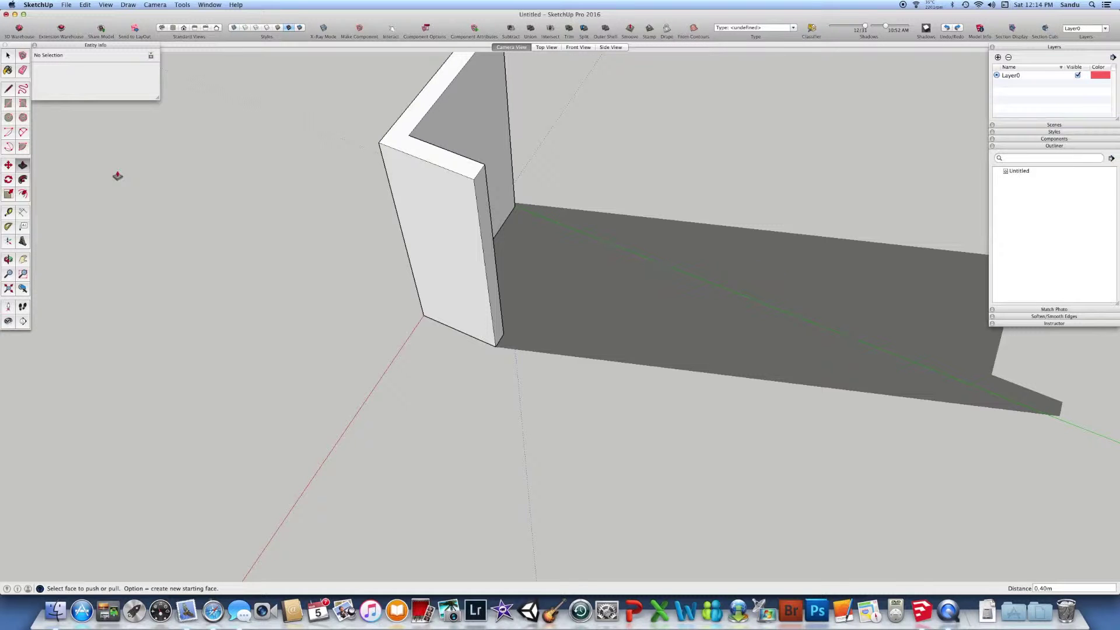
key(t)
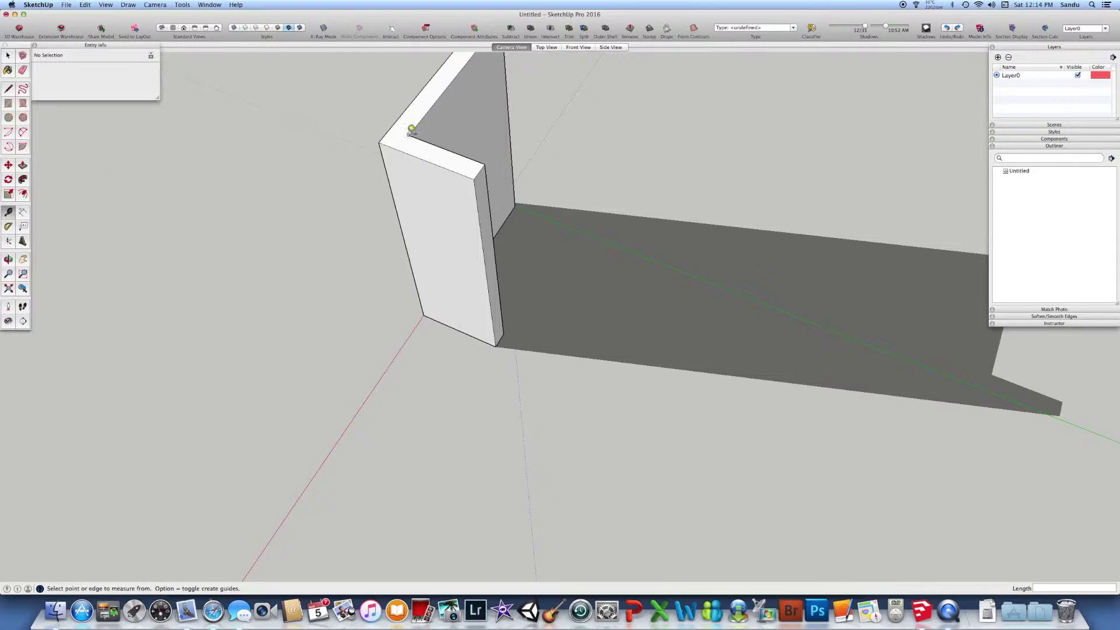
click(409, 135)
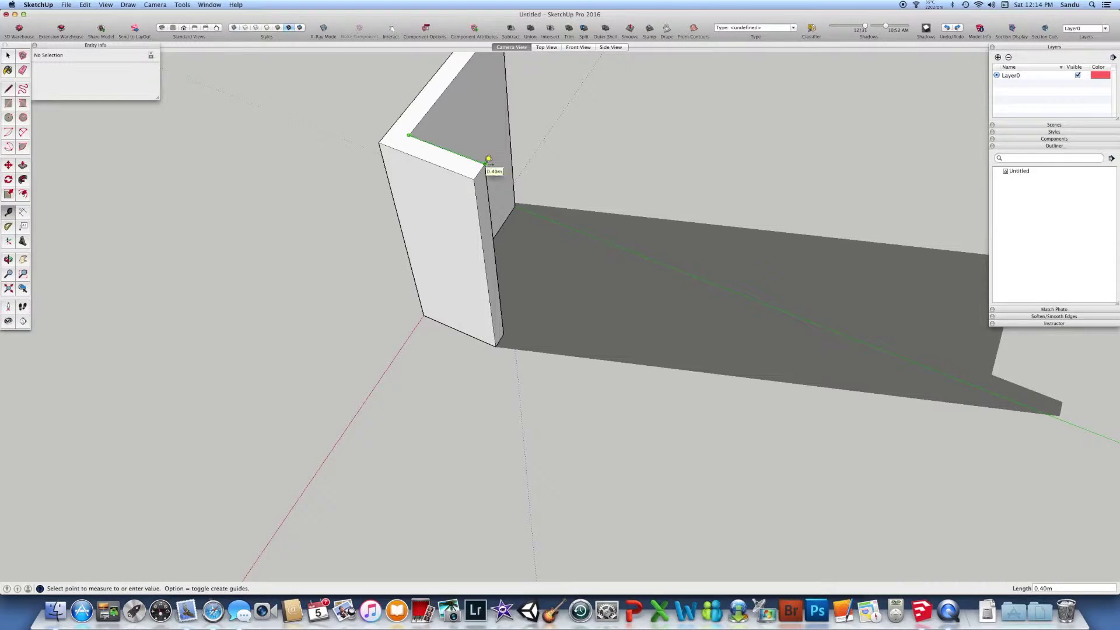
click(489, 160)
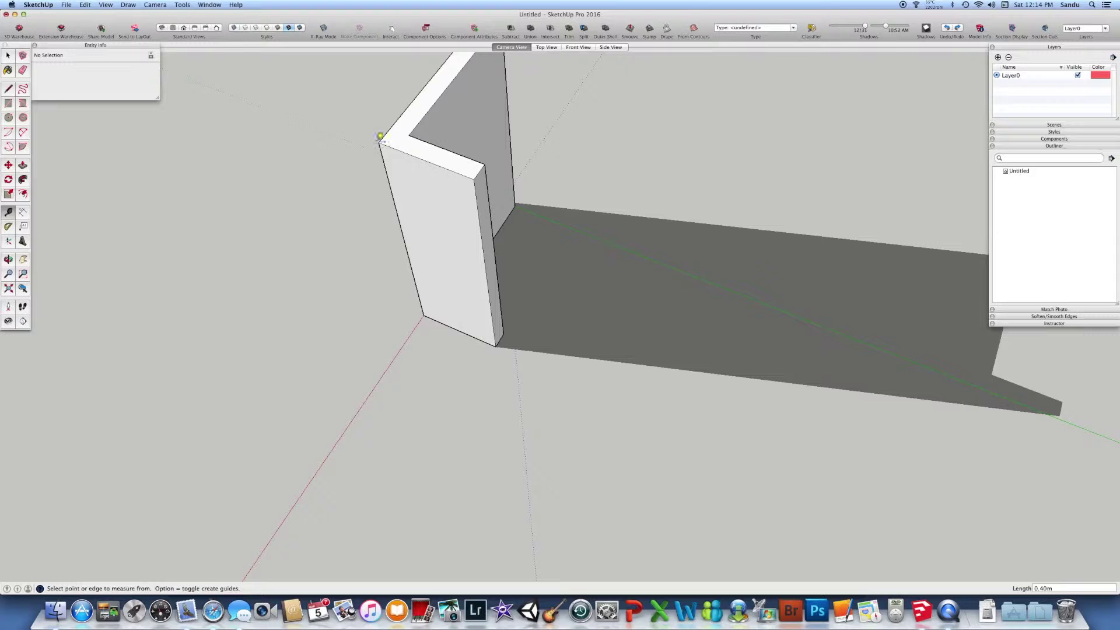
click(379, 143)
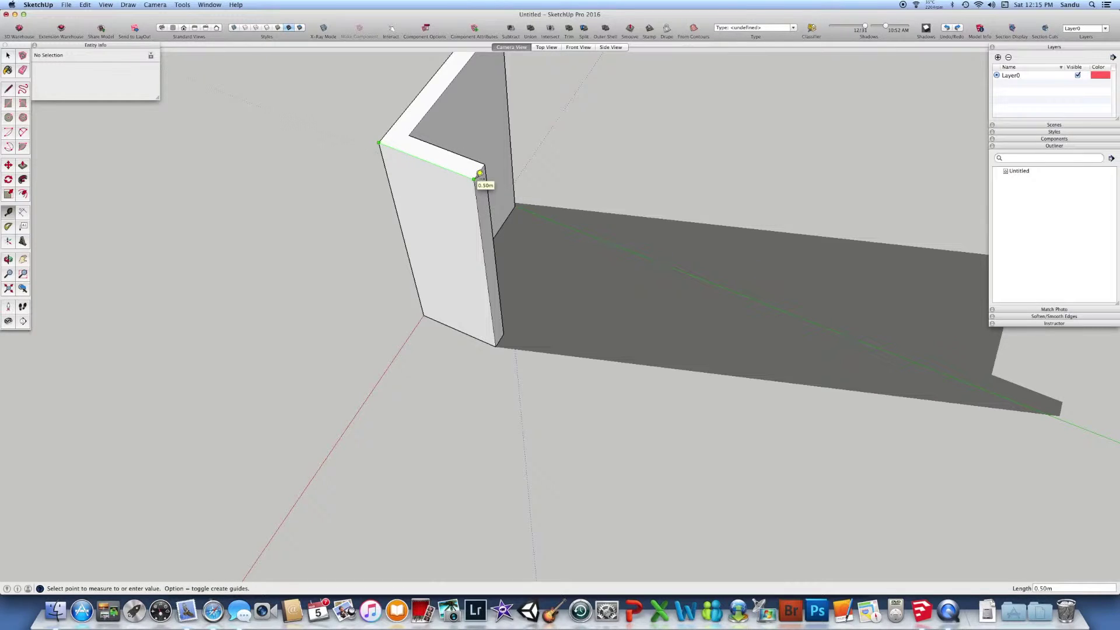
Step: Measure the return's outer top edge, then ready the Move tool with the outer vertical edge at the return's free end selected
click(479, 174)
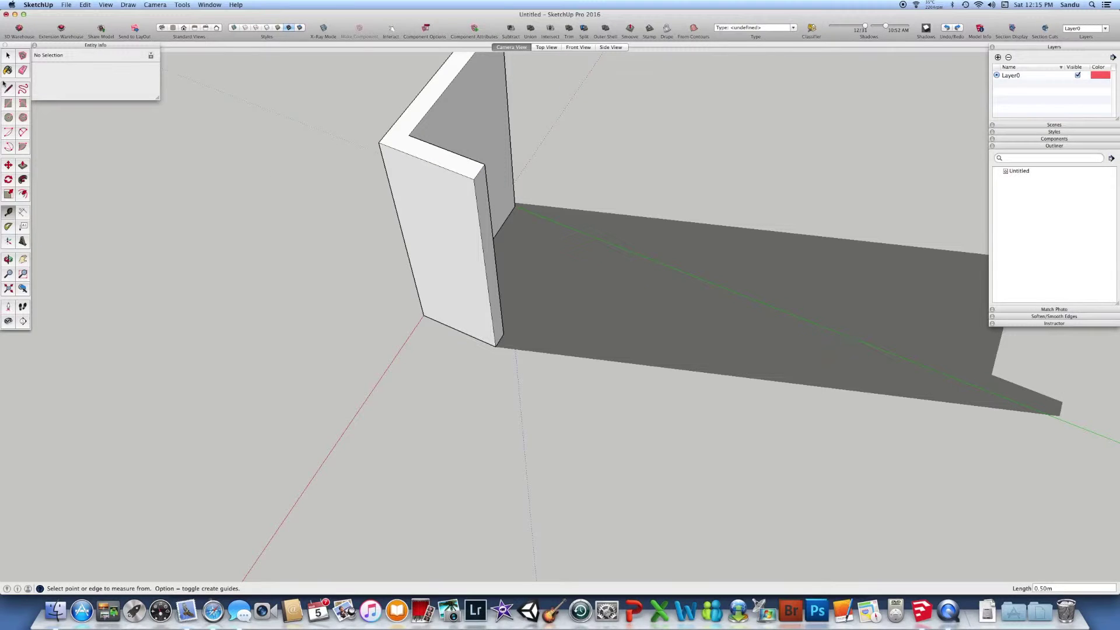
click(9, 56)
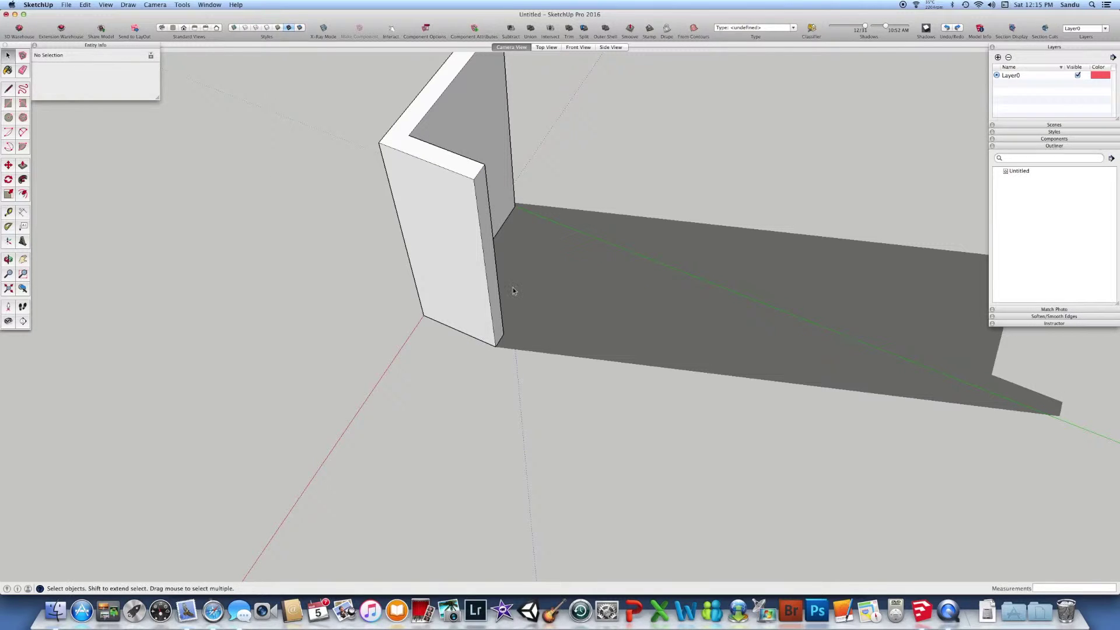
click(484, 263)
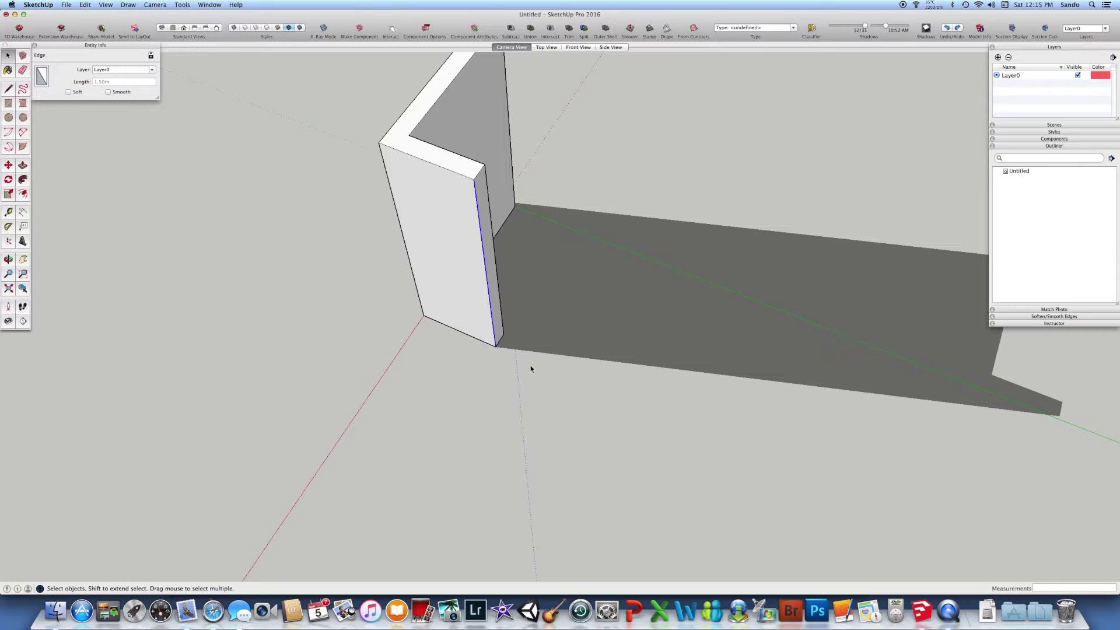
click(8, 165)
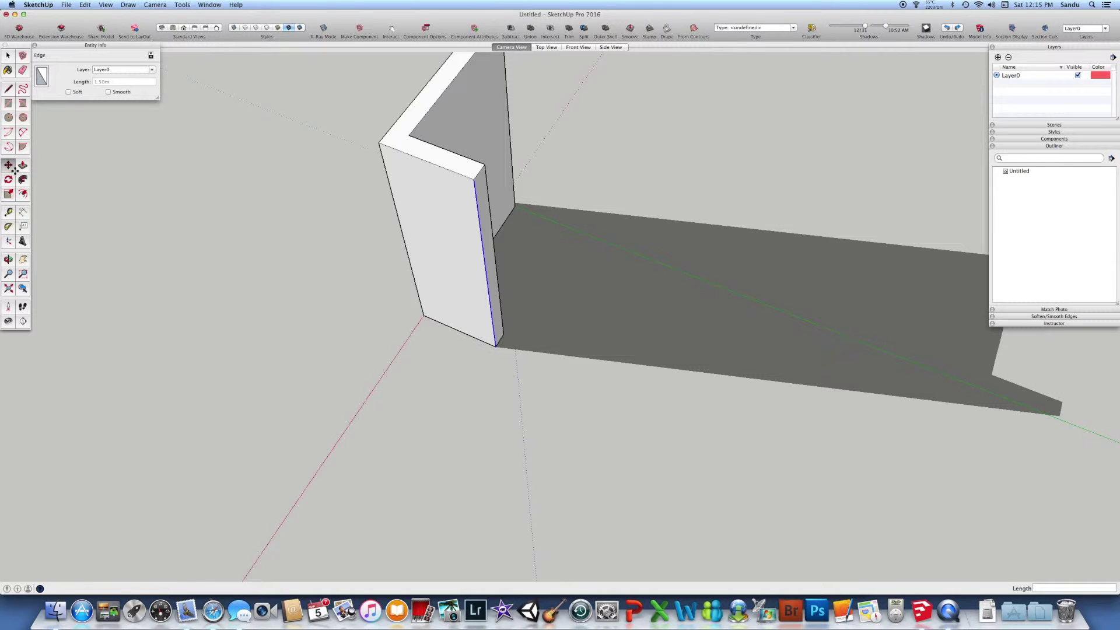
click(472, 370)
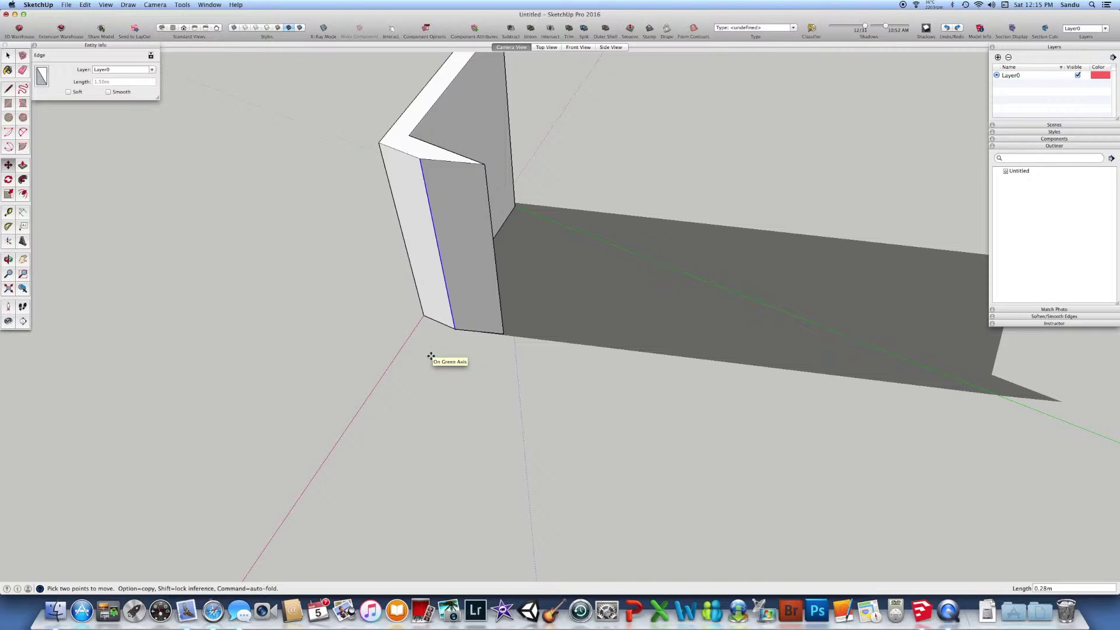
click(431, 356)
key(Return)
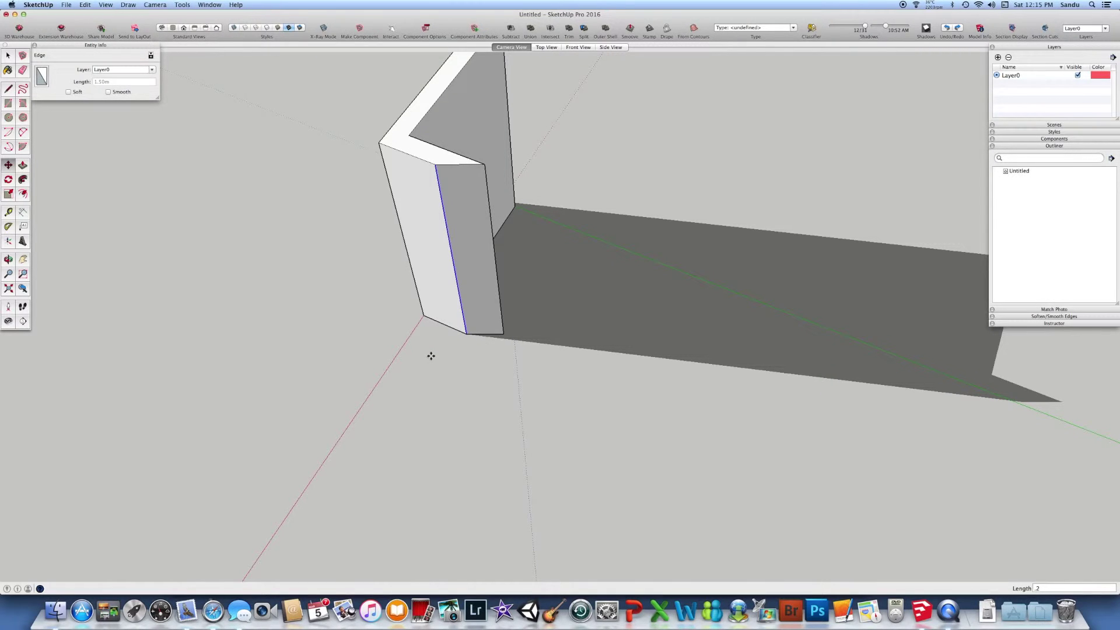
key(super+z)
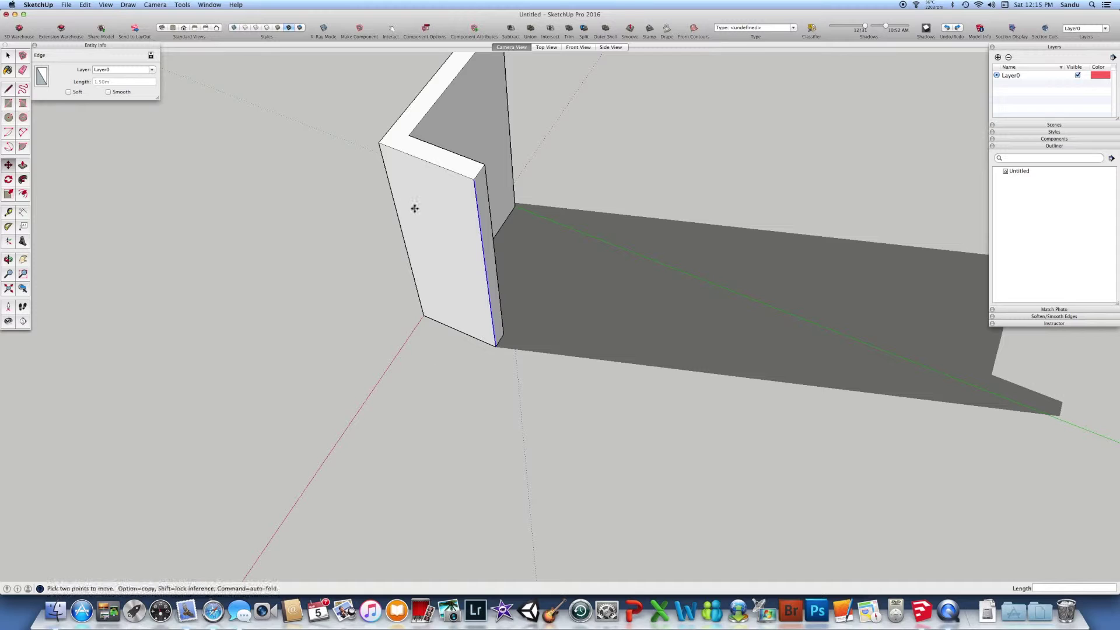
Step: Copy the selected vertical edge 0.2 m inward along the green axis on the return's outer face
click(485, 392)
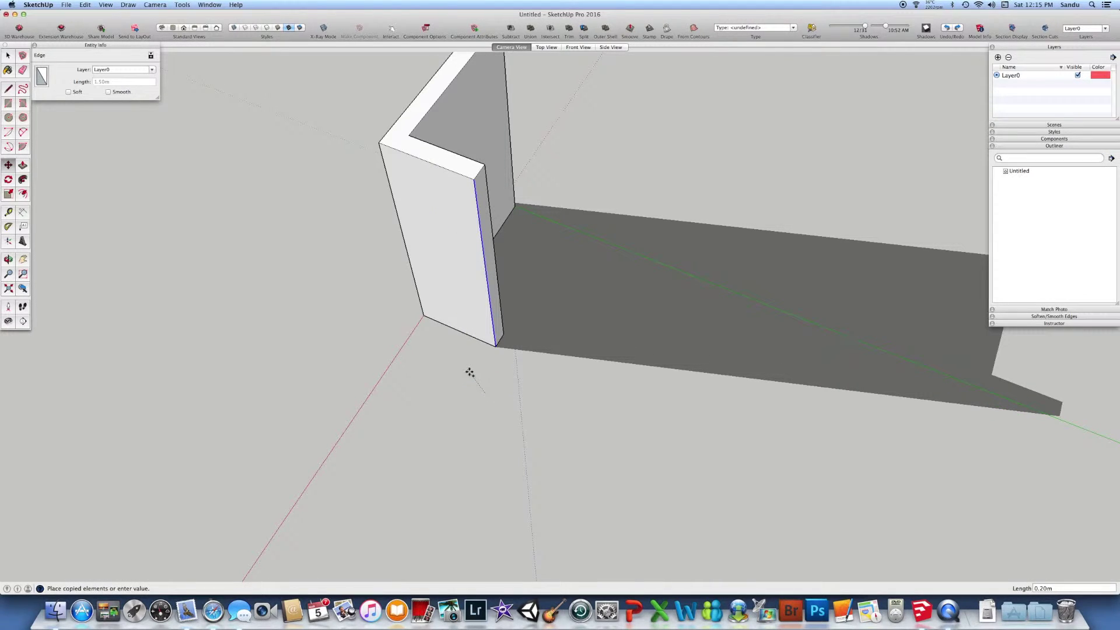
key(alt)
text(.2)
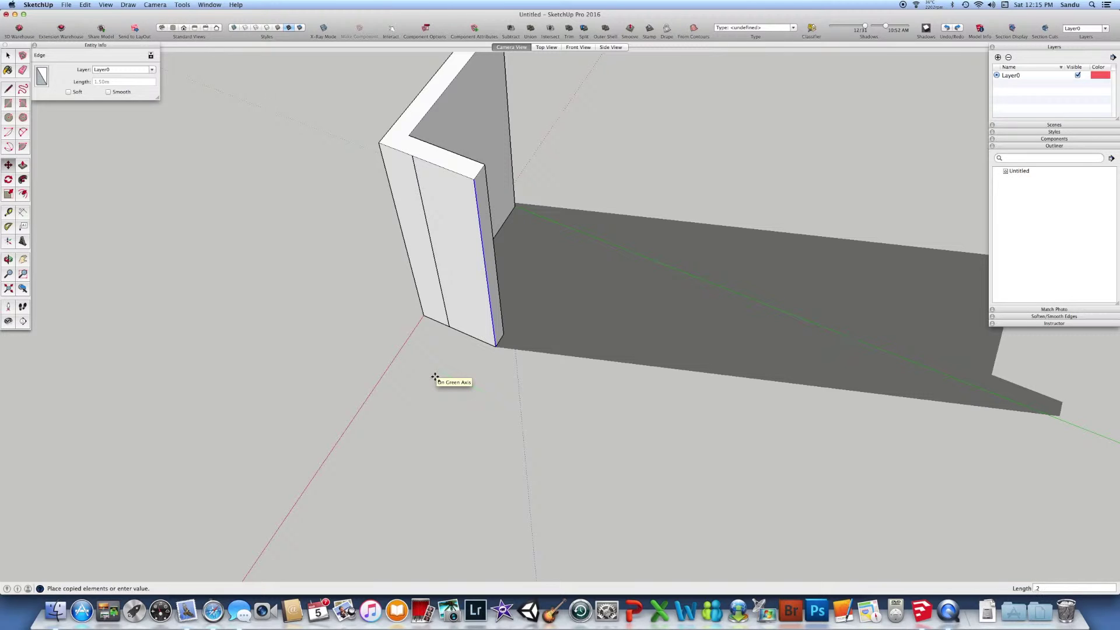
key(Return)
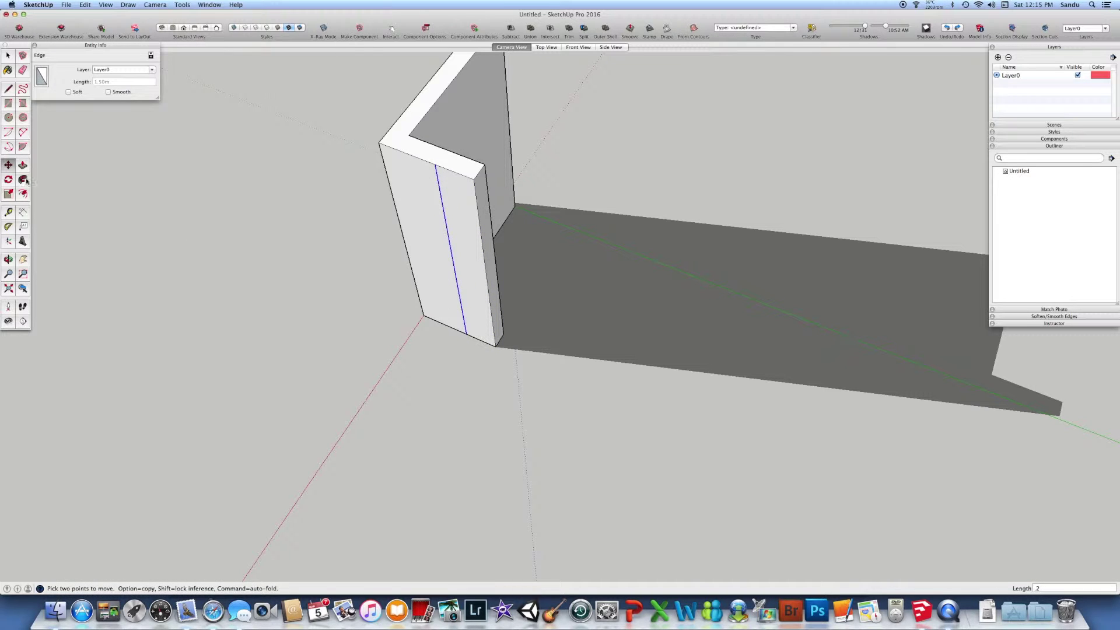
Step: Push/Pull the 0.2 m wide strip at the return's free end outward by 0.6 m to form another wall segment
key(p)
drag(468, 251, 399, 337)
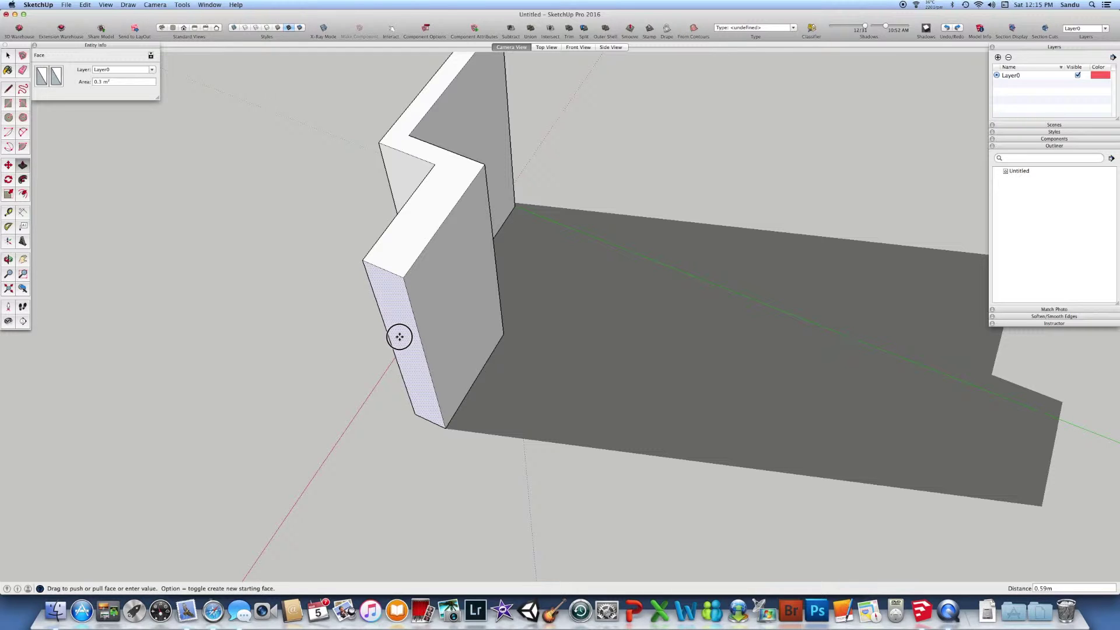
text(.6)
key(Return)
middle_drag(387, 358, 439, 373)
key(p)
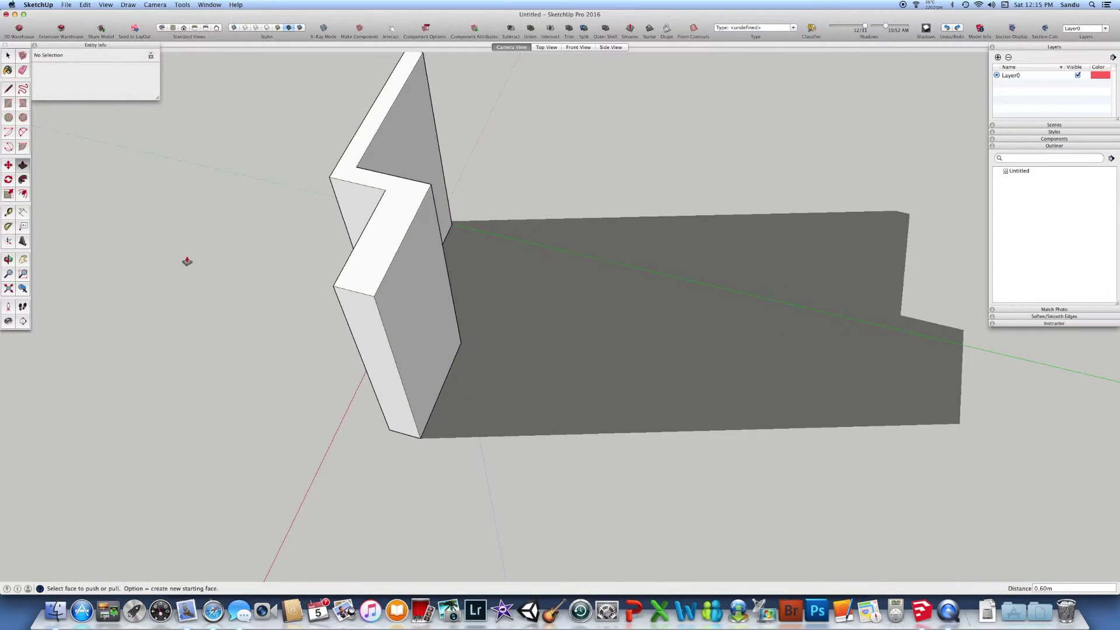
Step: Copy the vertical edge at the new segment's free end 0.1 m inward along the red axis on the shaded side face
key(space)
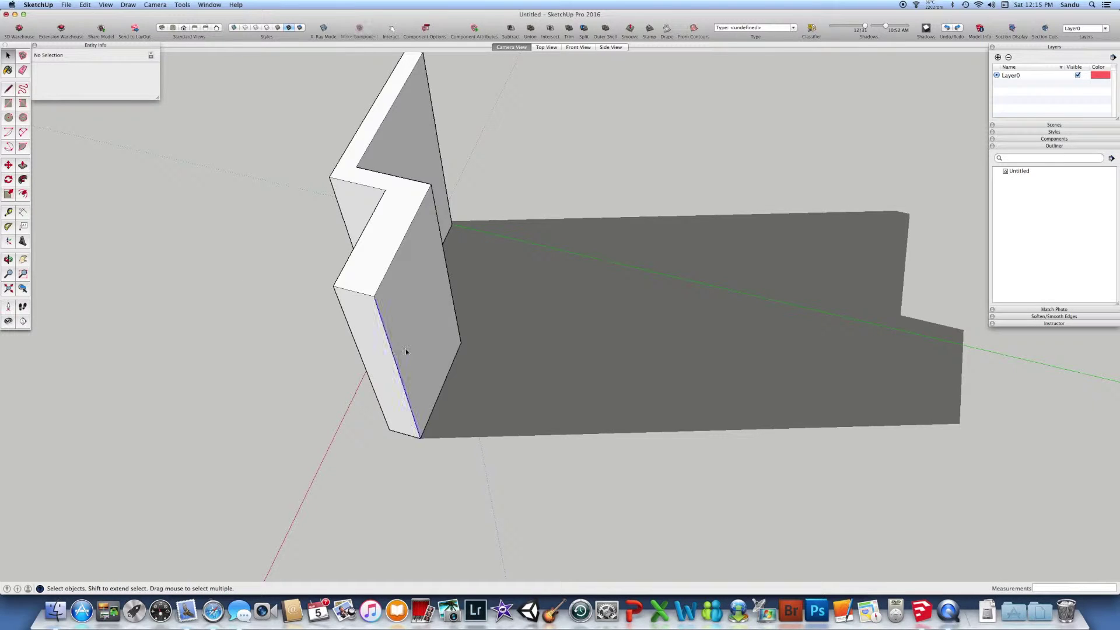
click(407, 351)
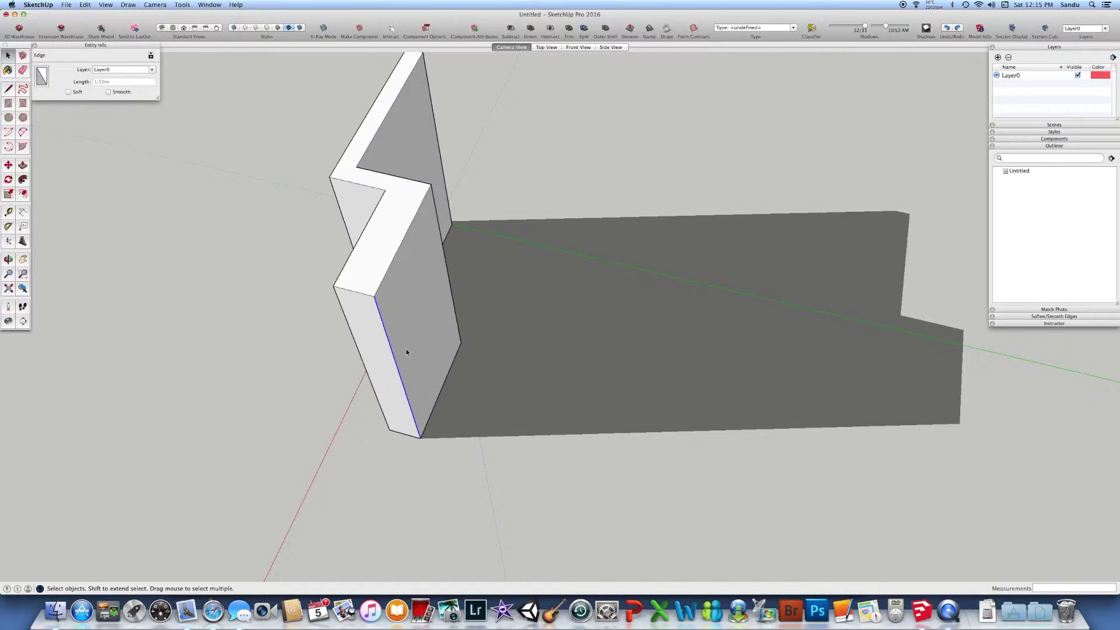
key(m)
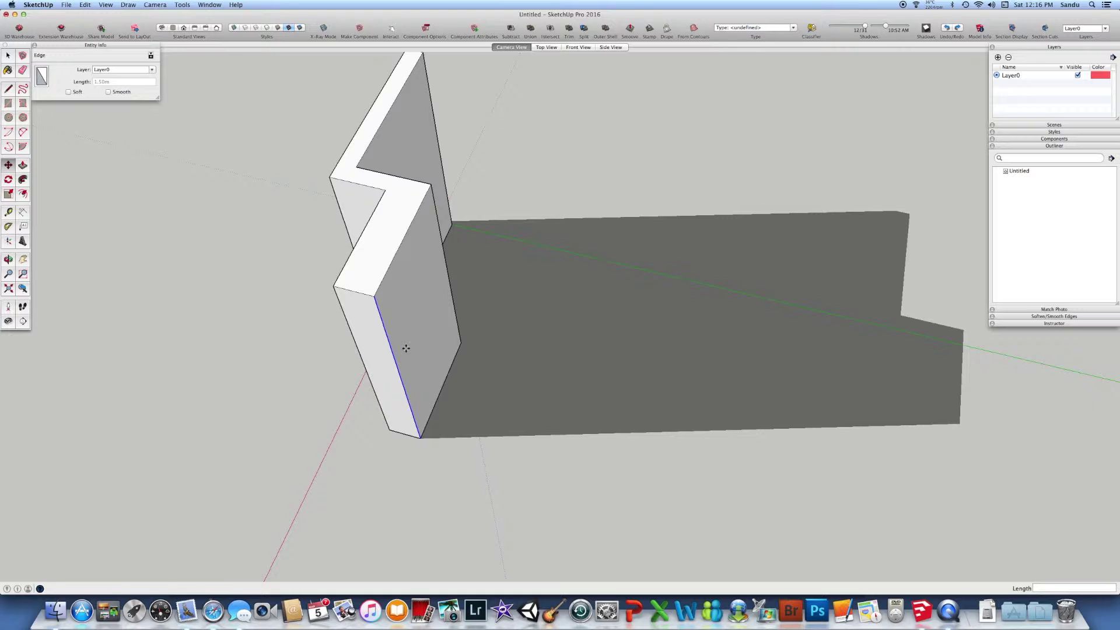
click(425, 367)
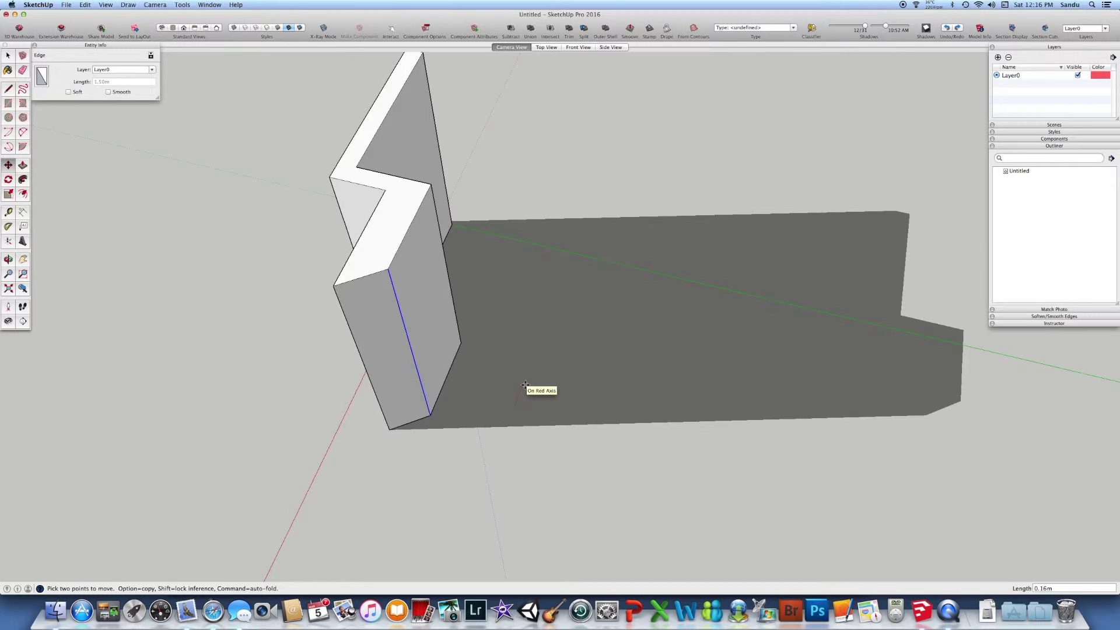
key(alt)
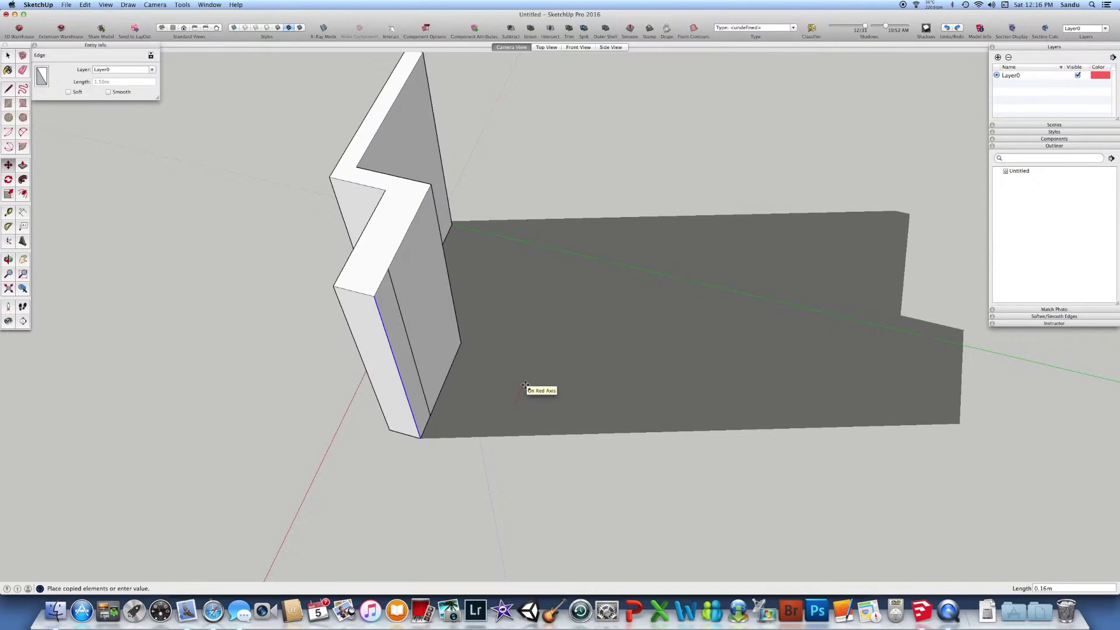
text(1)
key(Return)
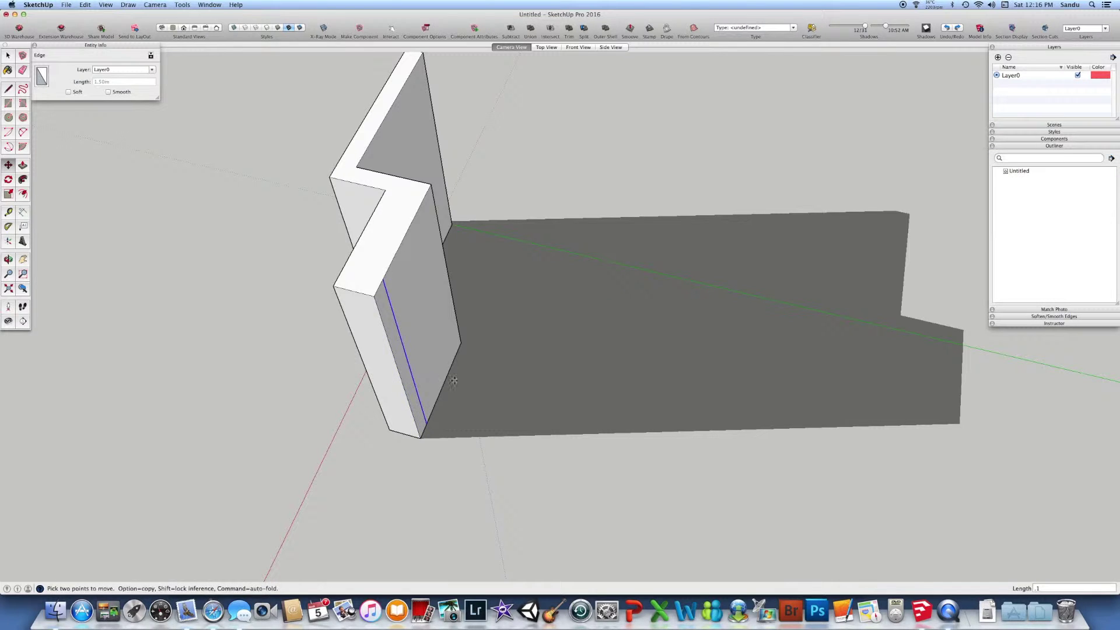
Step: Push/Pull the 0.1 m wide strip on the shaded side face outward by 0.8 m to form the last wall segment
key(p)
click(406, 374)
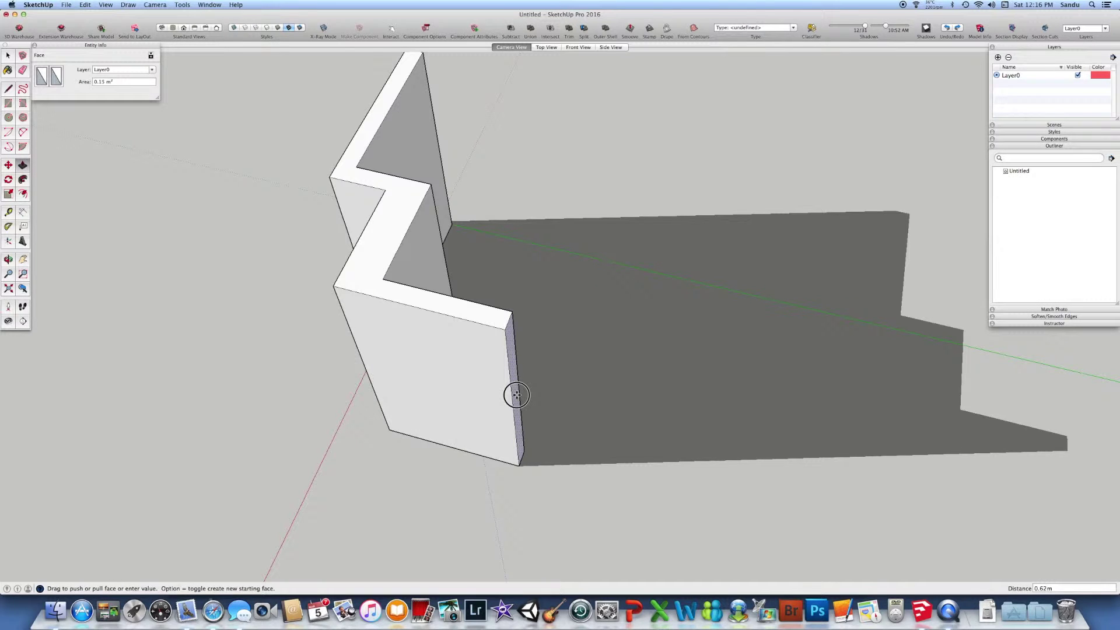
text(.8)
key(Return)
middle_drag(522, 402, 573, 409)
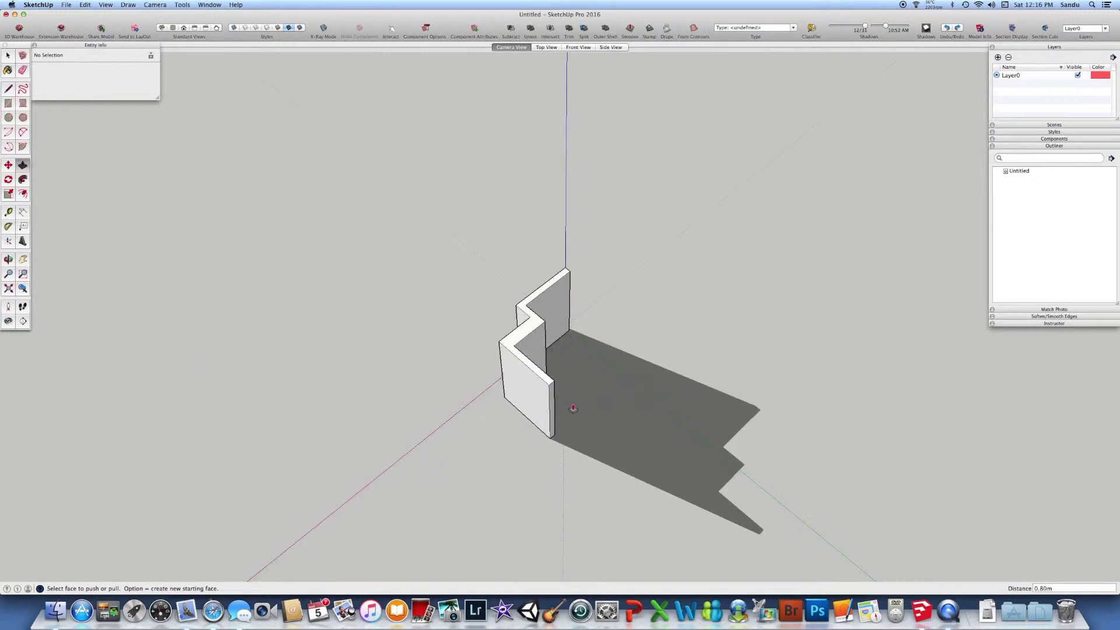
Step: Select the entire wall geometry and make it a component named Wall
click(7, 57)
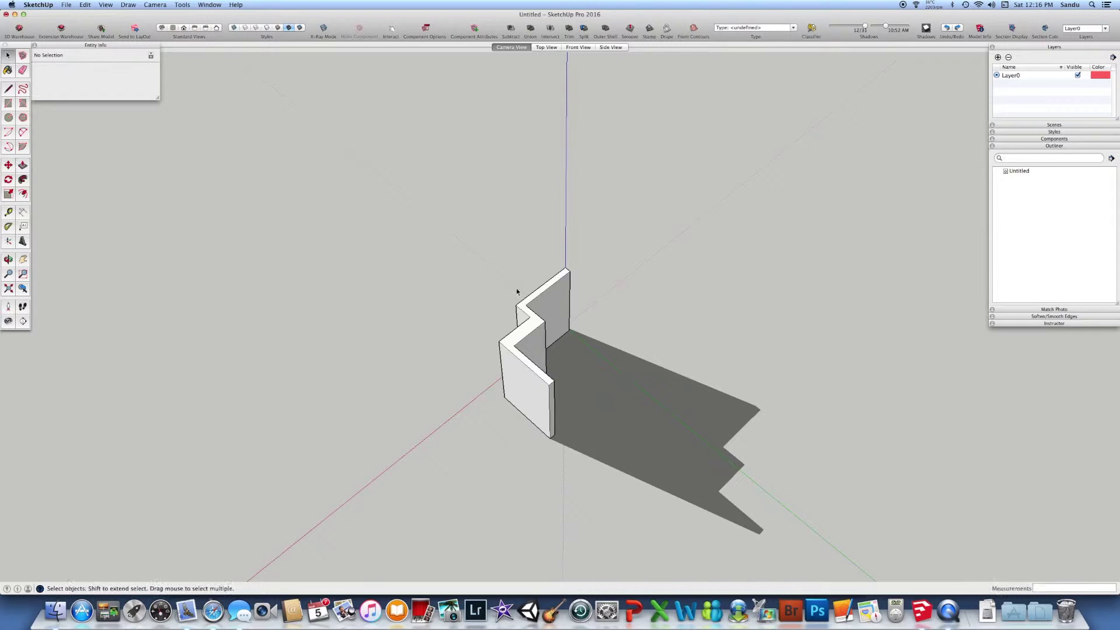
drag(455, 236, 700, 492)
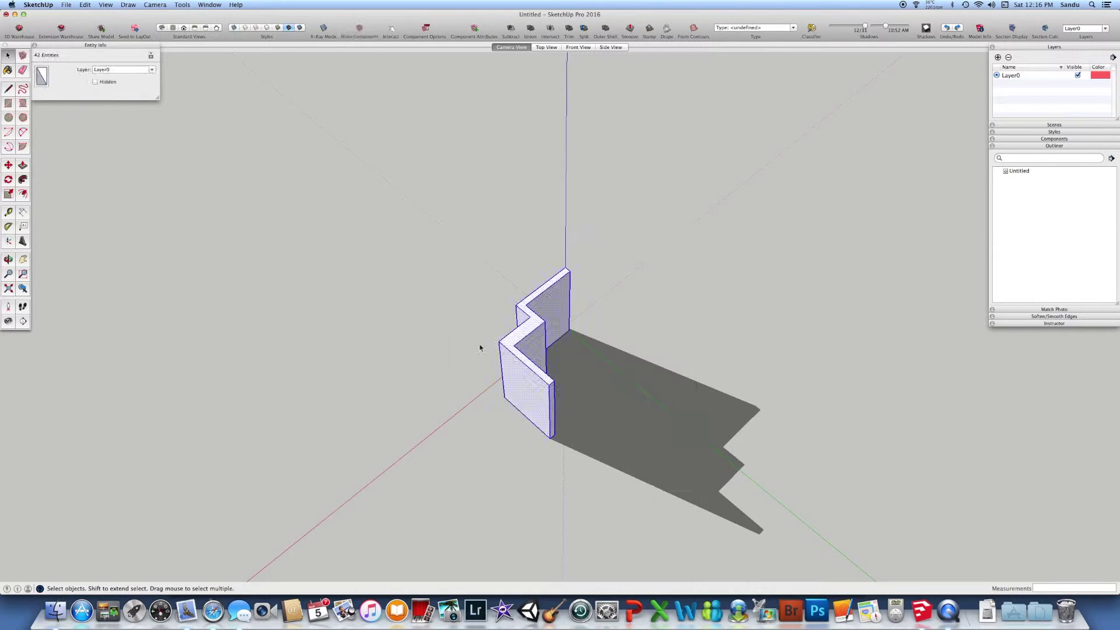
right_click(517, 344)
mouse_move(565, 395)
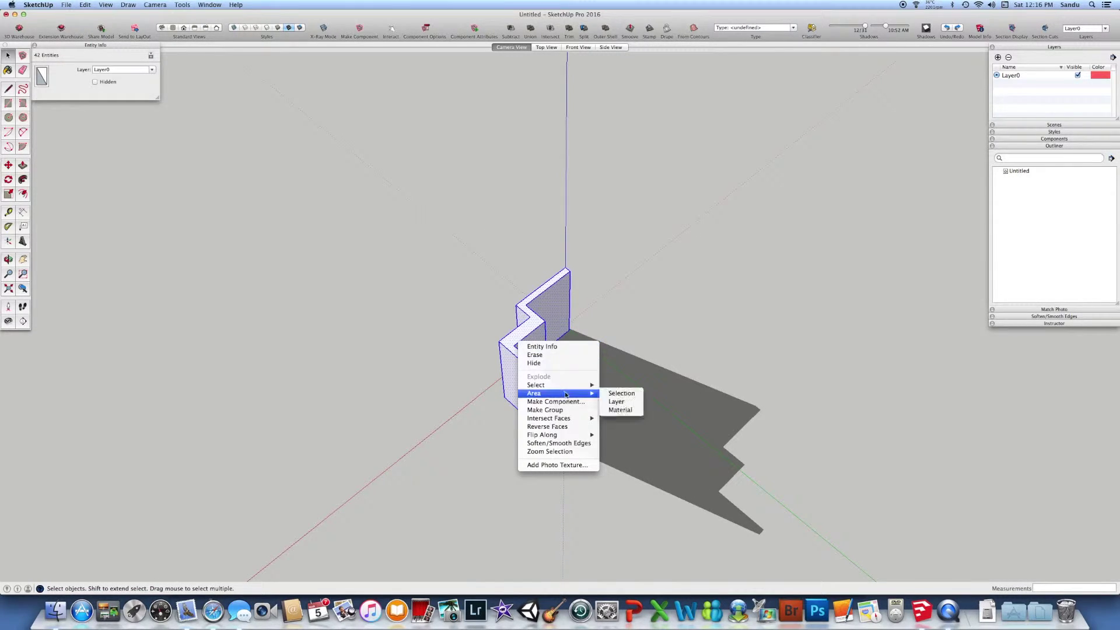
click(565, 403)
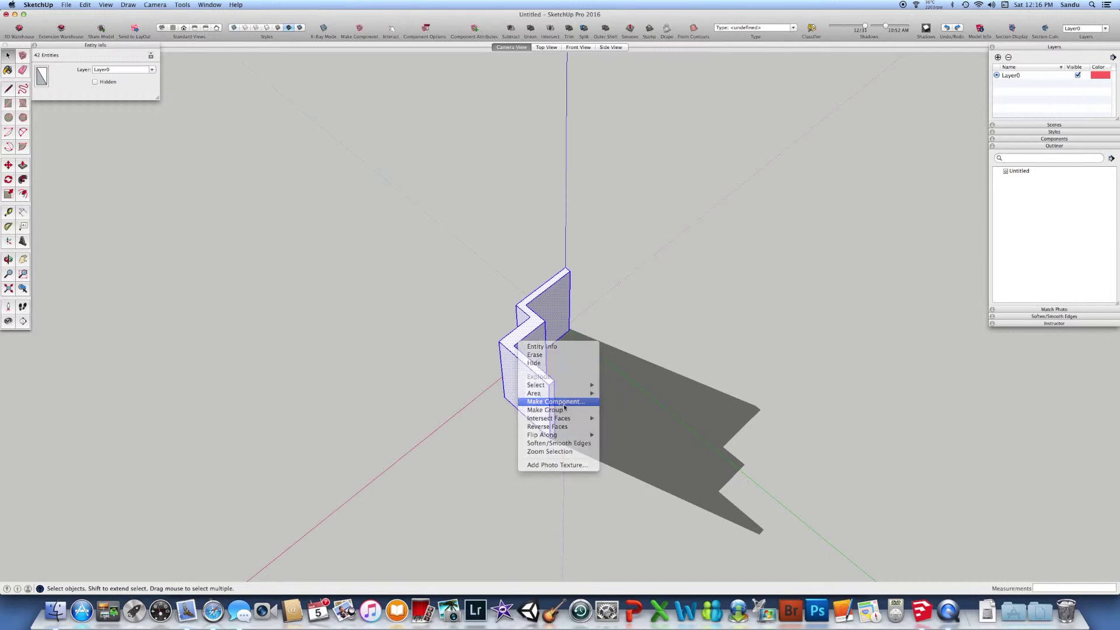
text(Wall)
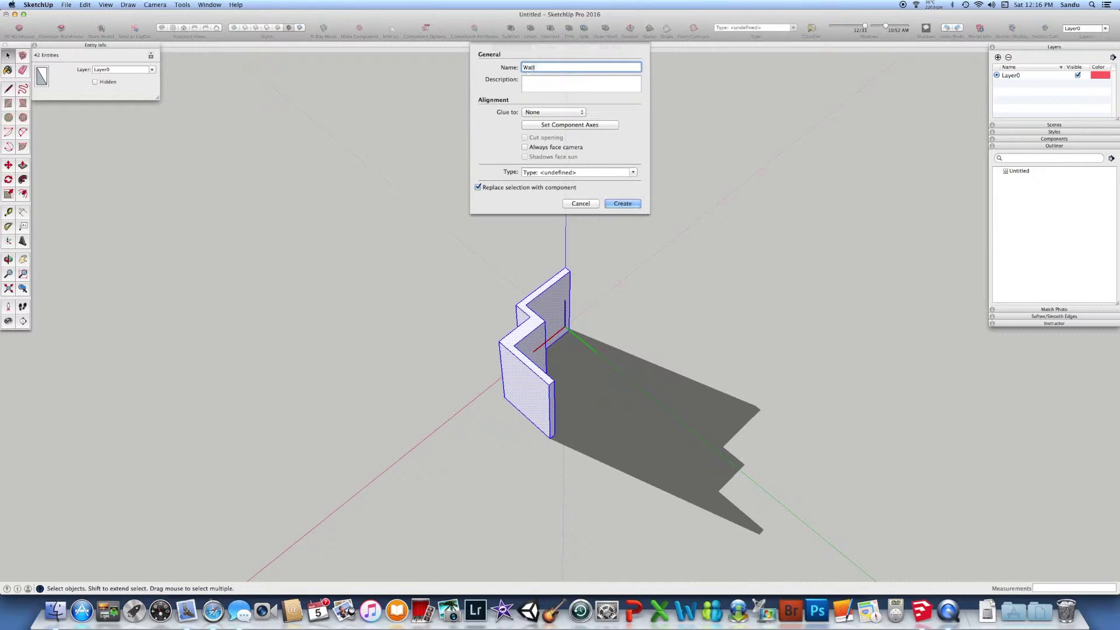
key(Return)
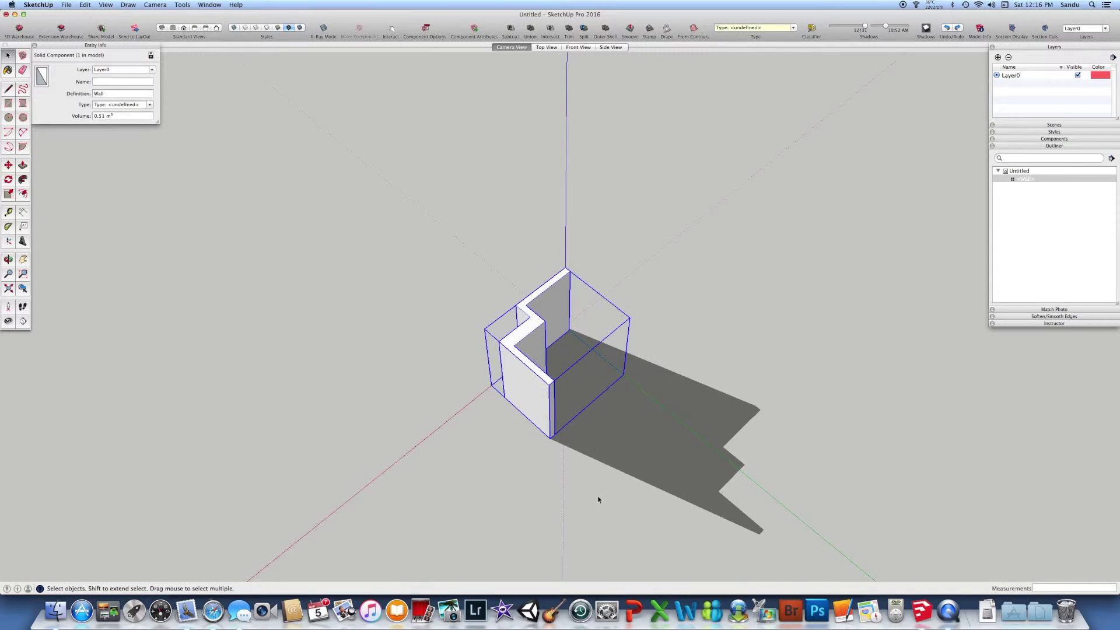
Step: Open the Wall component for editing and examine its geometry from several sides
scroll(578, 408, up, 5)
middle_drag(562, 380, 601, 395)
key(space)
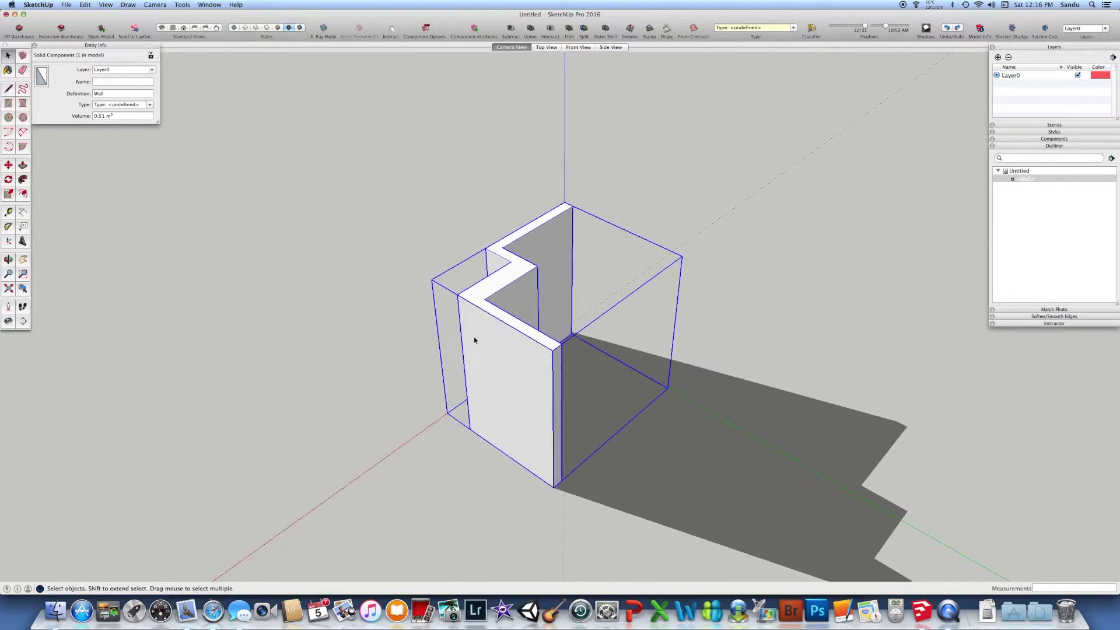
key(Escape)
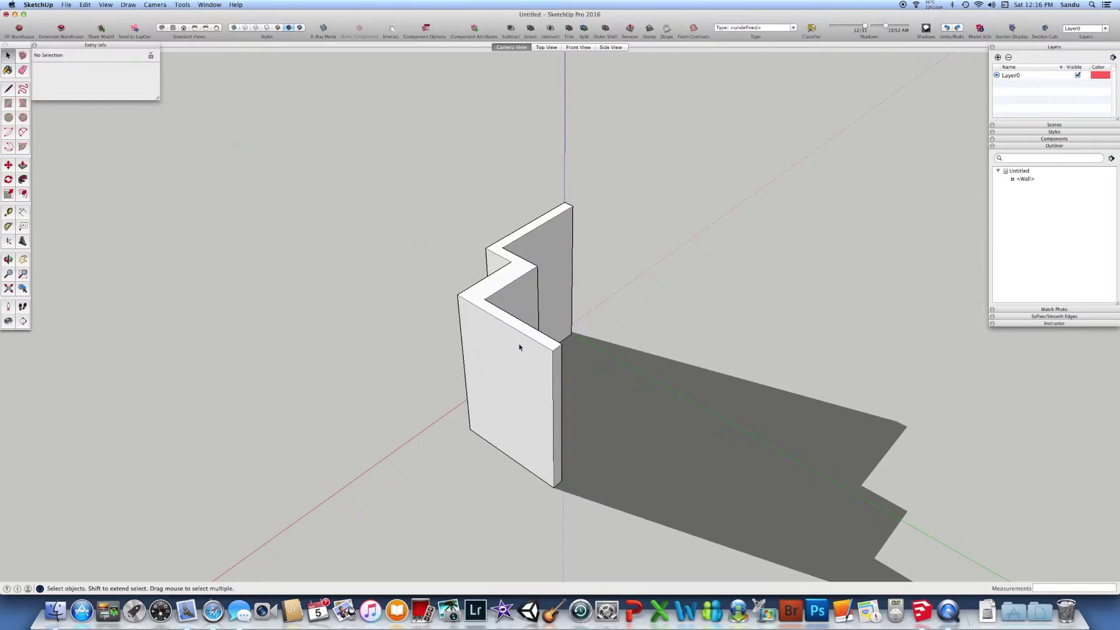
double_click(517, 352)
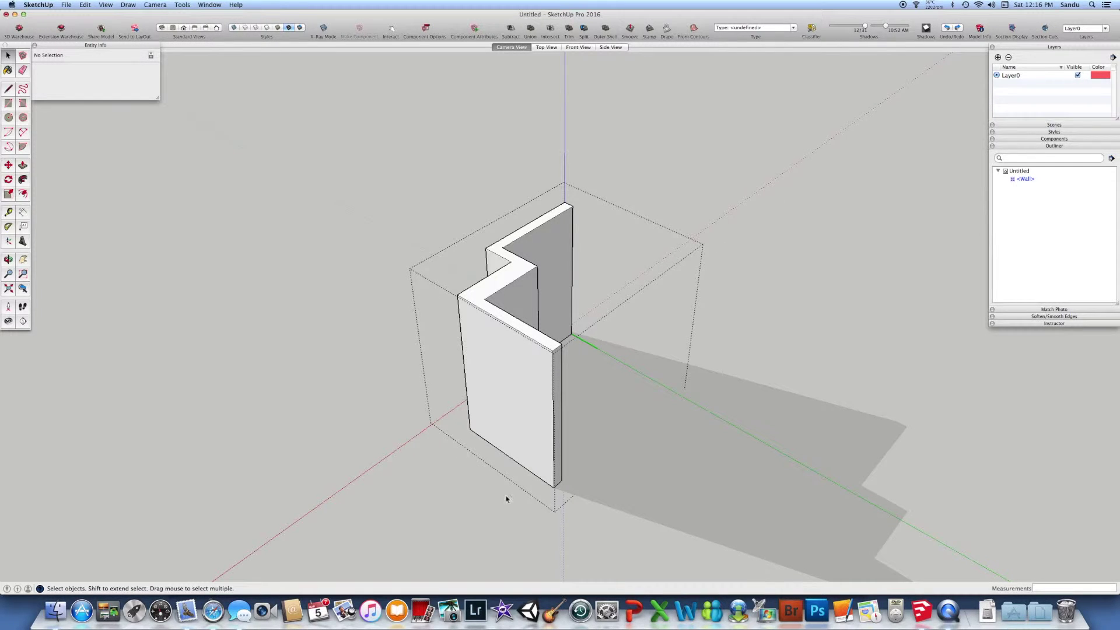
middle_drag(463, 456, 680, 500)
middle_drag(535, 500, 752, 510)
middle_drag(662, 498, 448, 497)
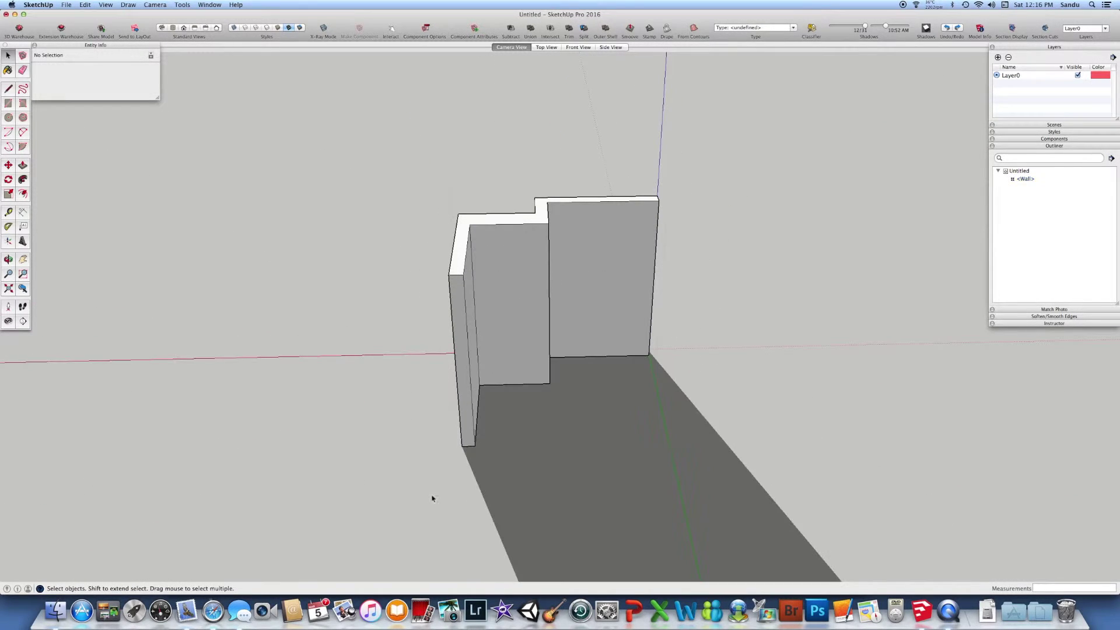
Step: Select the closed Wall component to check that its faces and edges act as one object
middle_drag(399, 458, 461, 437)
click(475, 429)
click(463, 443)
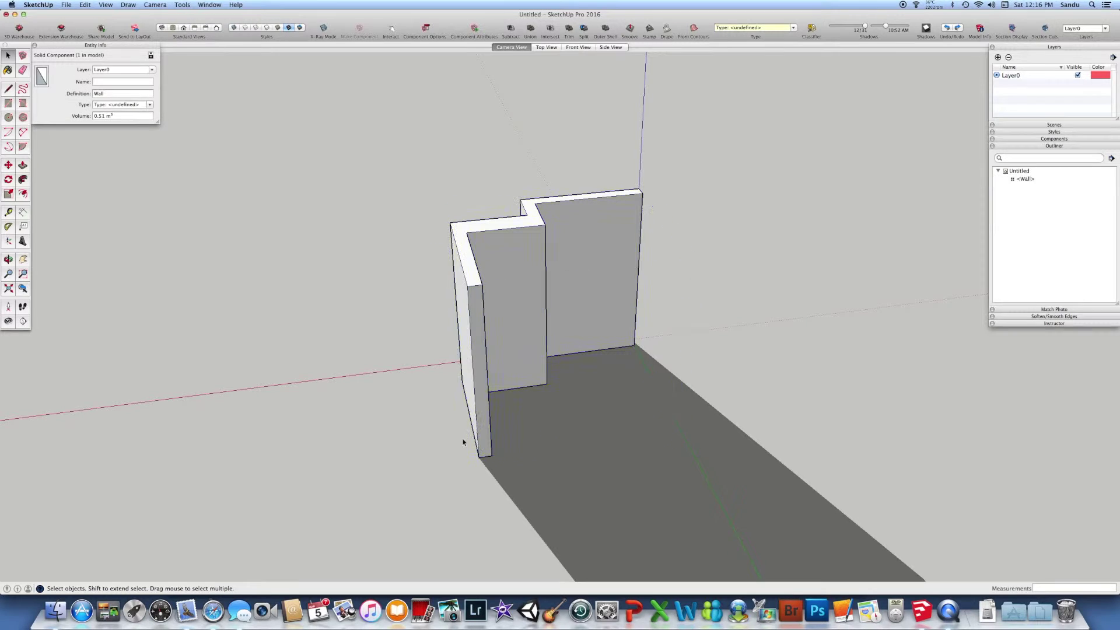
click(478, 398)
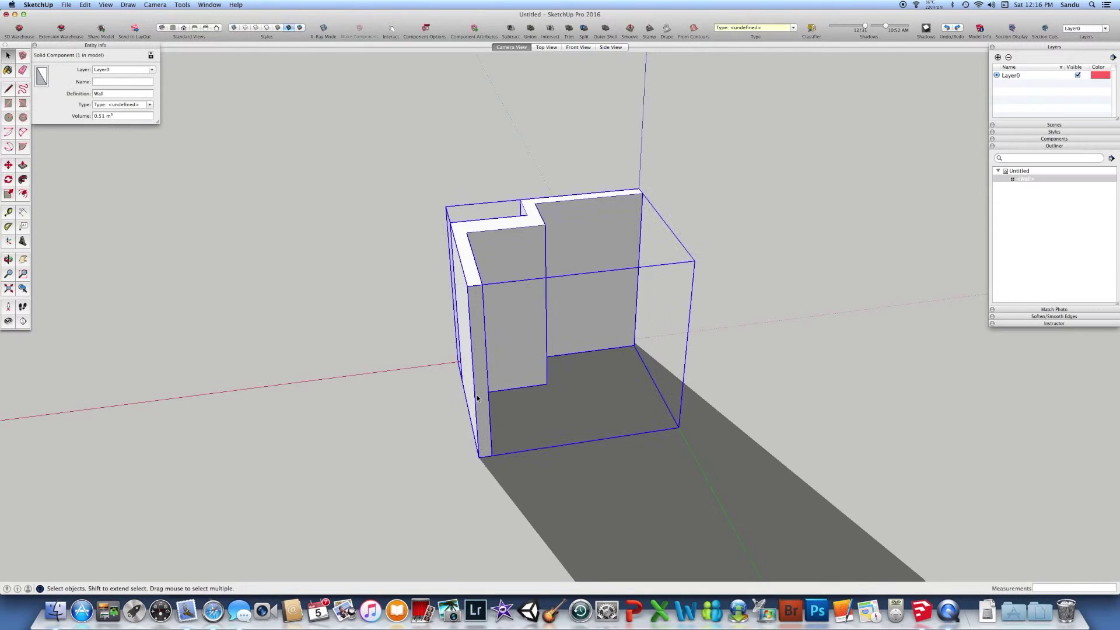
click(461, 424)
click(586, 340)
Step: Open the Wall component and copy the inner vertical edge at the last segment's free end 0.2 m along the green axis
middle_drag(425, 462, 361, 458)
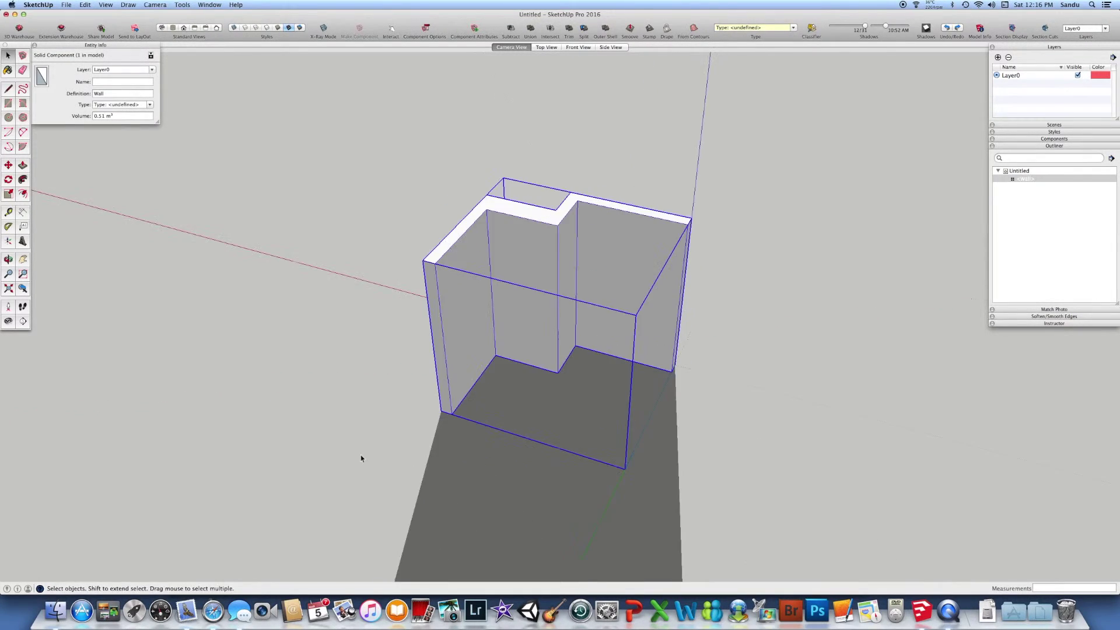
double_click(505, 329)
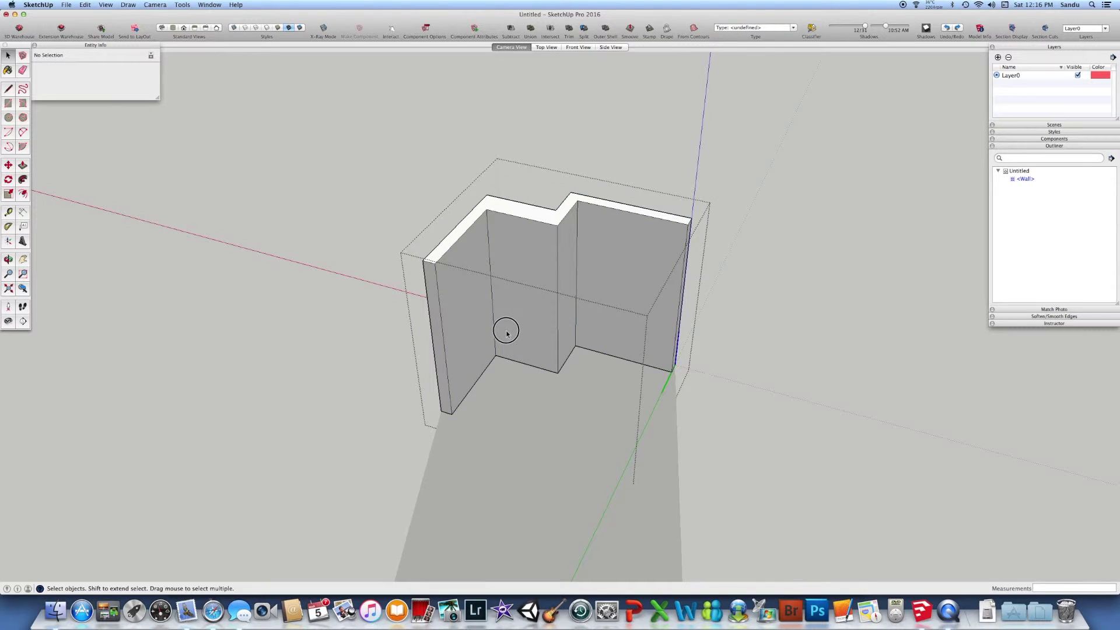
click(443, 337)
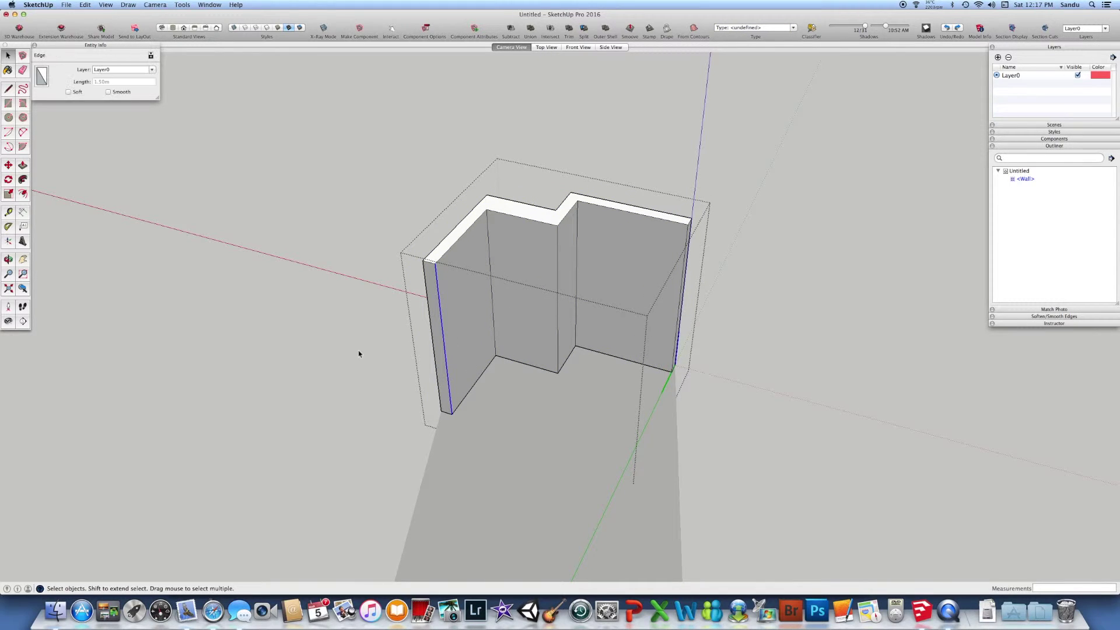
key(m)
click(325, 397)
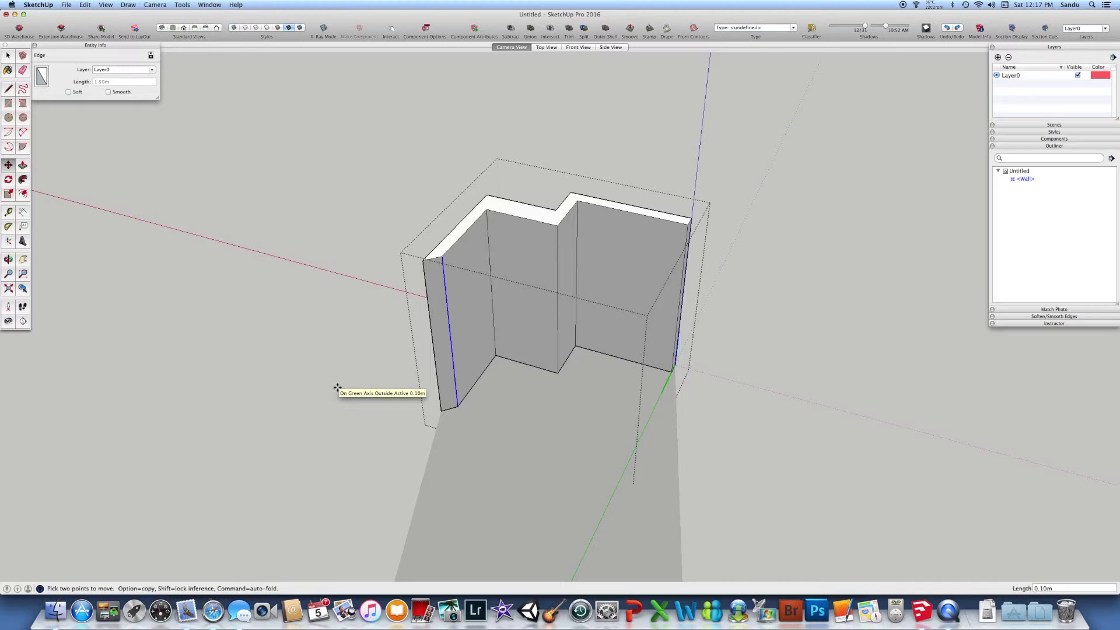
key(alt)
text(.2)
key(Return)
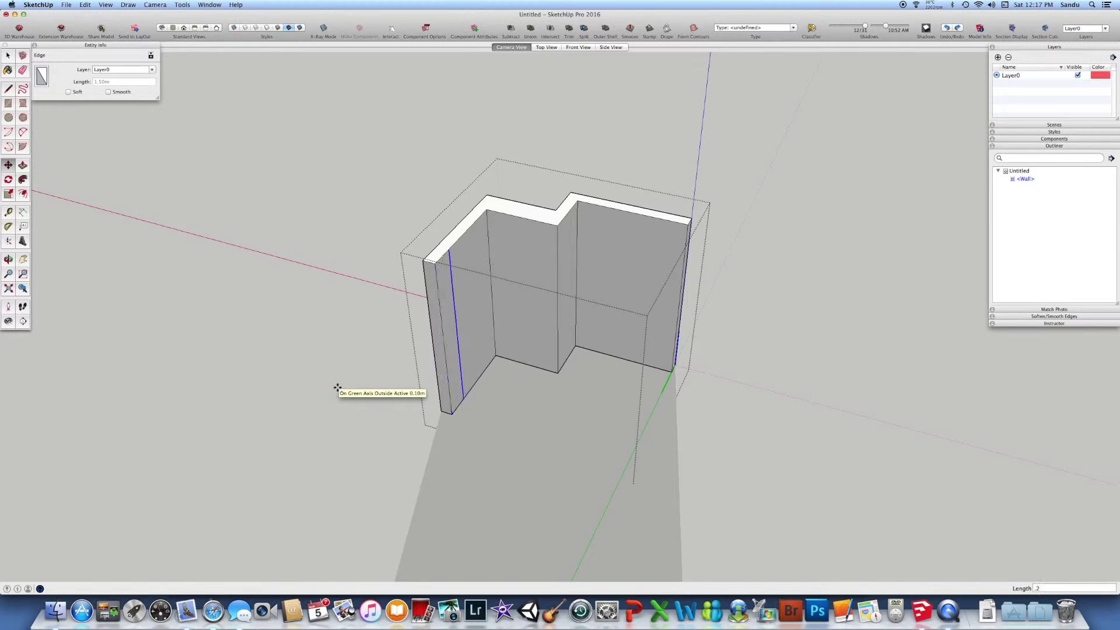
Step: Push/Pull the 0.2 m wide strip out by 0.6 m and split its end face with a vertical line through the midpoint
key(p)
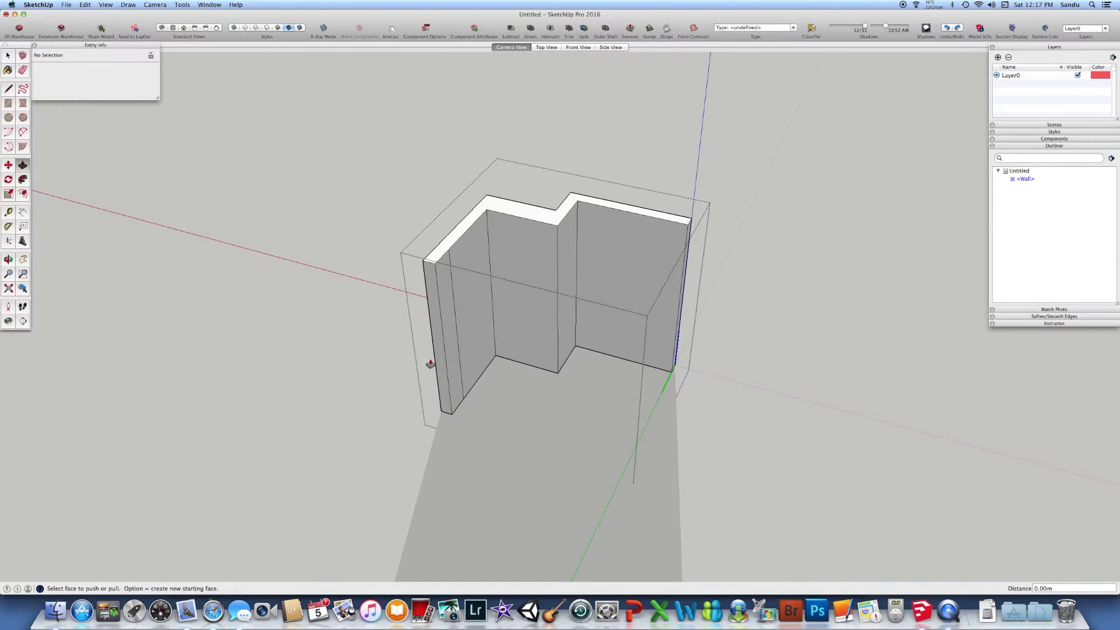
drag(449, 340, 565, 223)
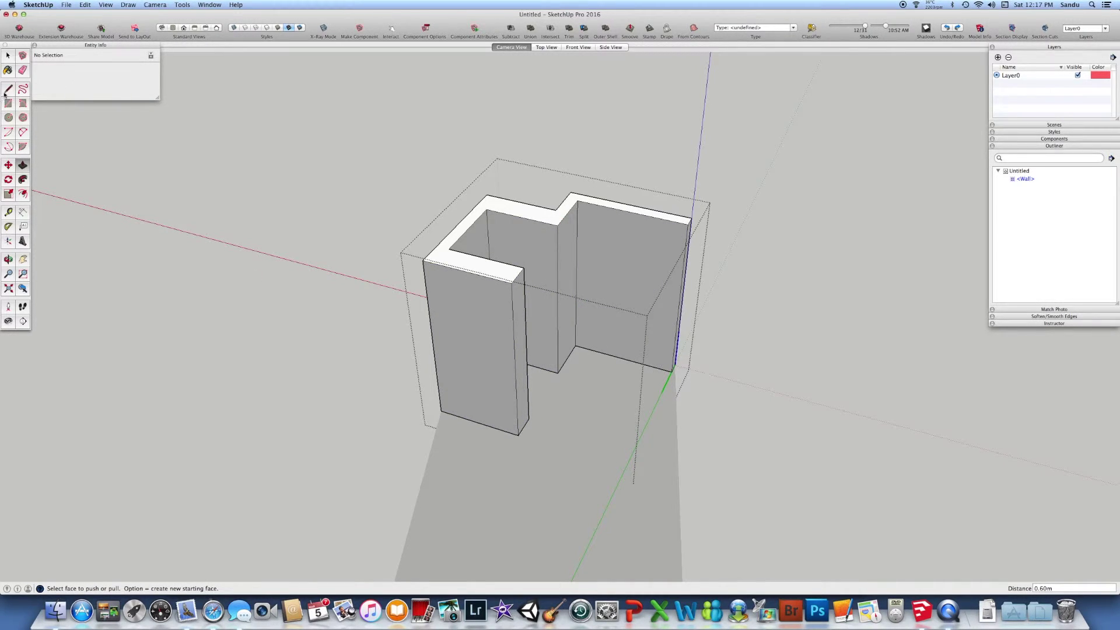
key(l)
click(517, 275)
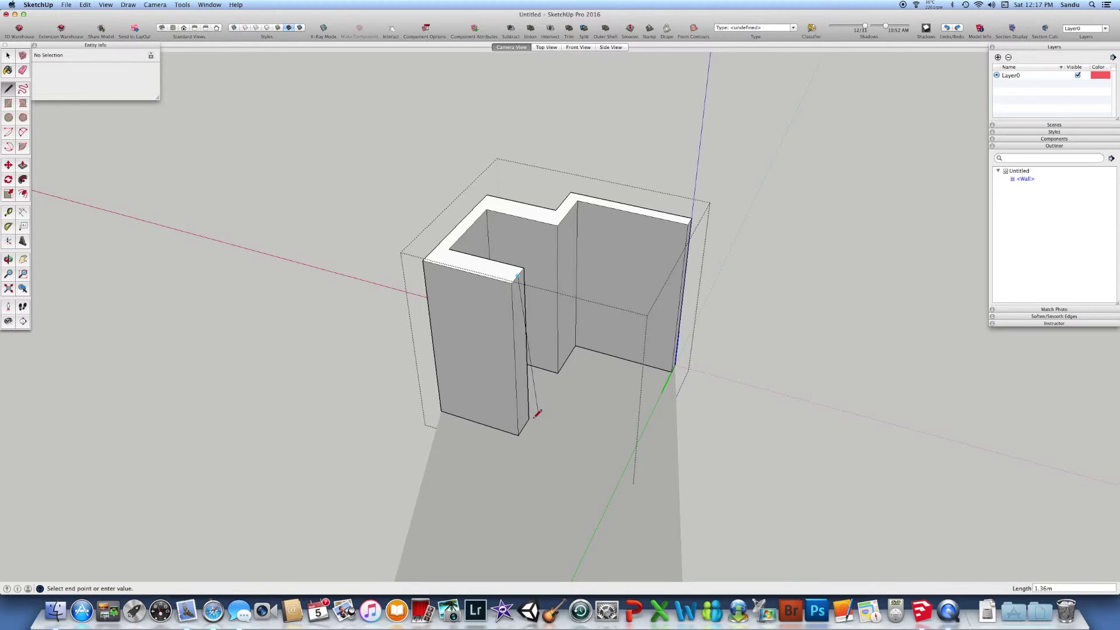
click(519, 434)
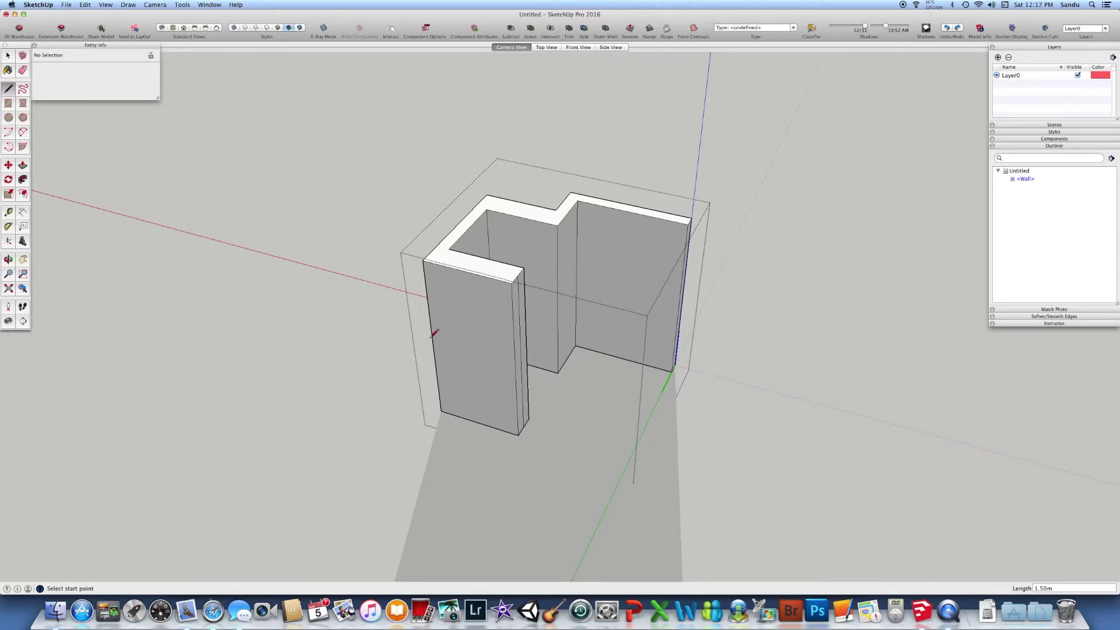
Step: Push/Pull the outer half of the split end face out by 0.9 m to extend a thinner wall
key(p)
drag(516, 337, 688, 230)
middle_drag(670, 369, 513, 385)
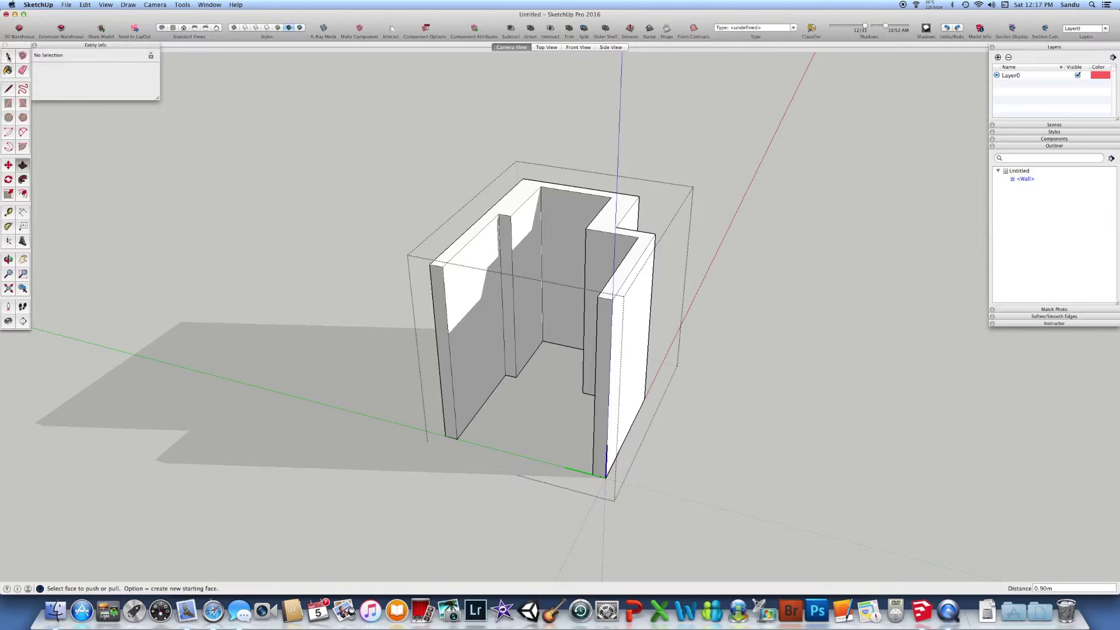
Step: Close the Wall component and draw two short lines across its top, at the outer step corner and where the wall thins
click(8, 56)
middle_drag(293, 375, 516, 337)
scroll(425, 350, up, 3)
scroll(437, 337, down, 3)
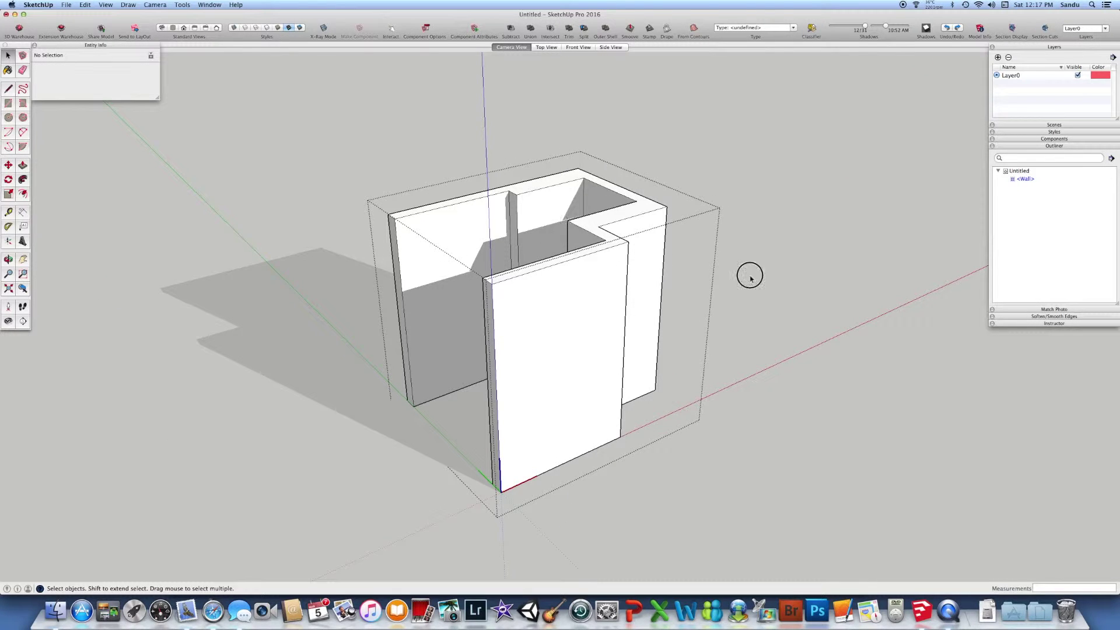
middle_drag(747, 275, 522, 205)
scroll(544, 212, up, 5)
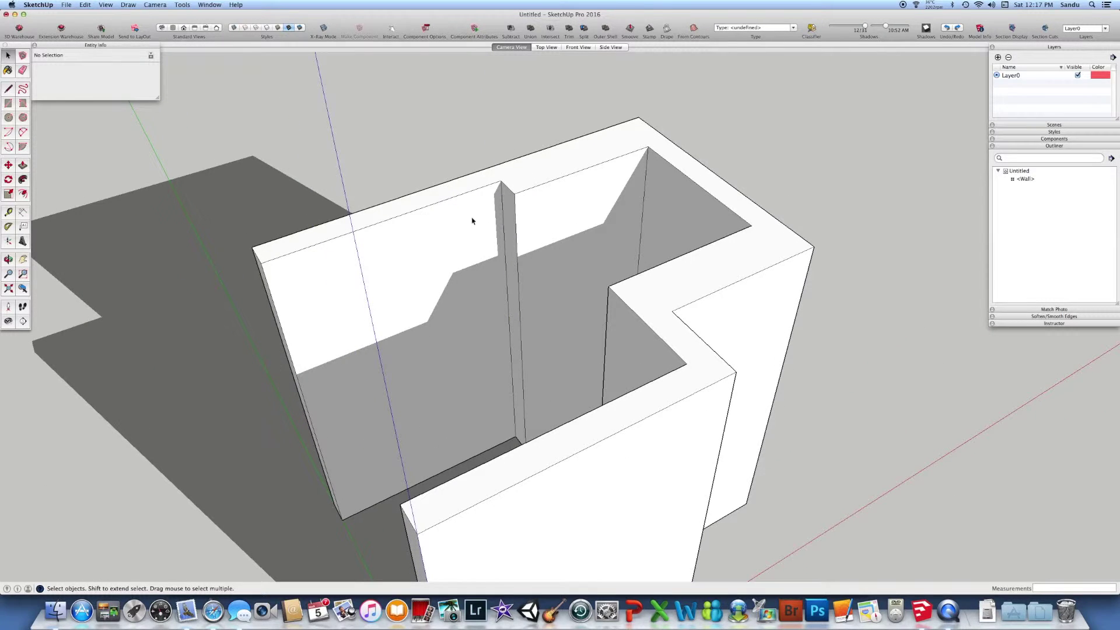
key(l)
click(672, 311)
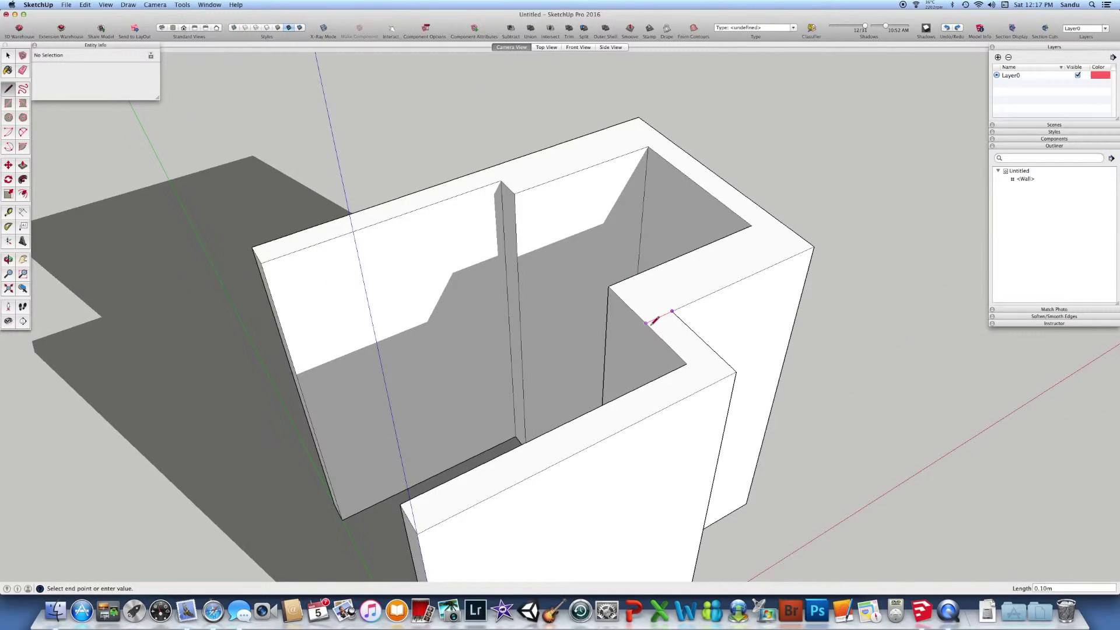
click(647, 323)
click(488, 167)
click(552, 238)
middle_drag(556, 234, 493, 238)
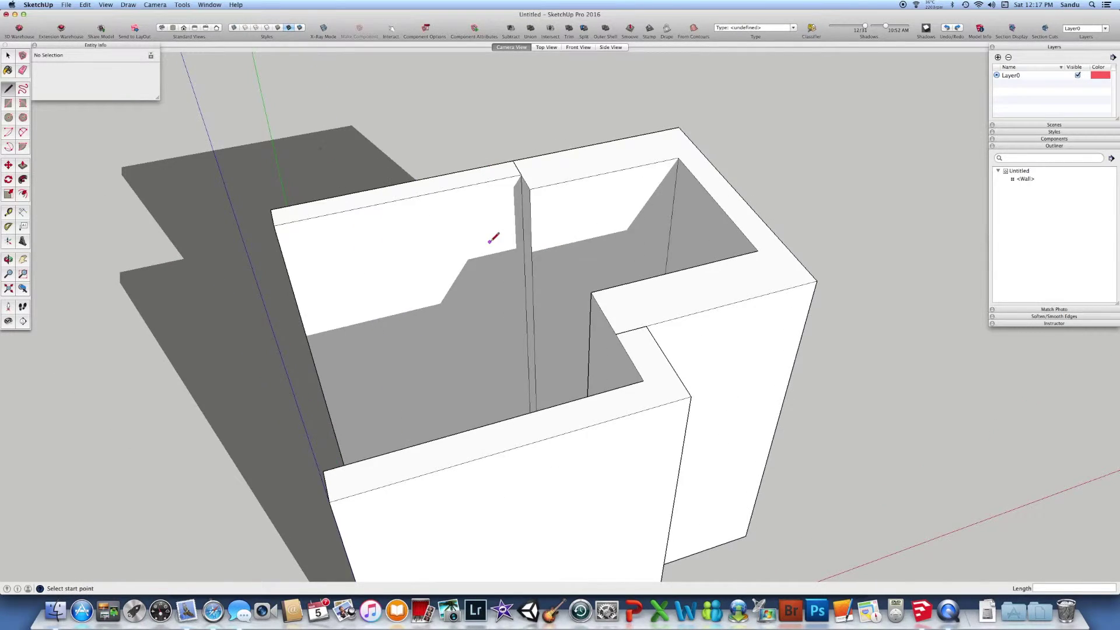
Step: Try Push/Pull on the wall's top, and select the top face inside the component to check whether the outside lines divide it
key(p)
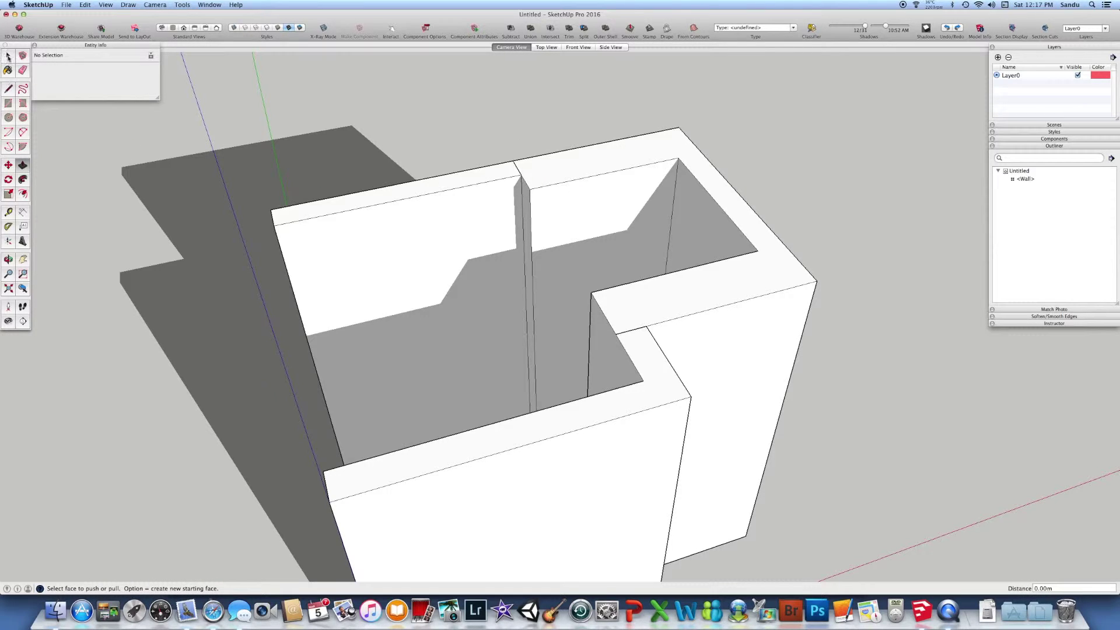
key(space)
click(448, 209)
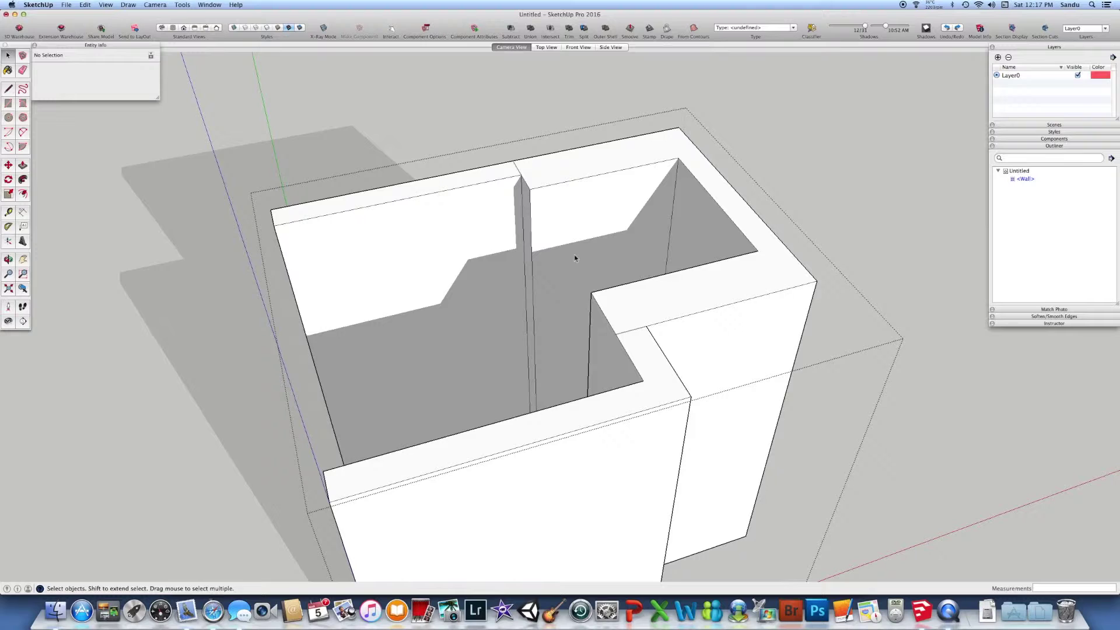
click(829, 168)
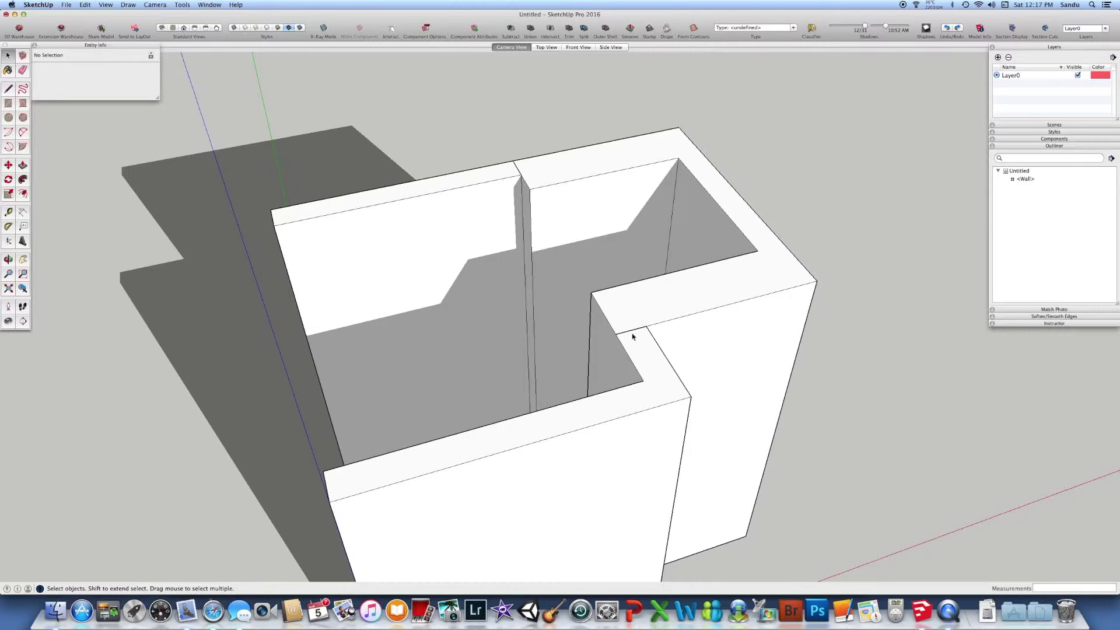
click(747, 286)
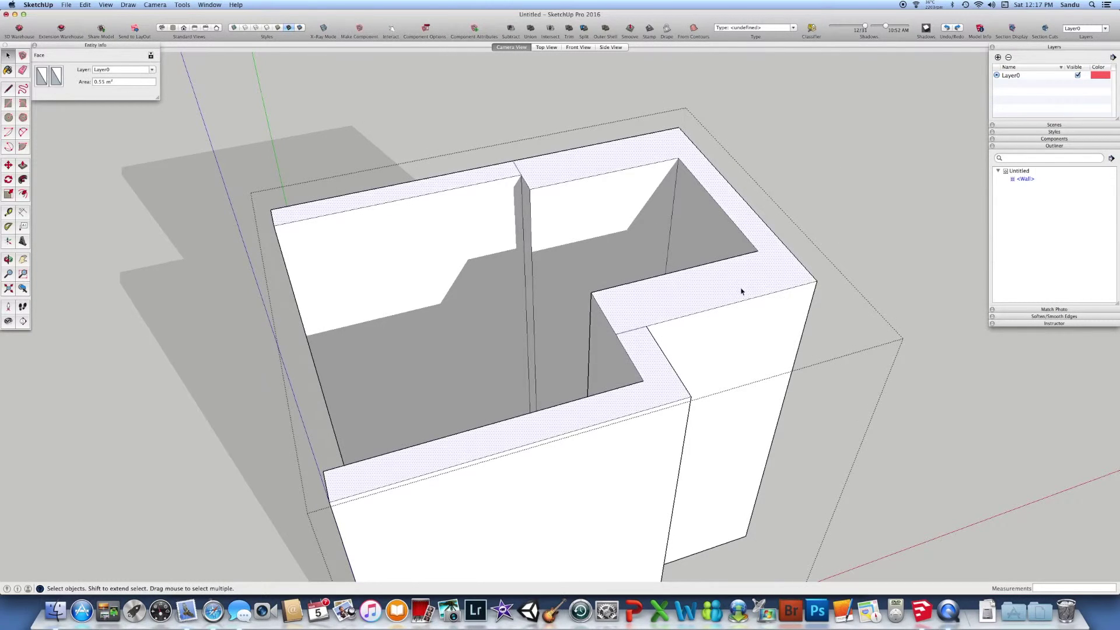
click(875, 227)
Step: Delete the two lines drawn outside the Wall component
click(508, 150)
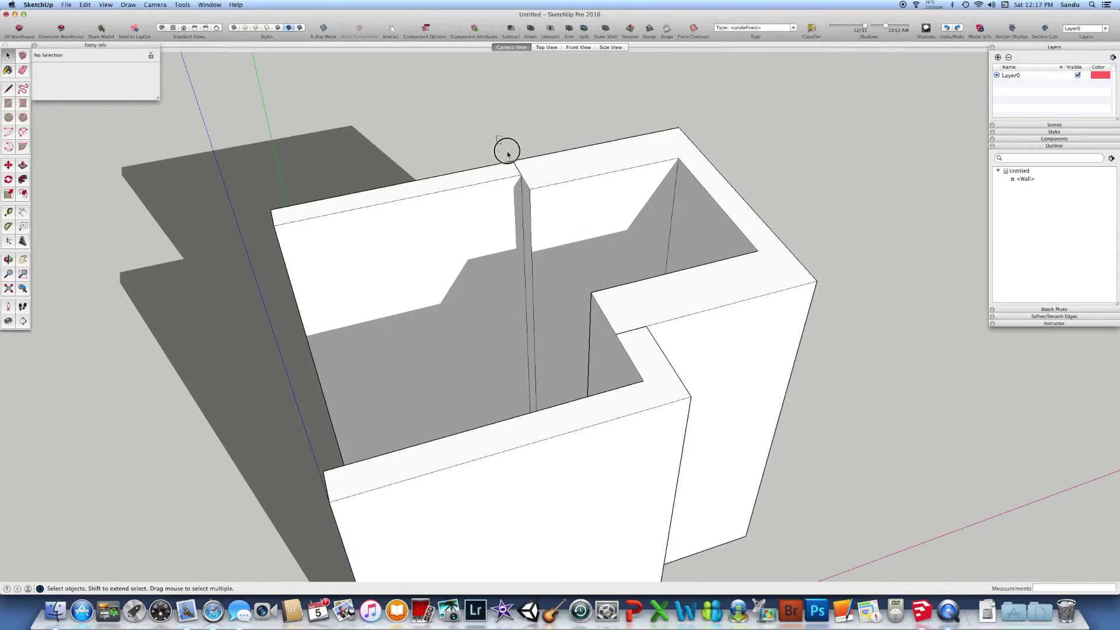
click(577, 230)
click(565, 320)
Step: Reopen the Wall component and divide its top face with lines at the outer step corner and where the wall thins
click(746, 235)
double_click(747, 235)
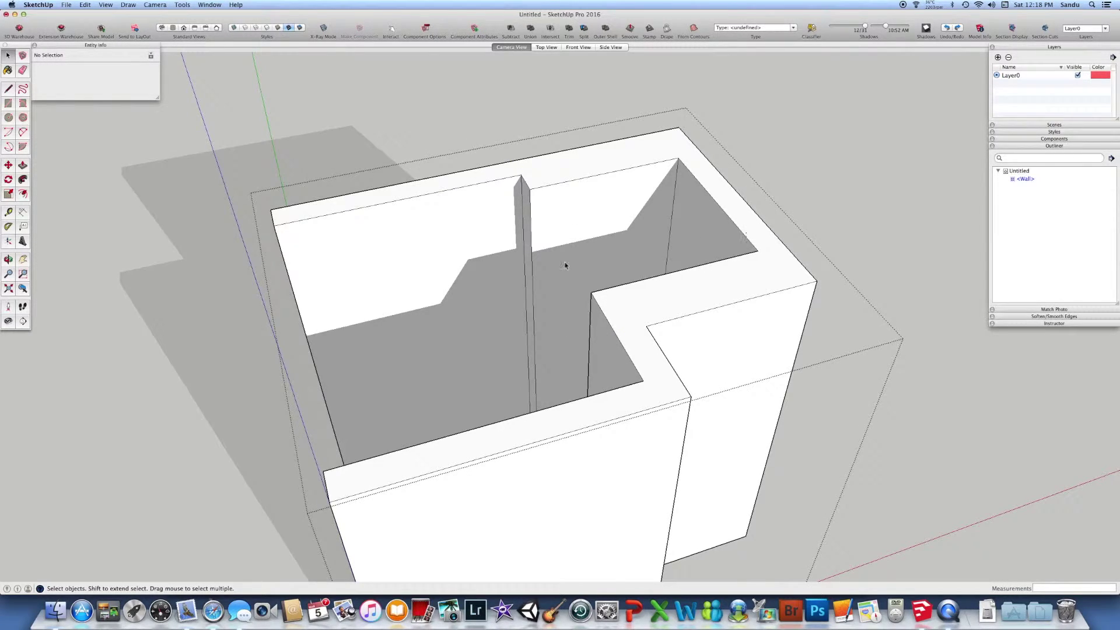
click(8, 89)
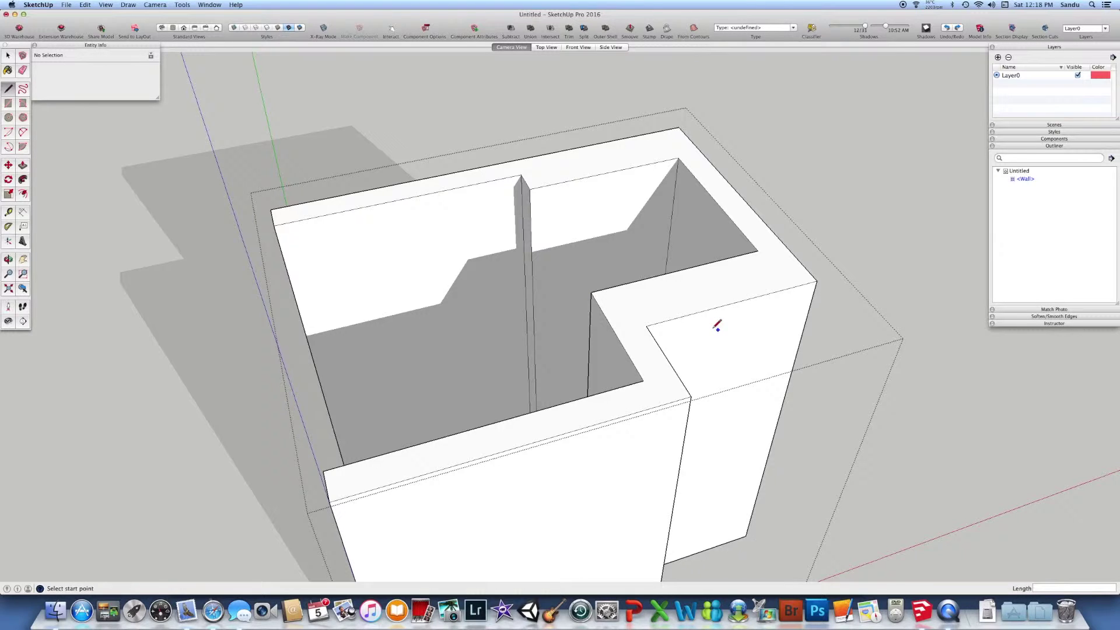
click(647, 324)
click(615, 333)
Step: Push/Pull the U-shaped section of the divided top face upward by 1 m
key(p)
drag(767, 253, 761, 195)
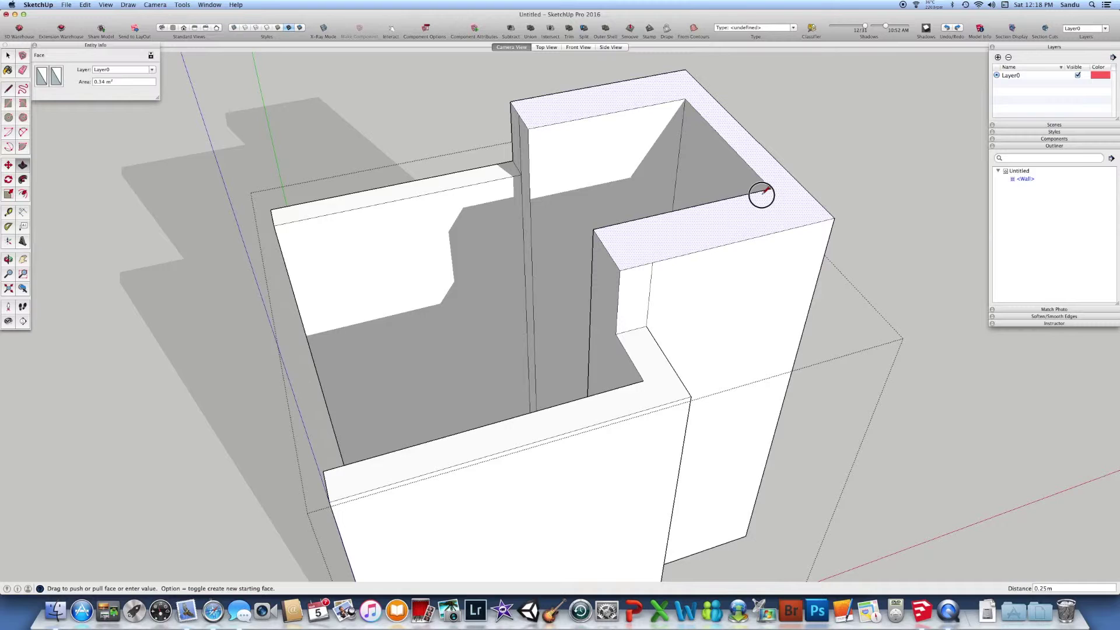
middle_drag(756, 190, 672, 224)
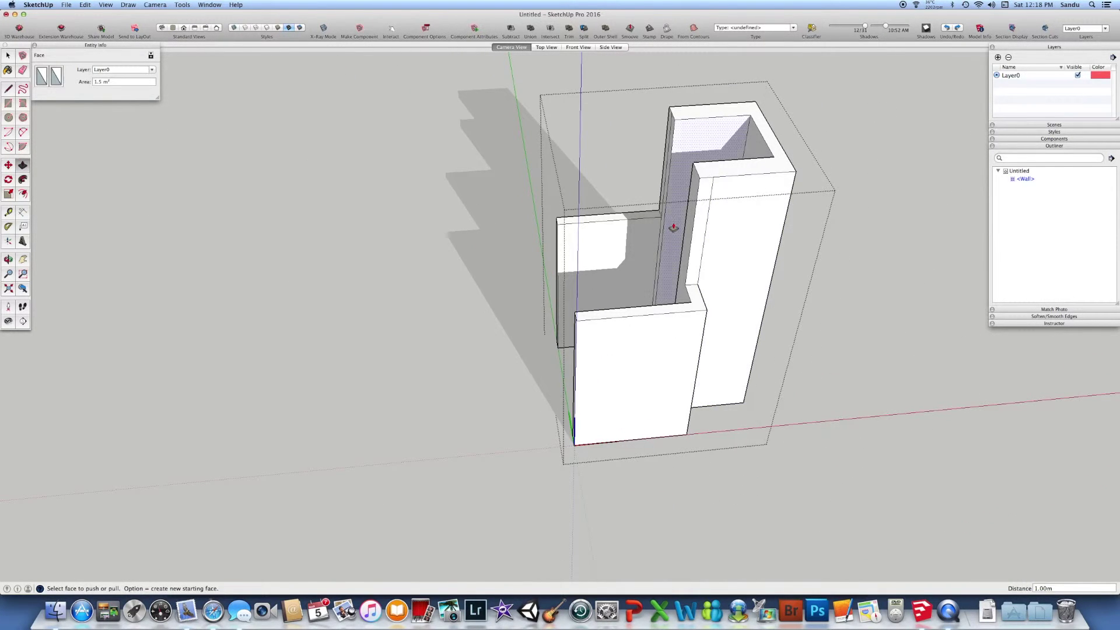
Step: Erase the leftover vertical seam edge on the raised section's outer face
key(e)
mouse_move(601, 205)
middle_down()
mouse_move(504, 213)
mouse_move(779, 218)
middle_up()
middle_drag(470, 220, 429, 270)
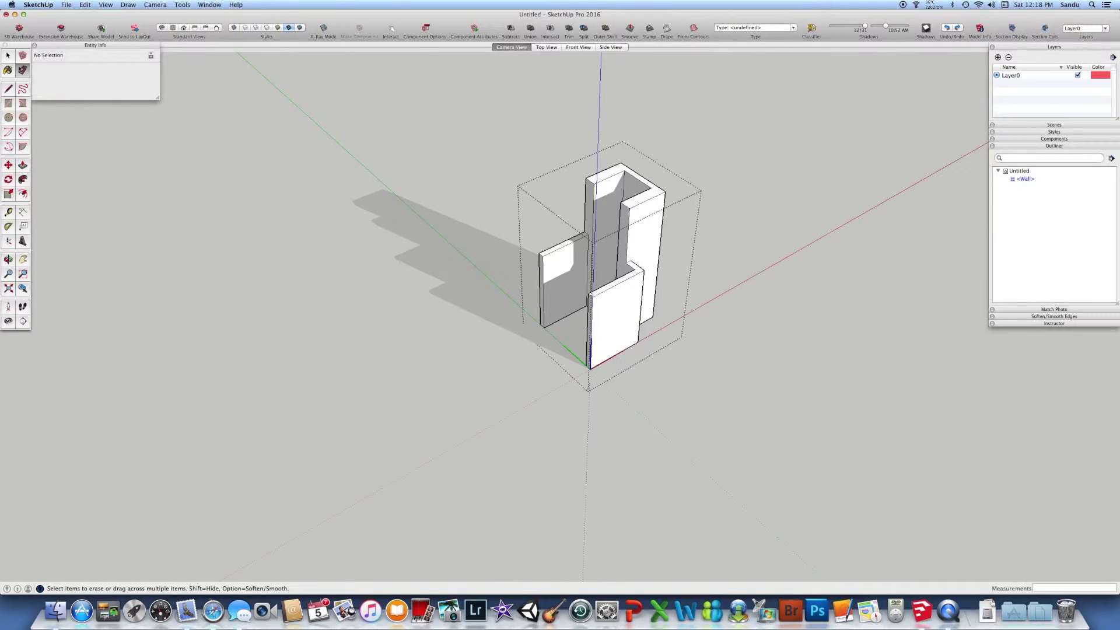
Step: Close the Wall component and examine the raised section and the lower walls from several distances and angles
key(space)
scroll(665, 257, up, 6)
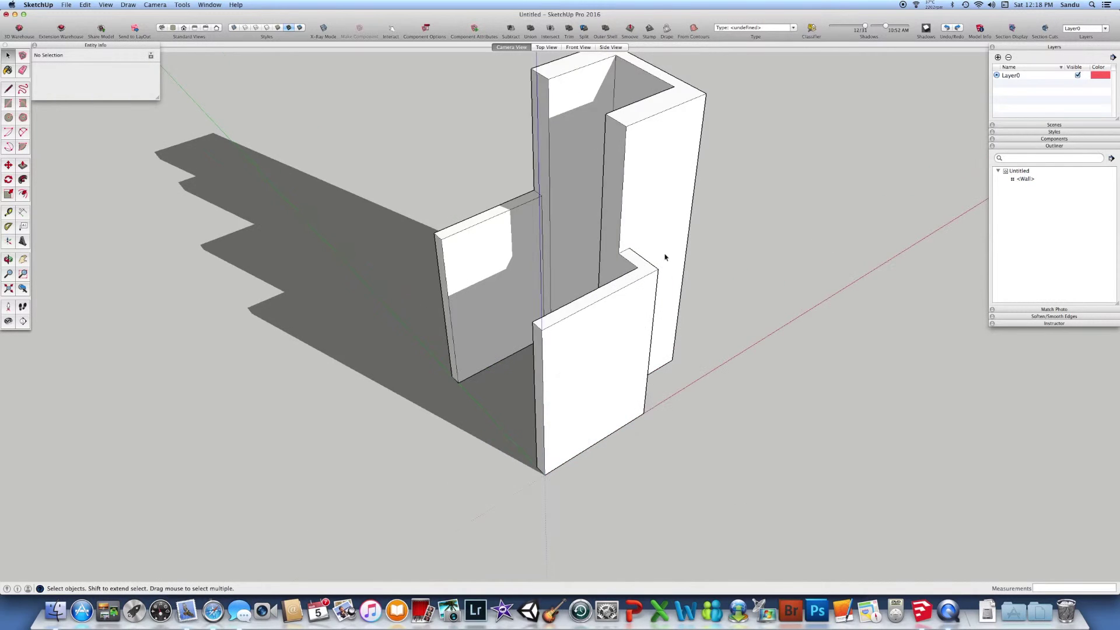
scroll(582, 280, up, 3)
scroll(574, 252, down, 5)
scroll(573, 252, up, 2)
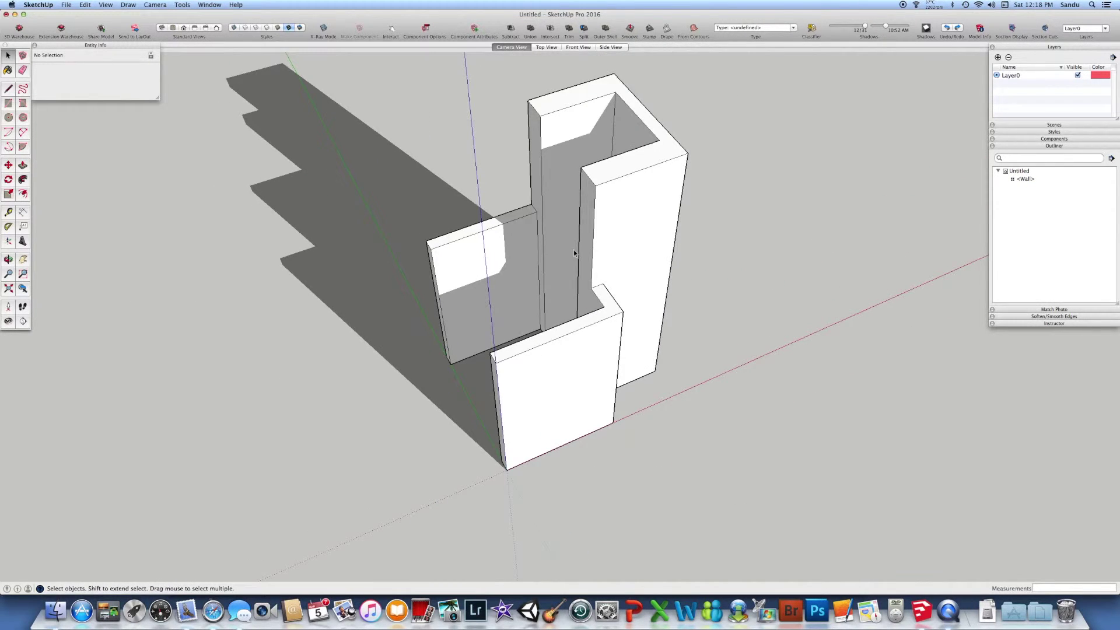
scroll(574, 253, down, 1)
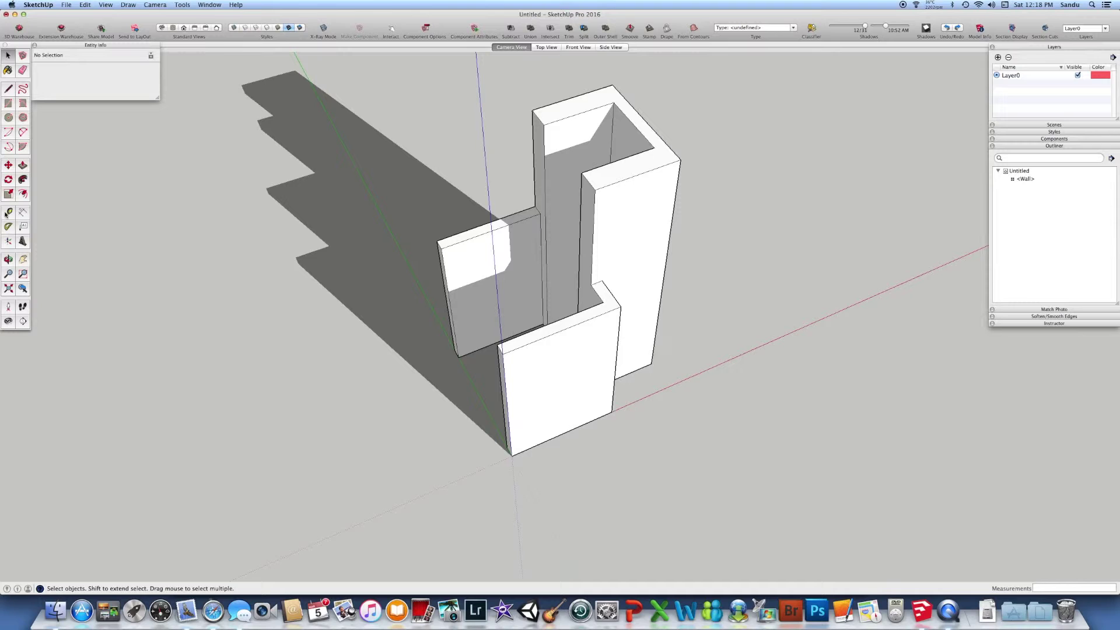
scroll(474, 349, up, 4)
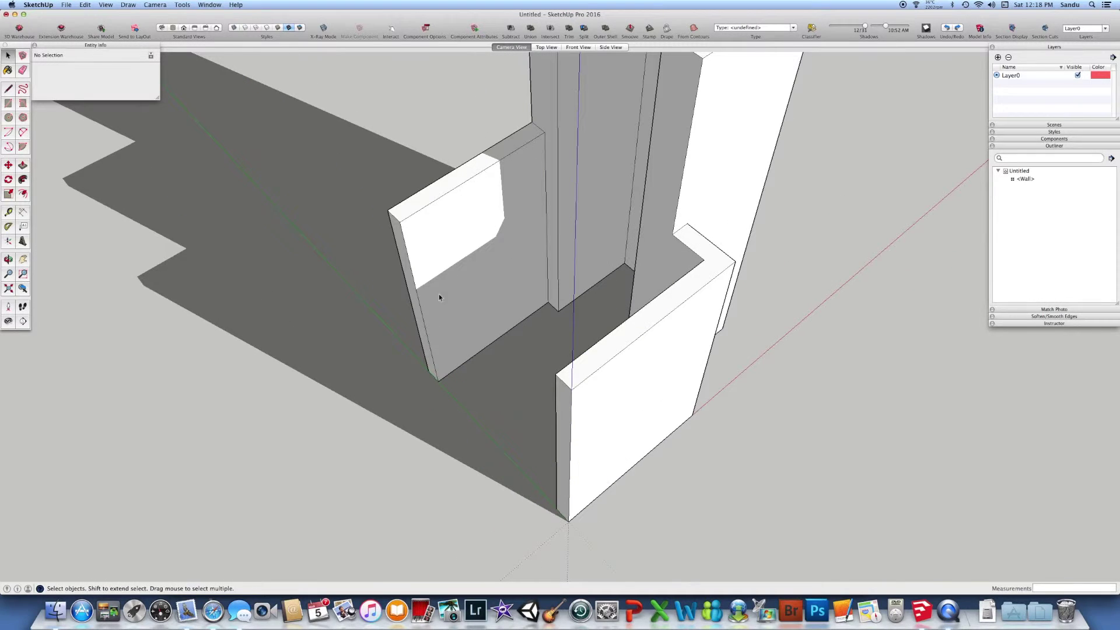
scroll(461, 350, up, 1)
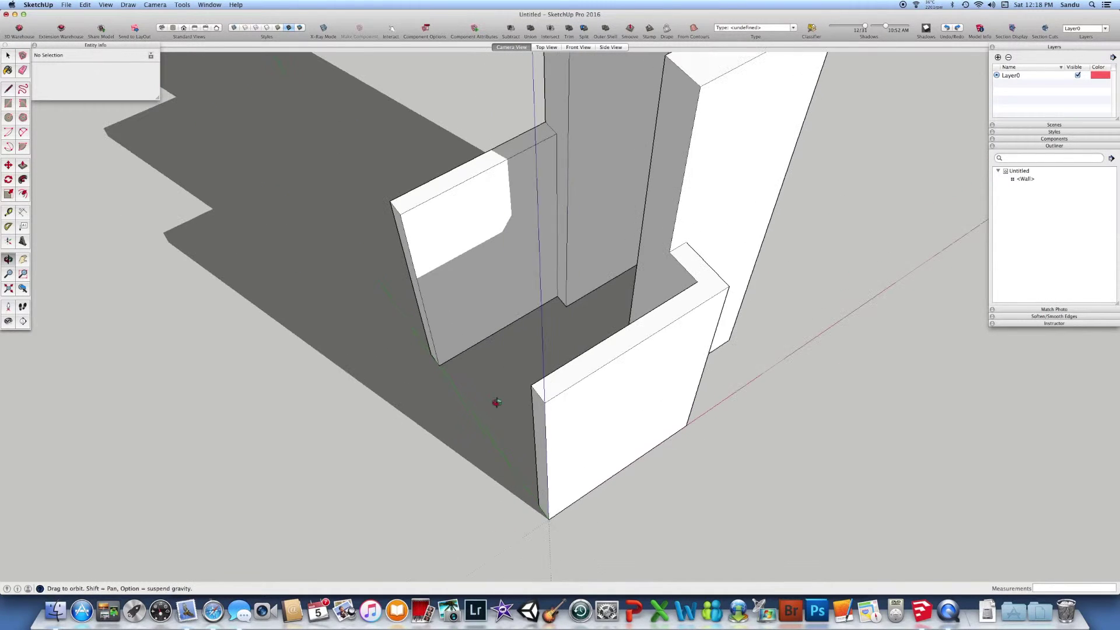
scroll(480, 392, down, 2)
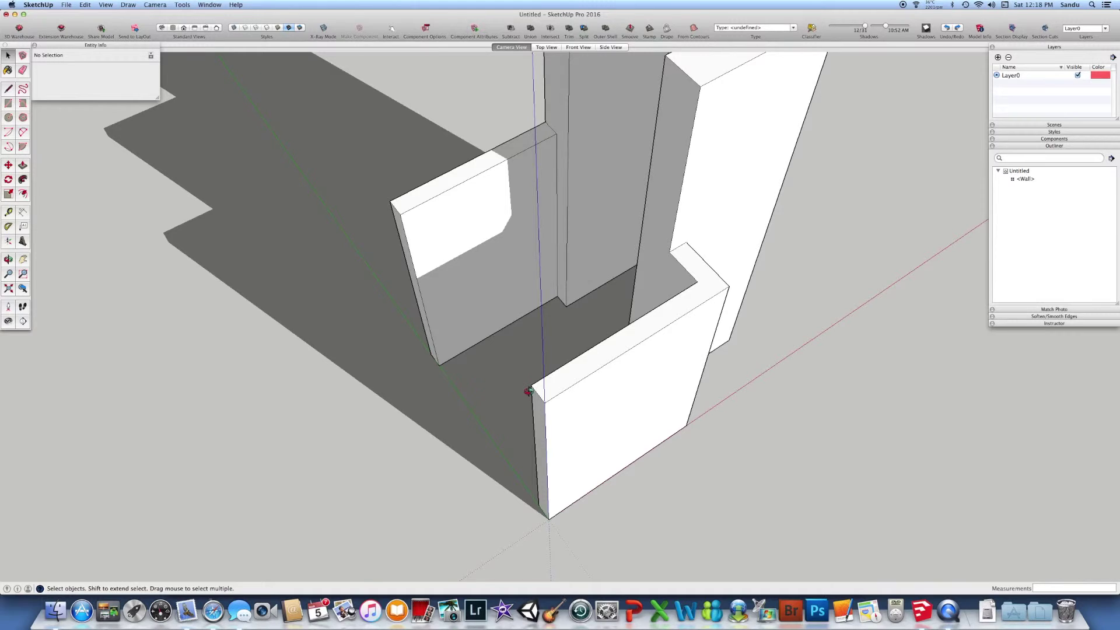
middle_drag(480, 393, 530, 395)
scroll(530, 395, down, 3)
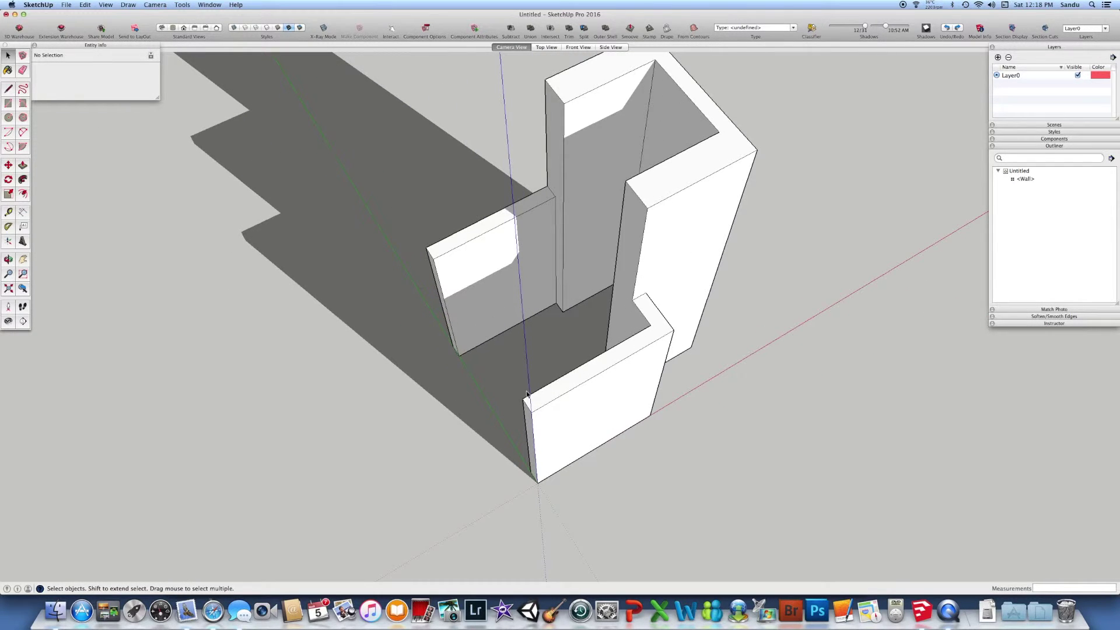
Step: Reopen the Wall component and move the inner vertical edge at the thin low wall's free end 0.15 m along the red axis
scroll(470, 283, up, 2)
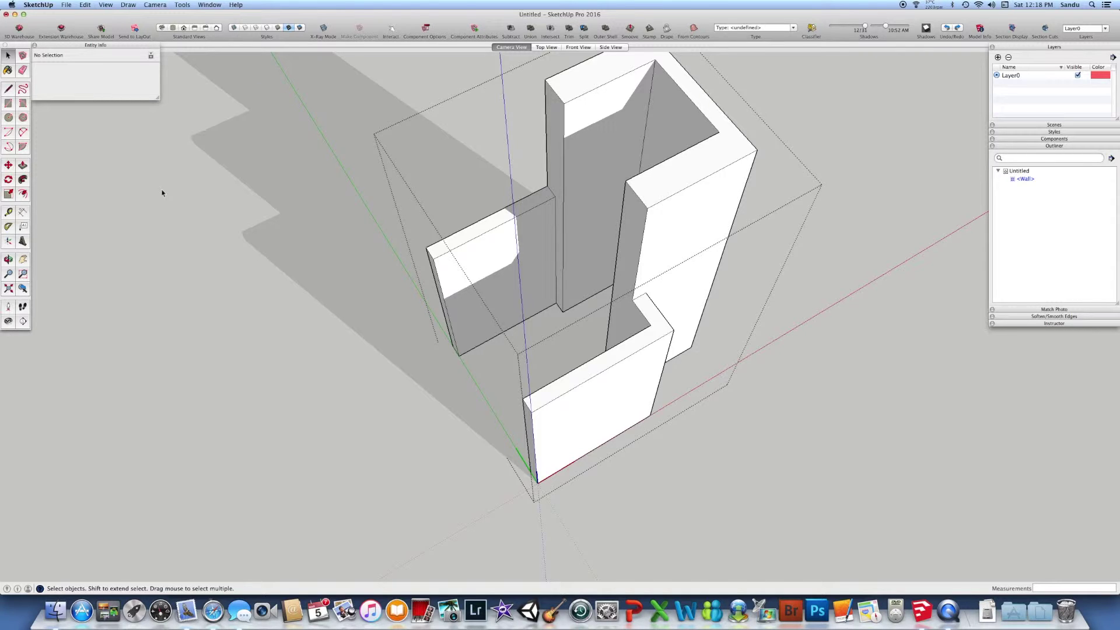
click(452, 297)
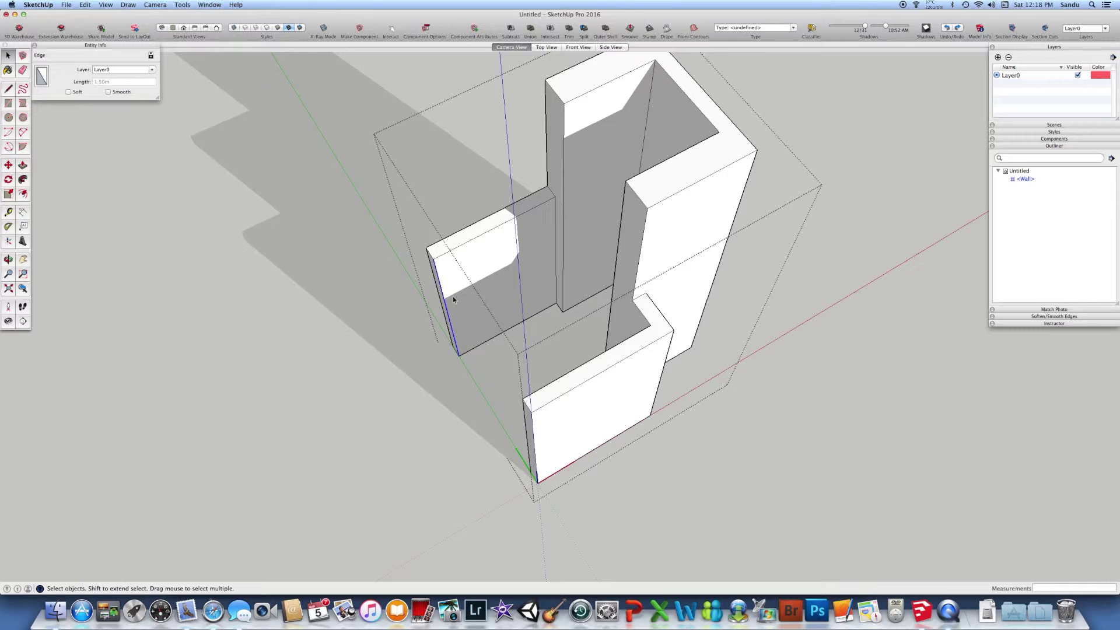
key(m)
click(458, 354)
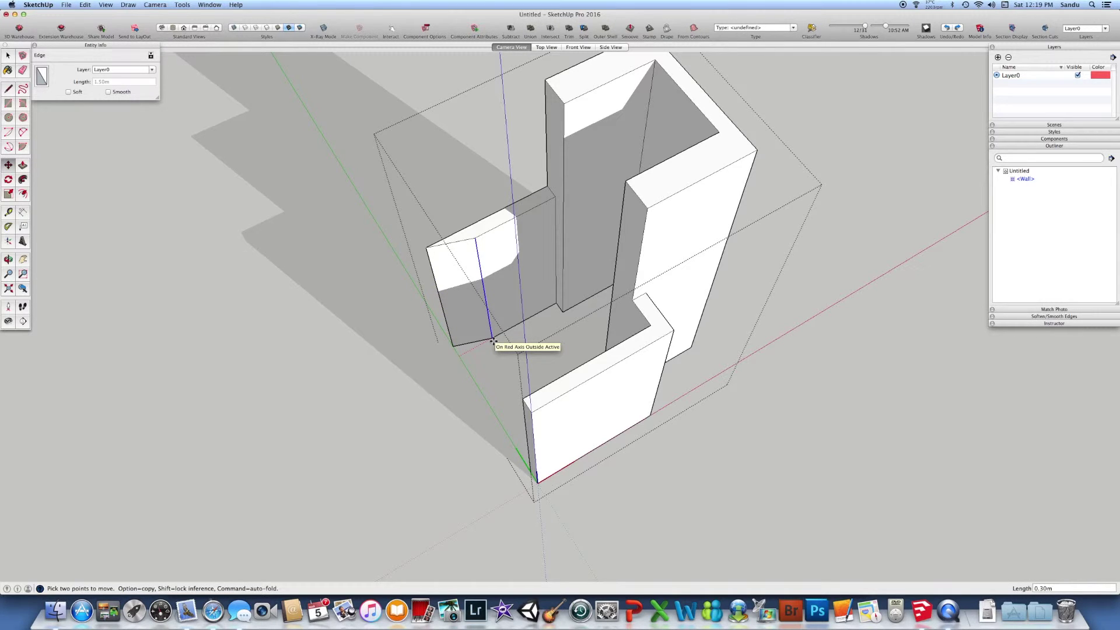
text(.15)
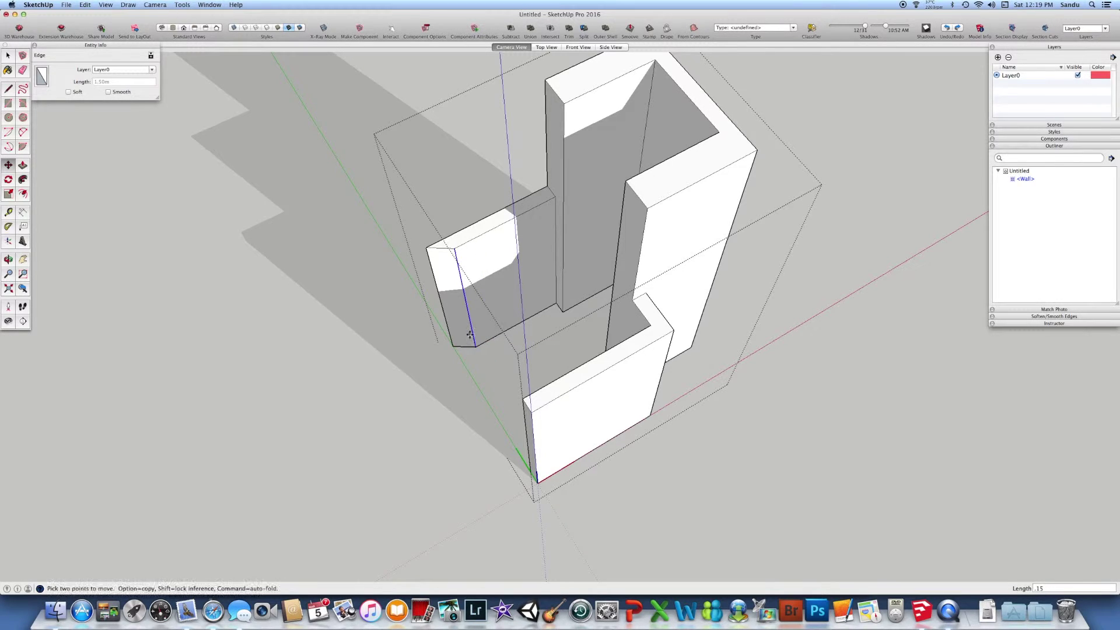
Step: Undo the edge move and copy the low wall's inner end edge 0.15 m along the inner face, following the red axis
key(Return)
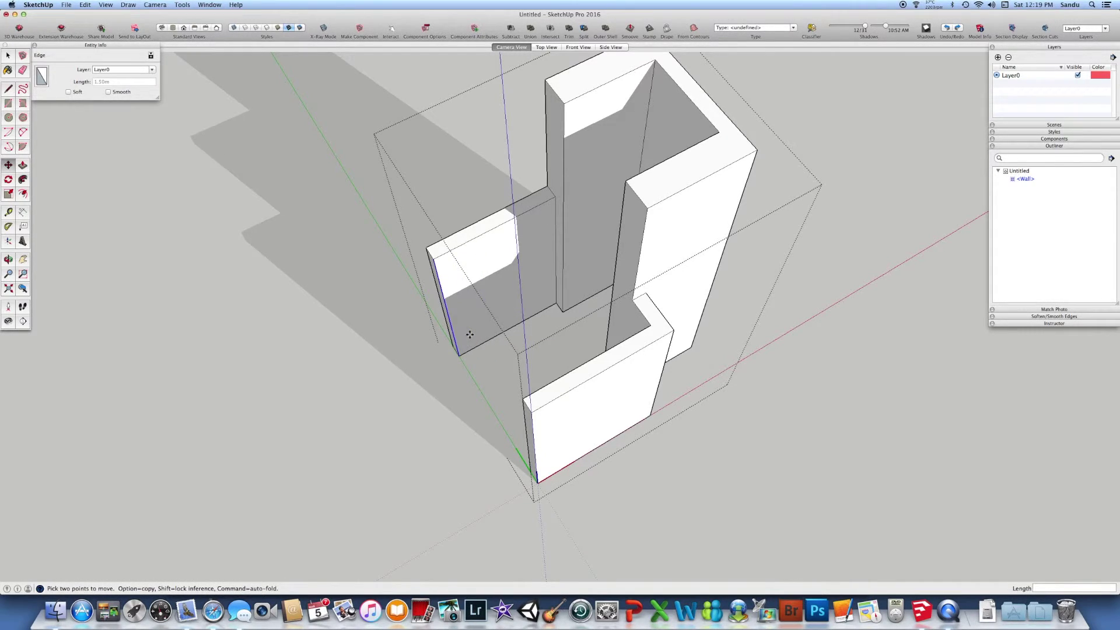
click(458, 353)
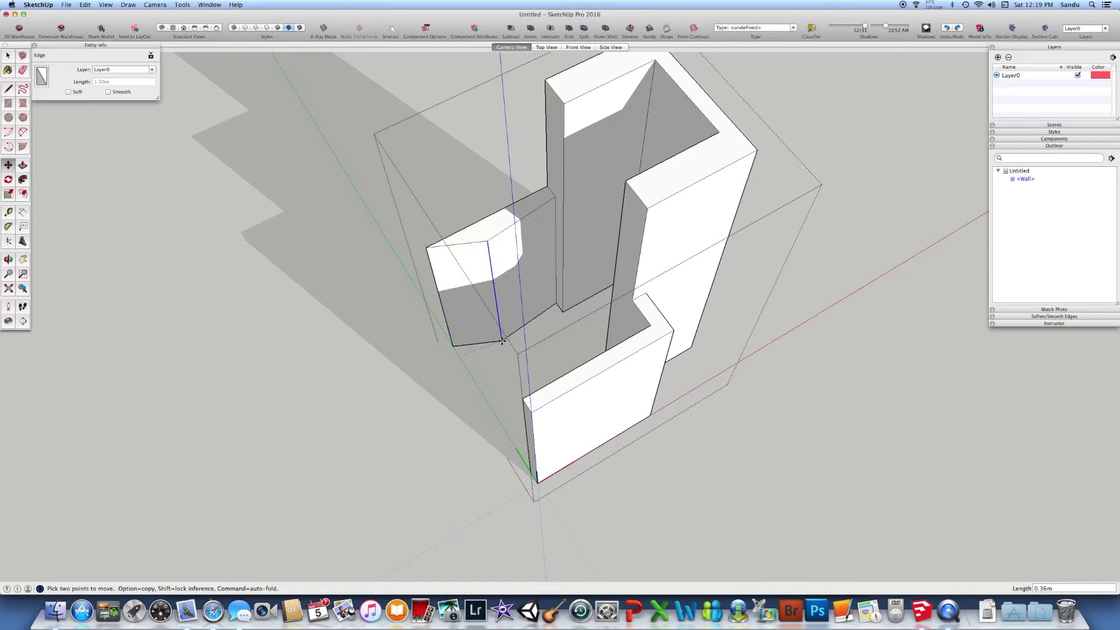
key(alt)
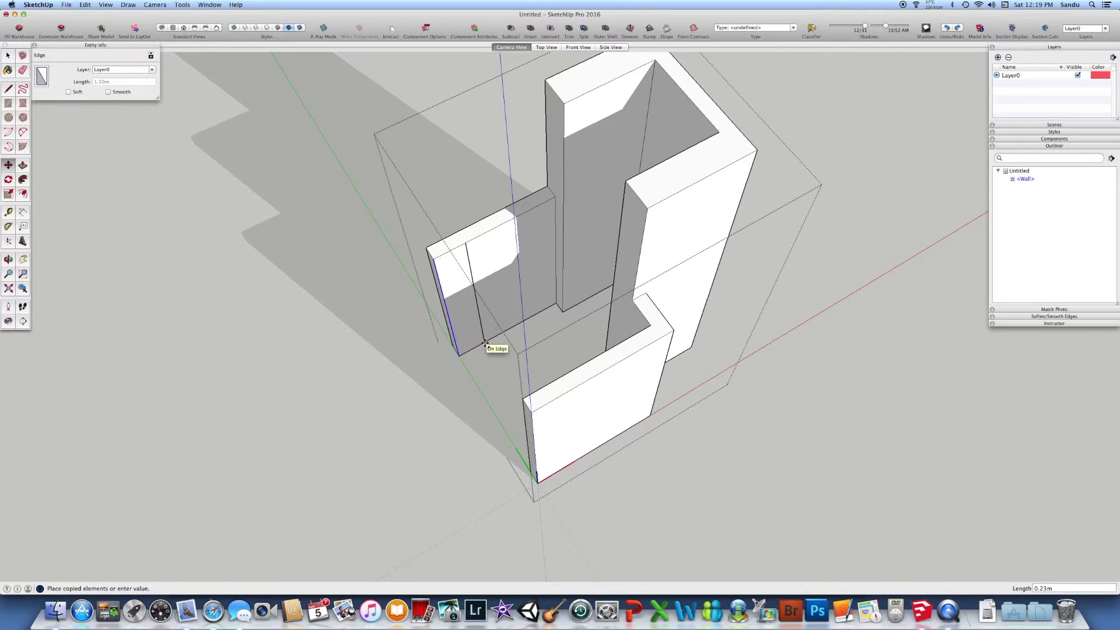
text(.15)
key(Return)
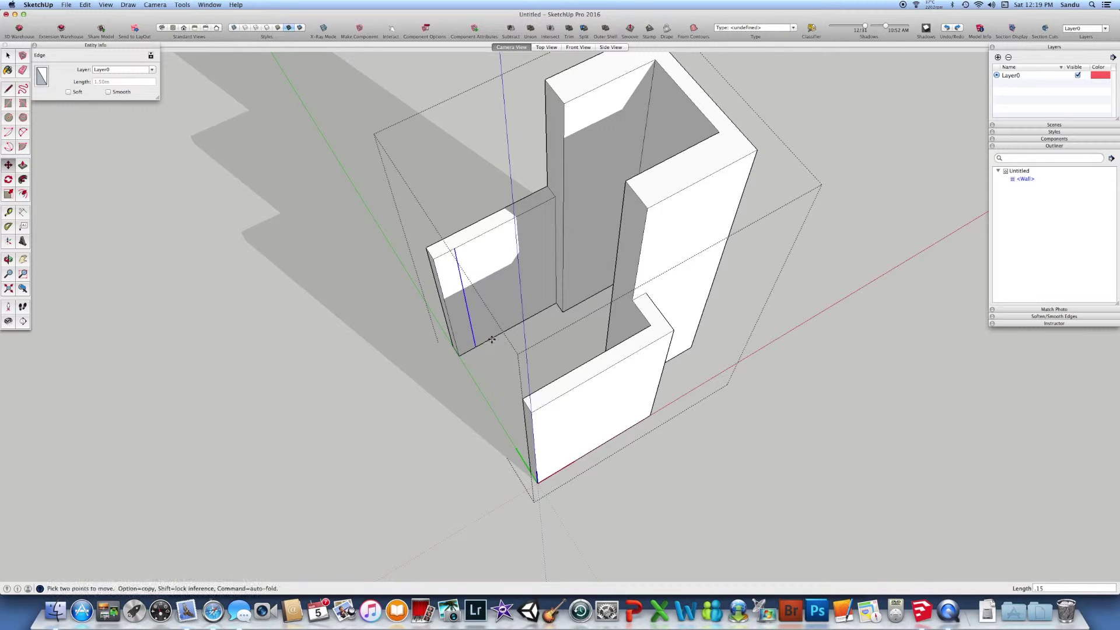
Step: Push/Pull the narrow strip at the low wall's free end 1.10 m across to the opposite low wall, closing the gap
key(p)
click(461, 325)
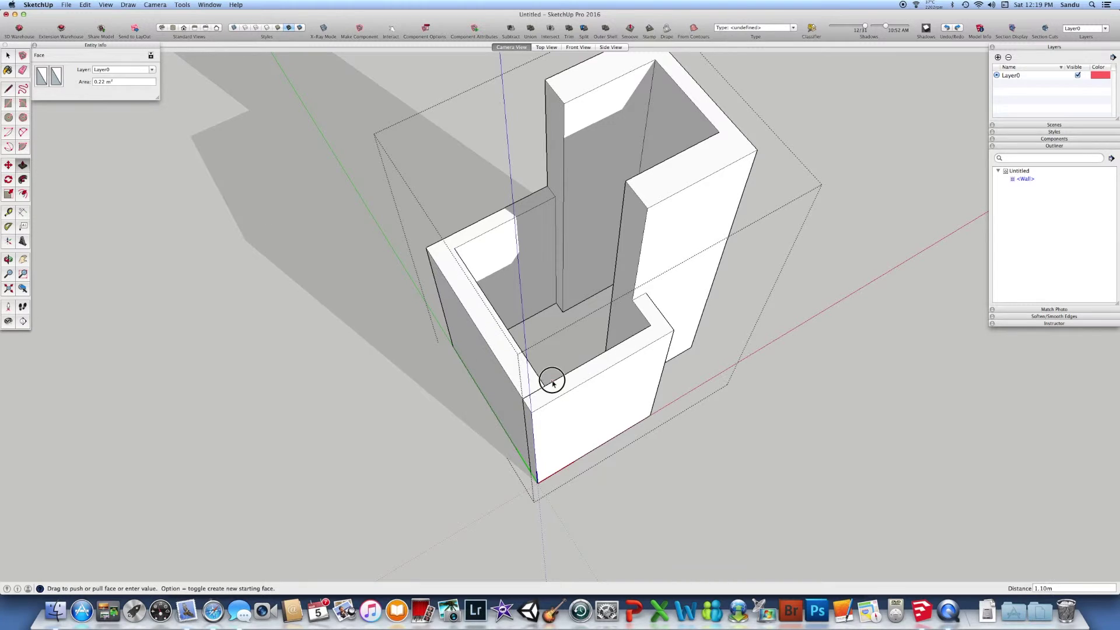
click(553, 382)
Step: Close the Wall component and examine the closed-off low section from several angles
key(o)
drag(430, 417, 406, 387)
key(p)
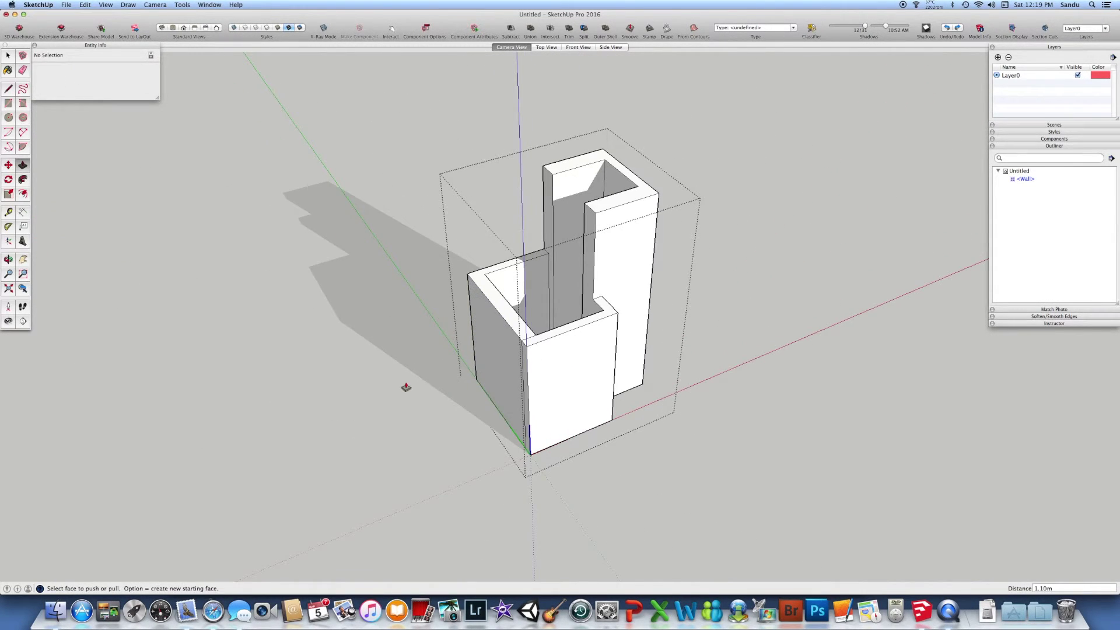
middle_drag(406, 387, 519, 465)
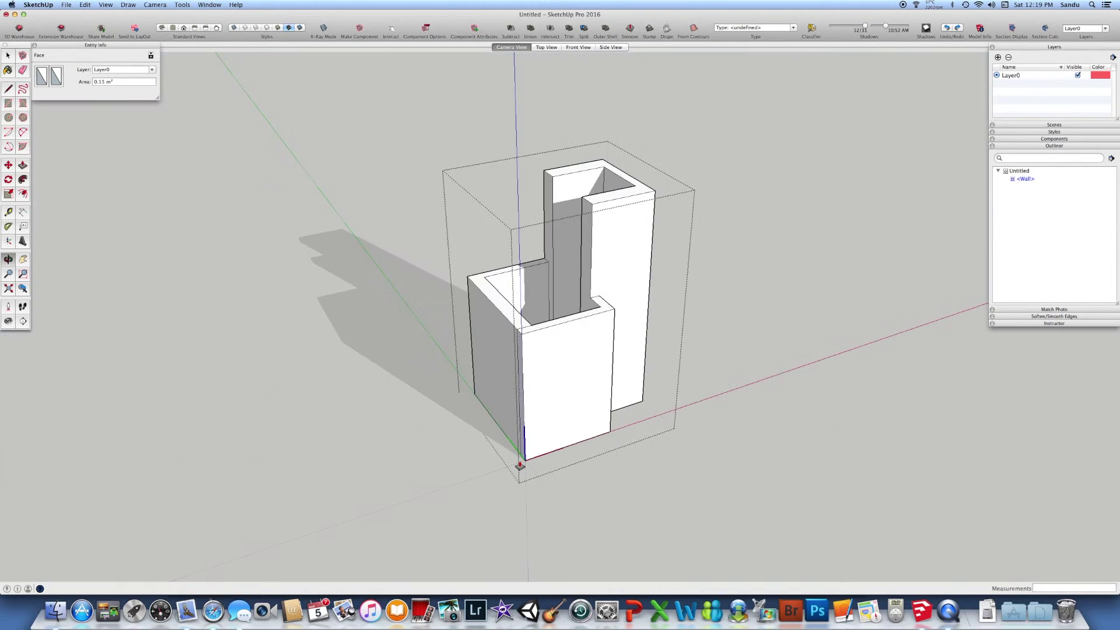
middle_drag(525, 327, 420, 385)
scroll(593, 430, up, 3)
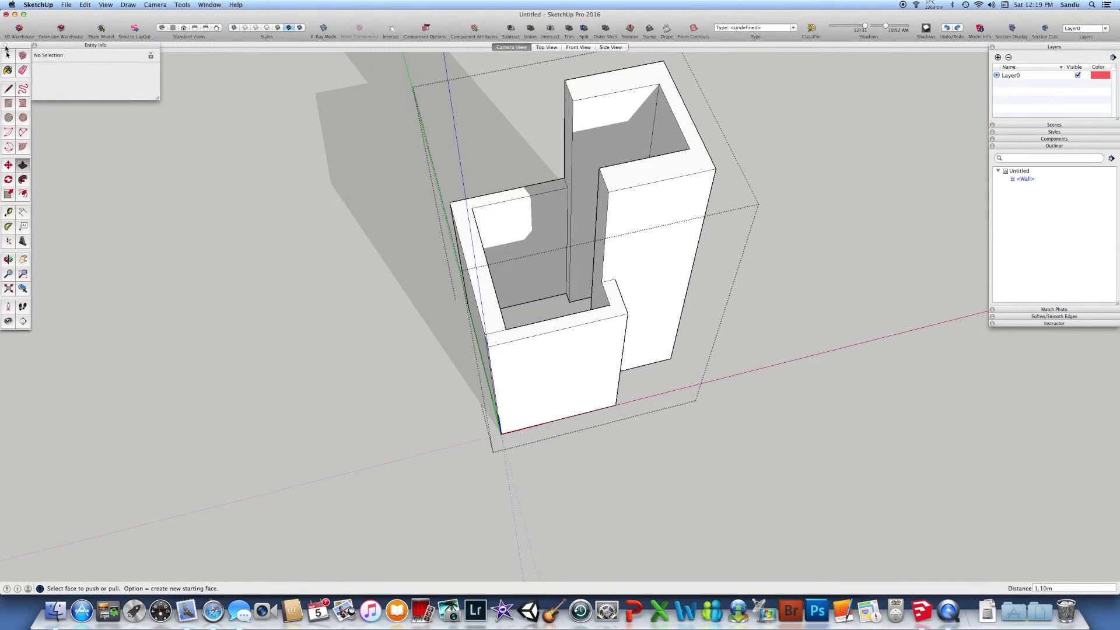
click(8, 54)
middle_drag(365, 207, 315, 259)
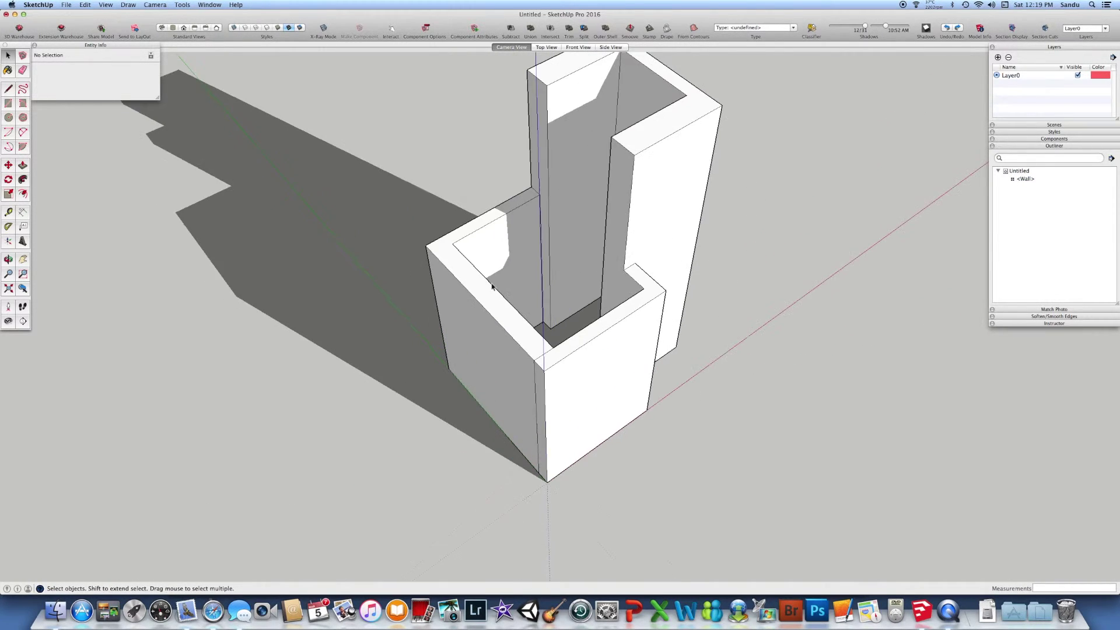
Step: Measure the outer top edge of the new low side wall from corner to corner with the Tape Measure
click(8, 213)
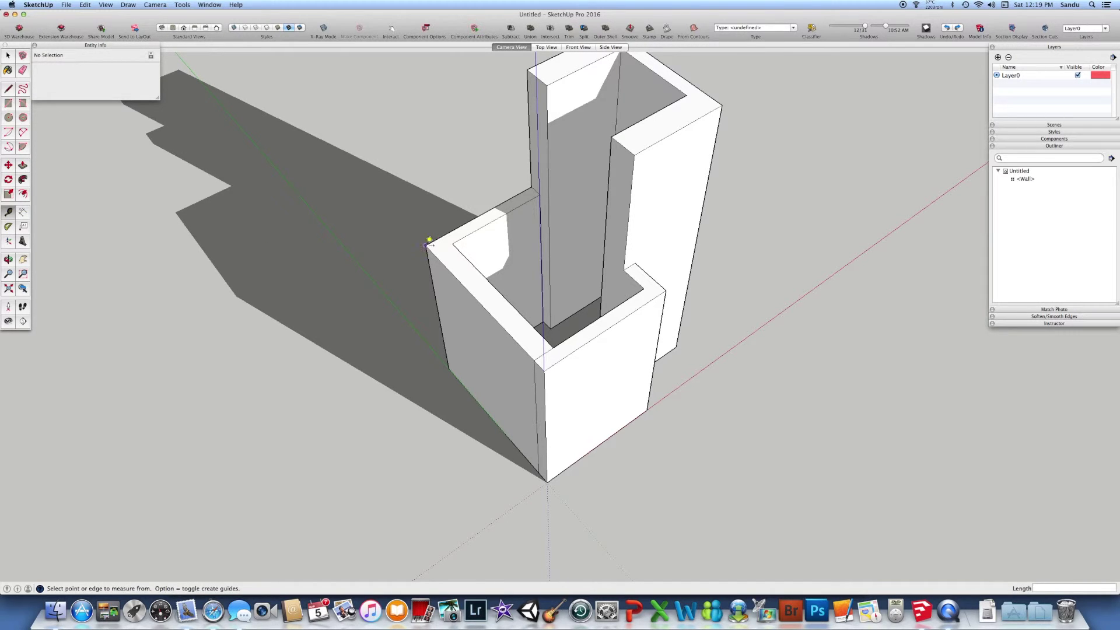
click(425, 244)
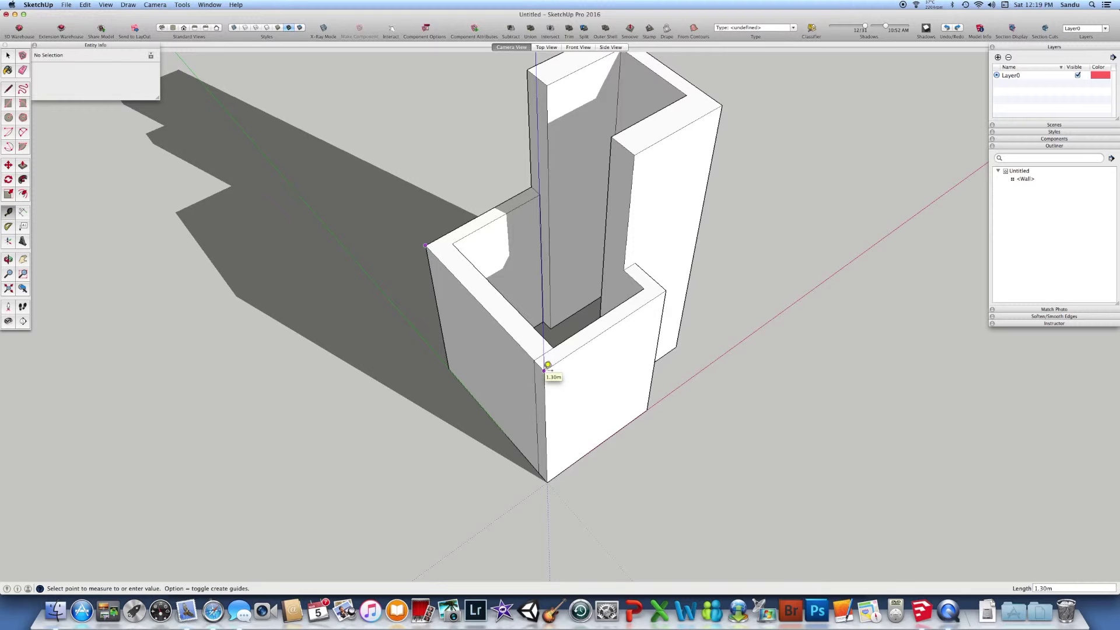
click(465, 347)
Step: Draw a rectangle about 1 m by 1 m on the upper part of the tall section's outer face, outside the component
scroll(472, 343, down, 3)
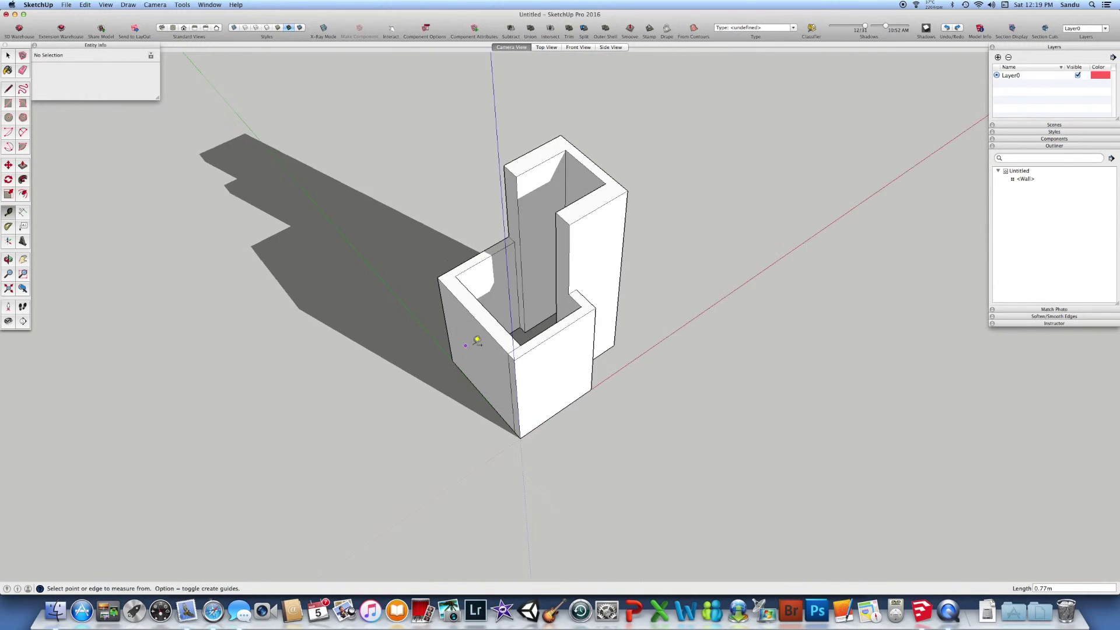
middle_drag(477, 340, 362, 332)
mouse_move(465, 344)
middle_down()
mouse_move(527, 347)
mouse_move(403, 323)
mouse_move(640, 385)
mouse_move(377, 310)
mouse_move(420, 357)
mouse_move(460, 356)
middle_up()
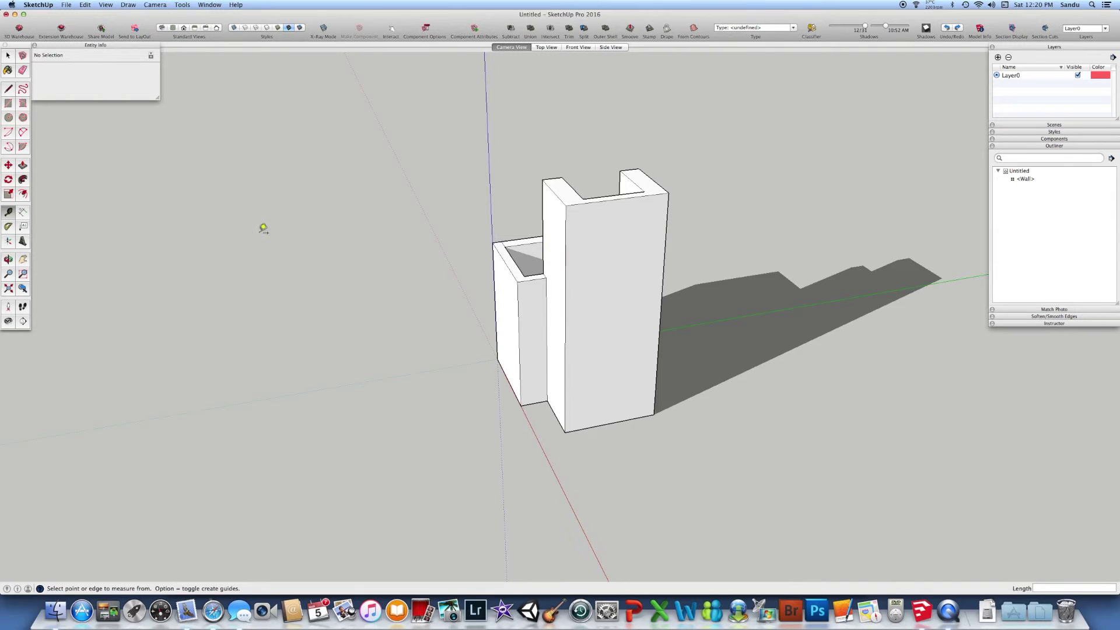
click(8, 105)
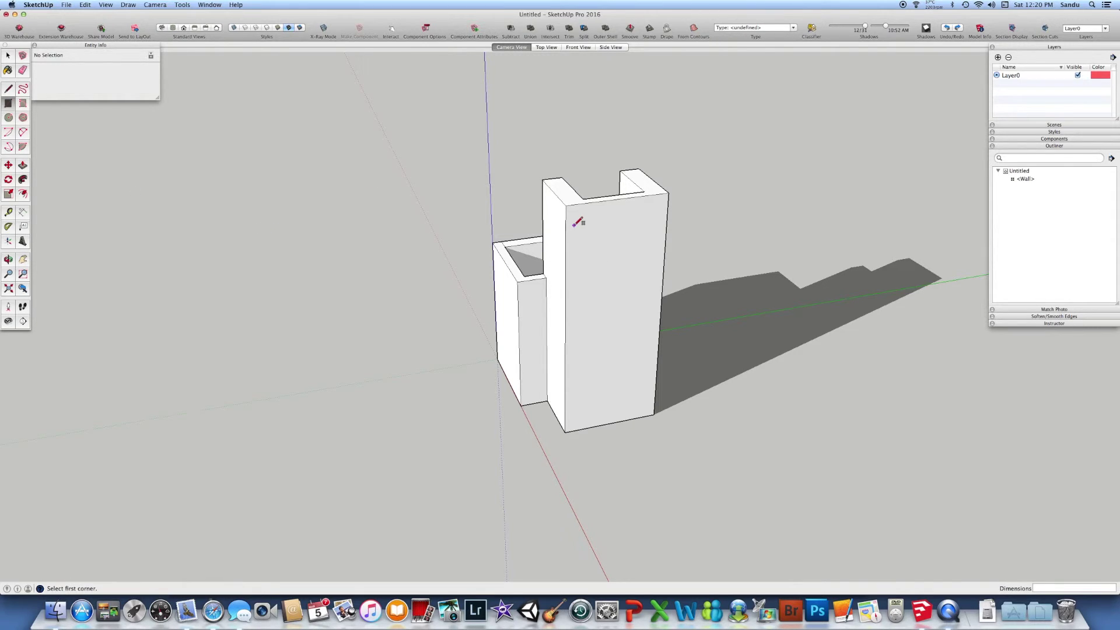
click(565, 205)
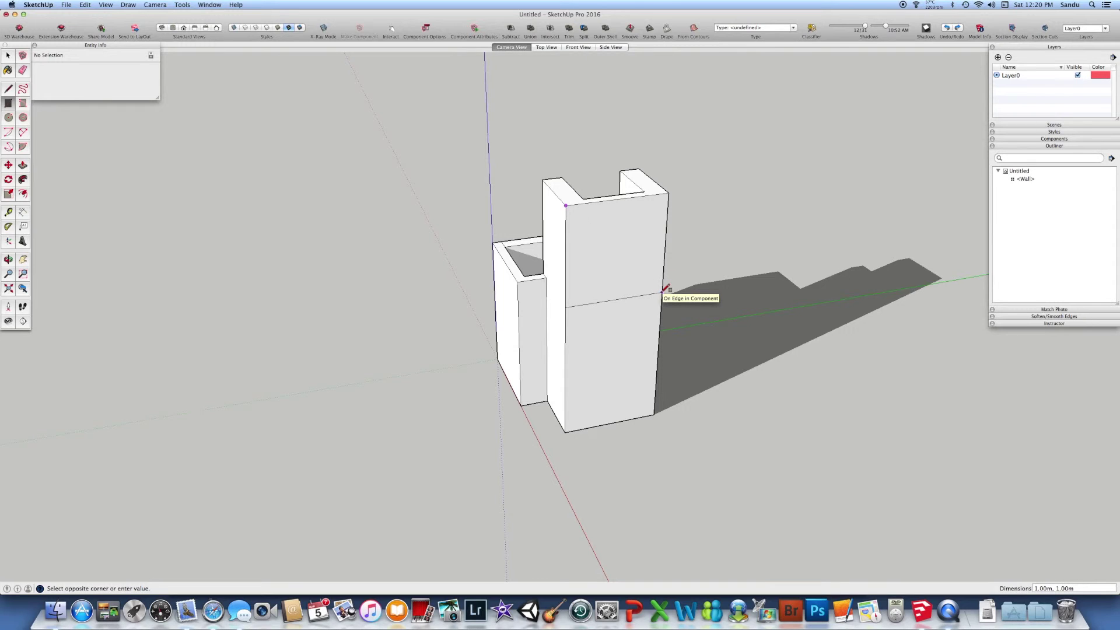
click(664, 289)
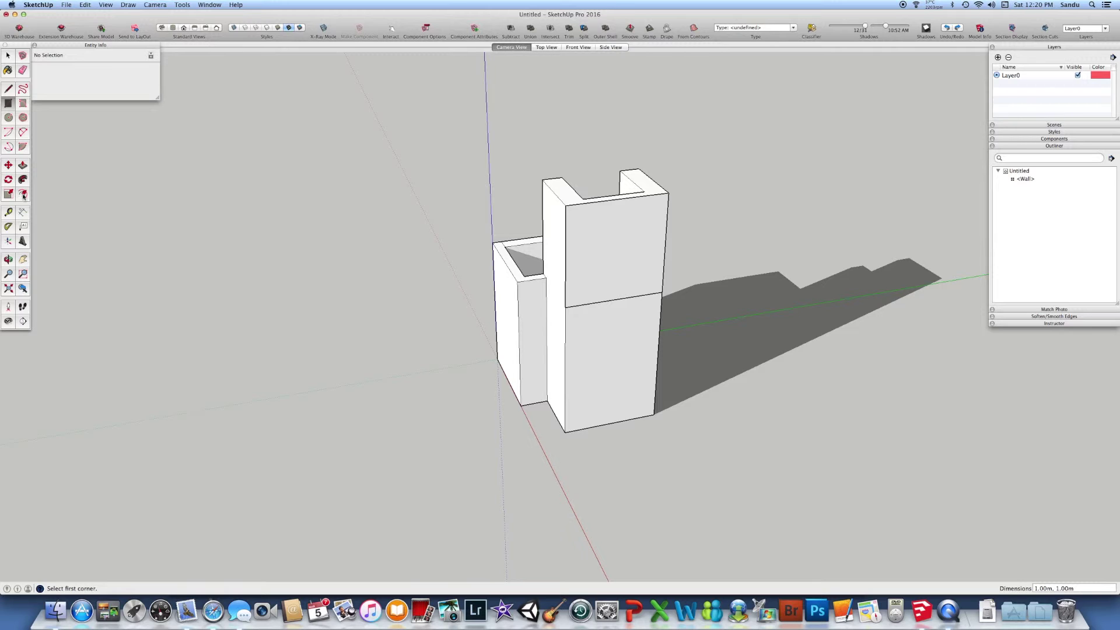
Step: Offset the outline of the rectangle on the tall section inward by 0.25 m
click(22, 193)
click(575, 253)
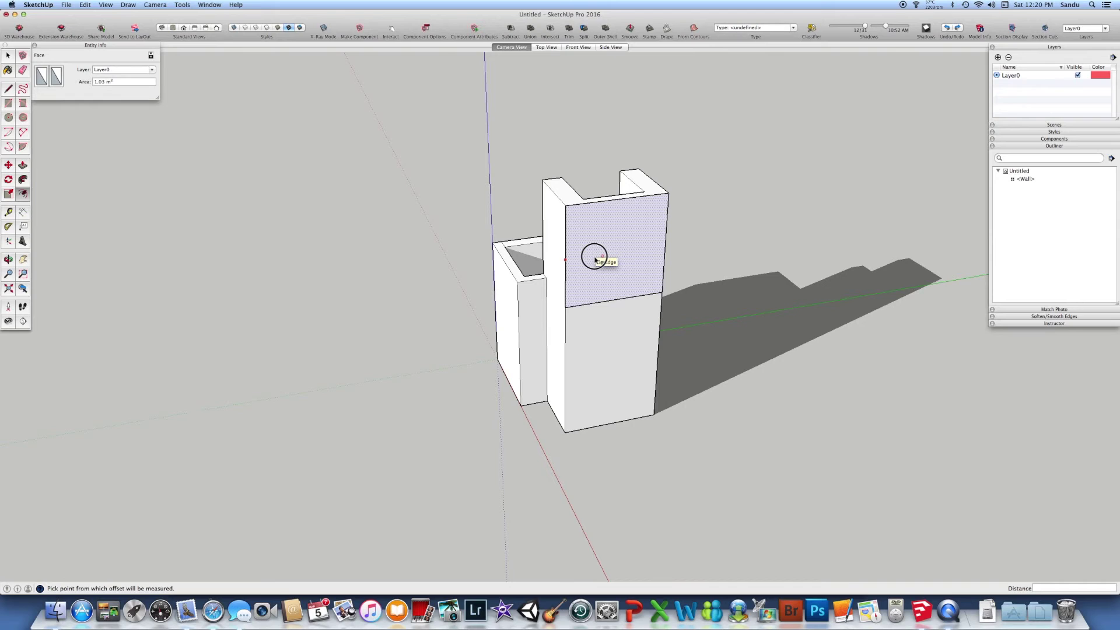
click(570, 270)
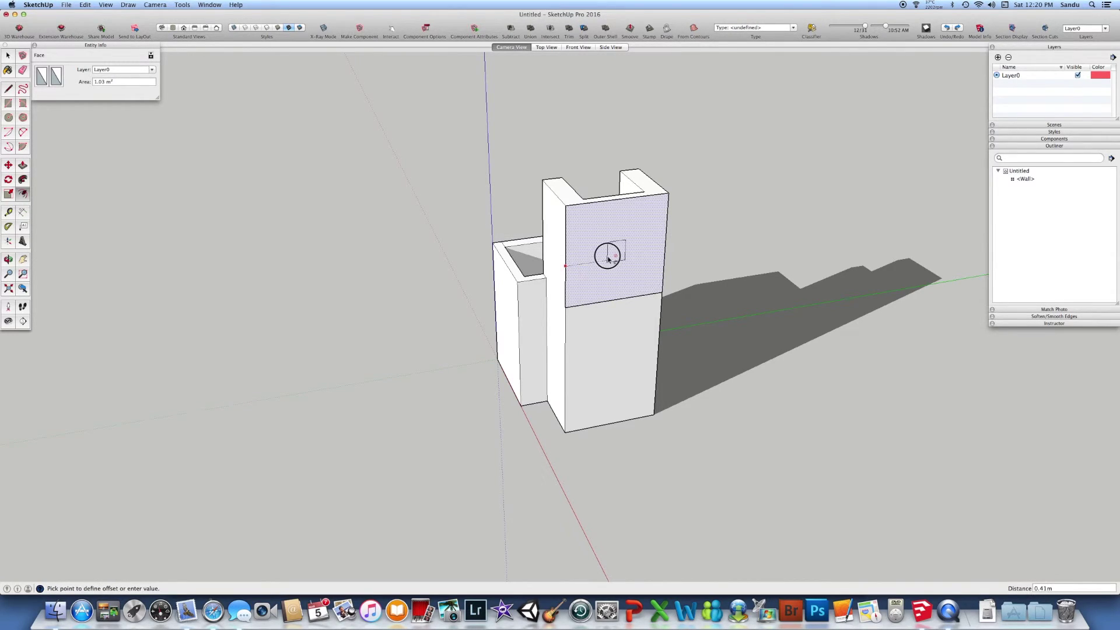
text(.25)
key(Return)
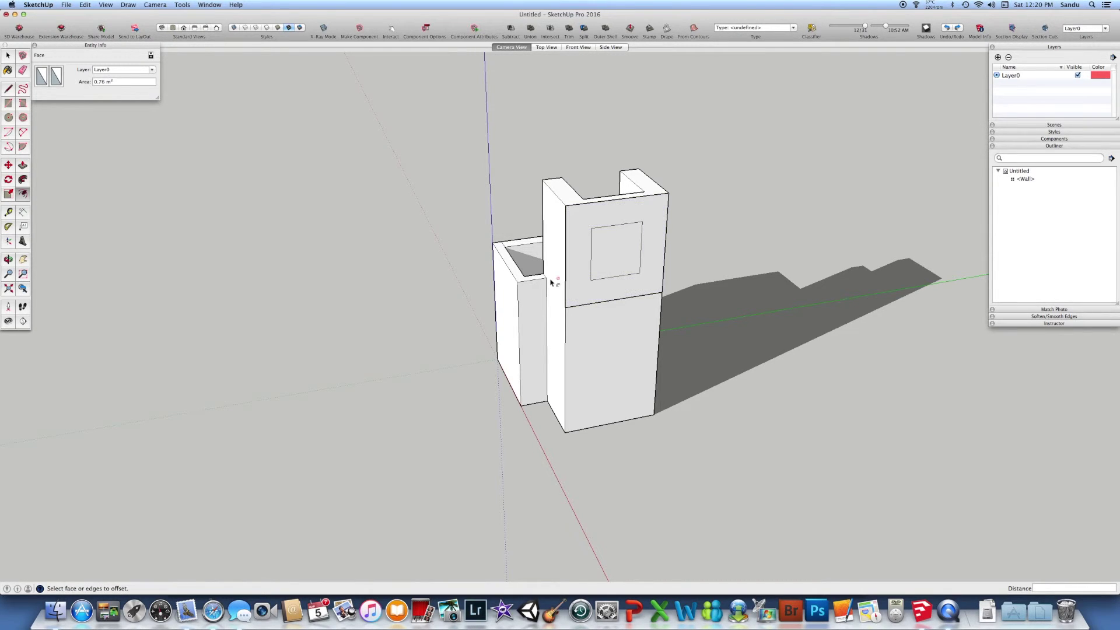
Step: Open the Wall component and trace the inner offset square with a rectangle of about 0.53 by 0.50 m on the tall wall face
middle_drag(544, 282, 357, 200)
key(space)
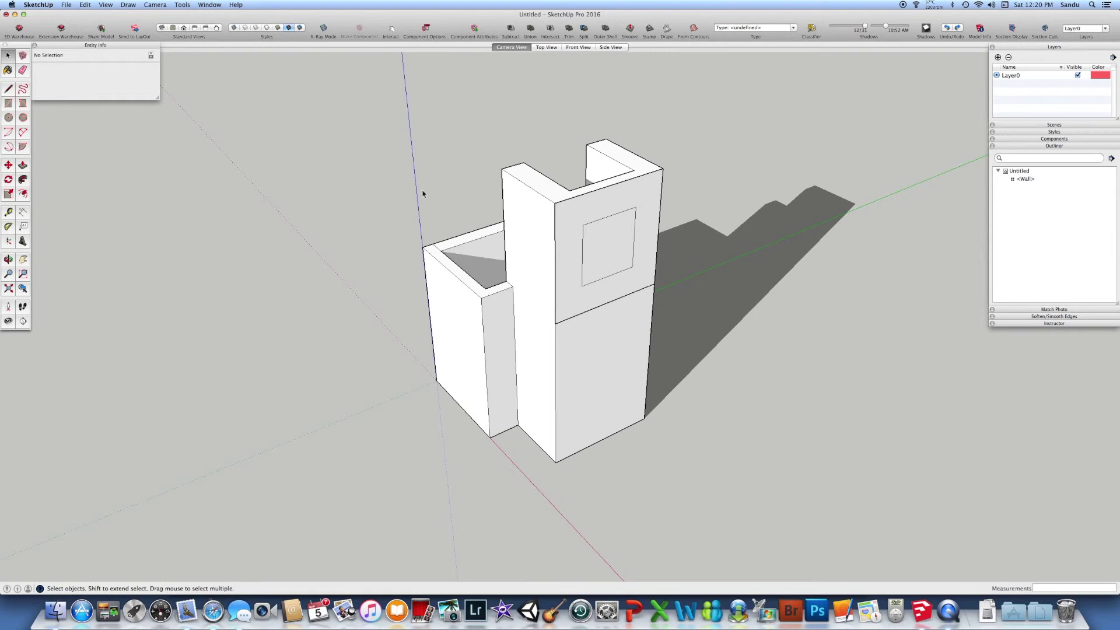
double_click(512, 201)
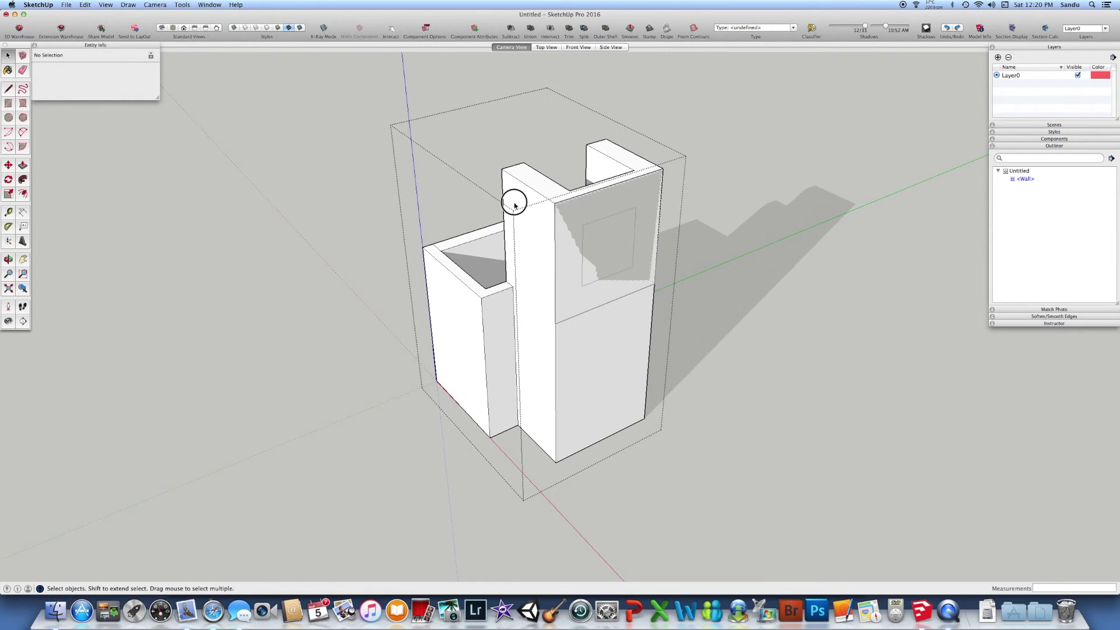
click(8, 103)
click(583, 223)
click(634, 266)
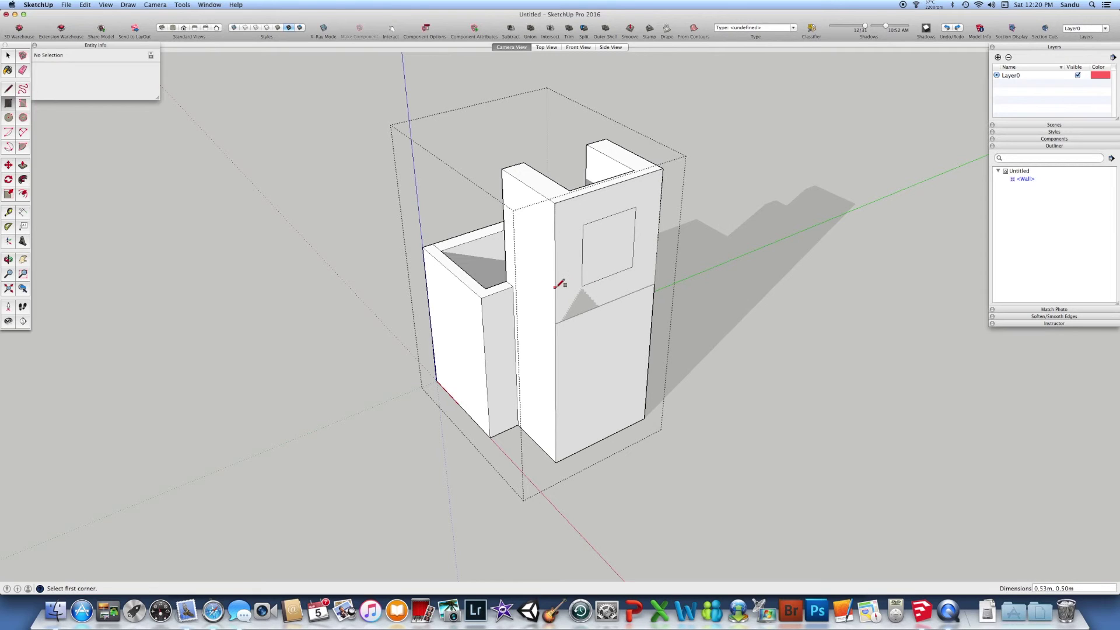
Step: Close the Wall component and delete the loose guide rectangle and offset square lying on the tall wall
click(8, 56)
click(340, 271)
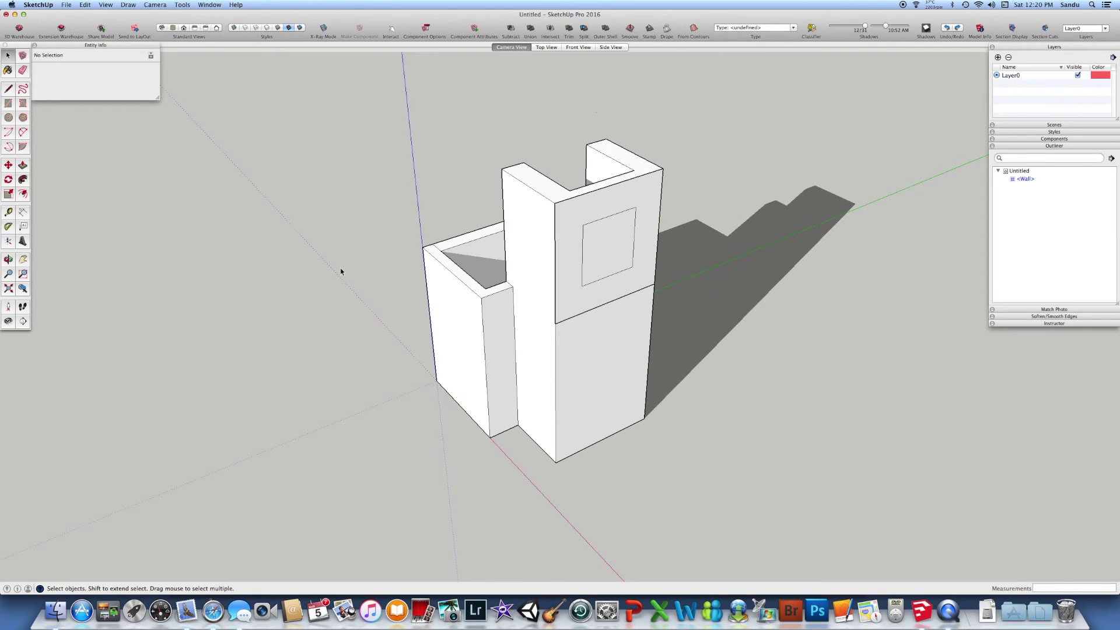
drag(453, 96, 752, 359)
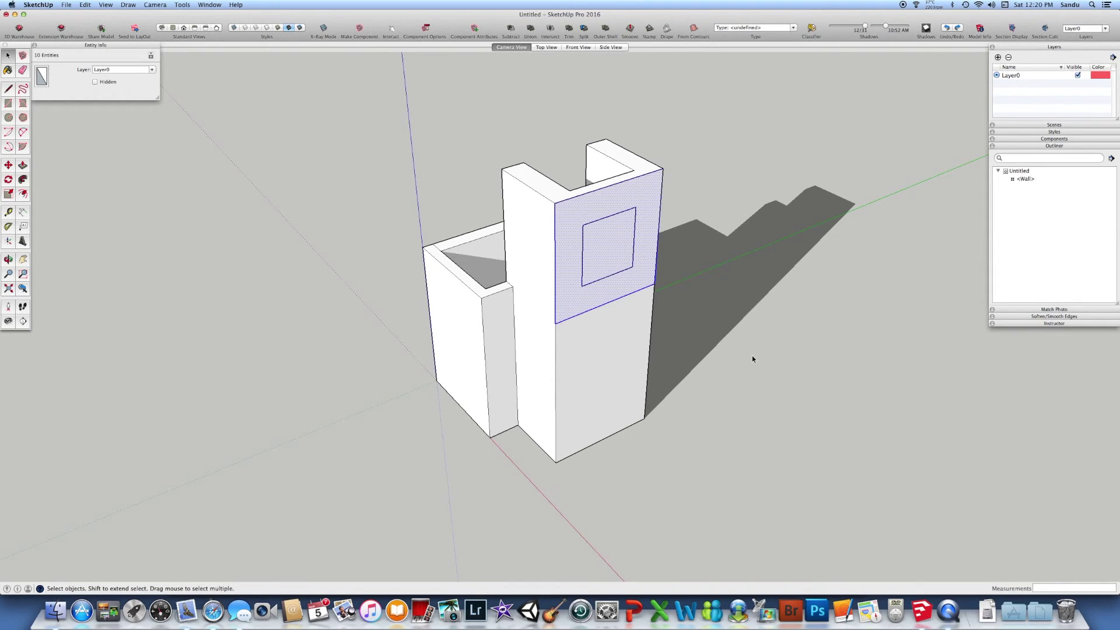
click(752, 359)
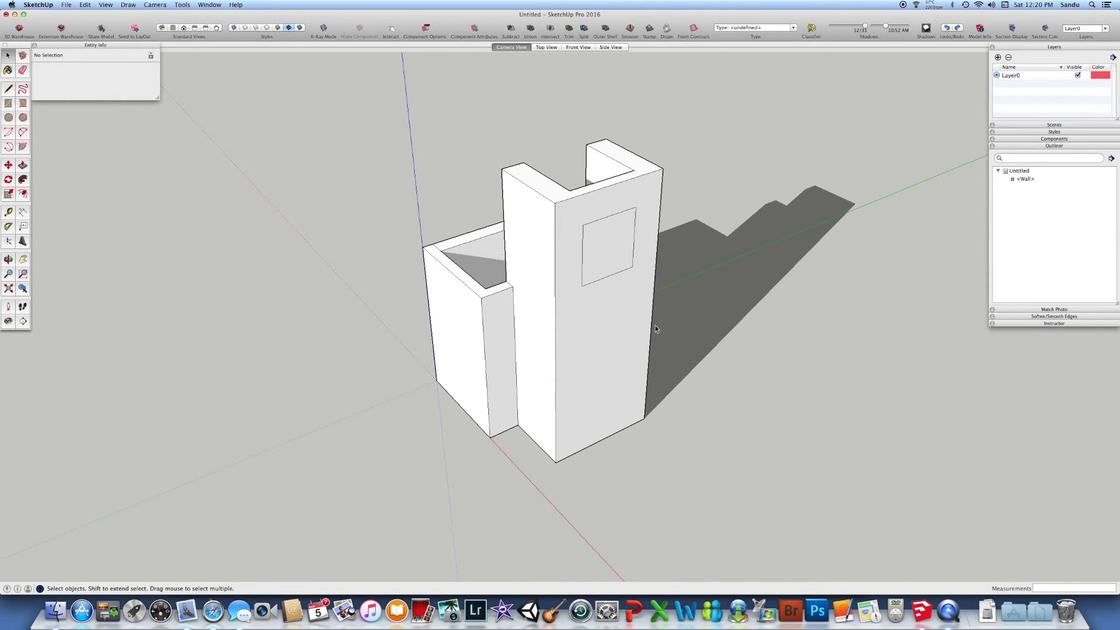
Step: Reopen the Wall component and Push/Pull the traced square through the wall thickness to cut a window opening
double_click(632, 325)
click(22, 165)
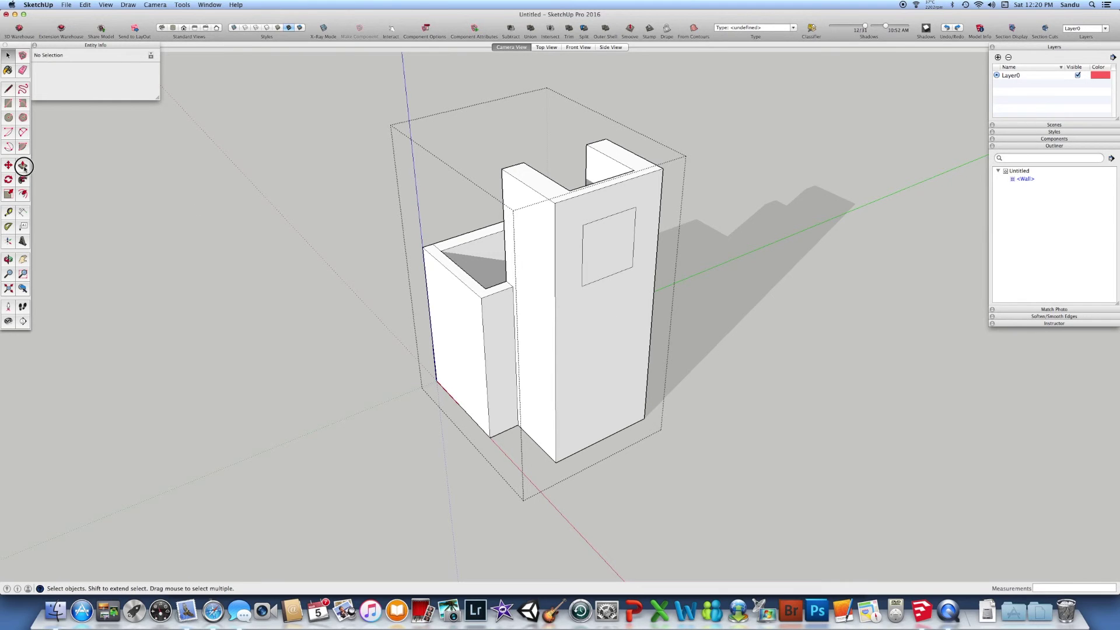
drag(600, 250, 589, 187)
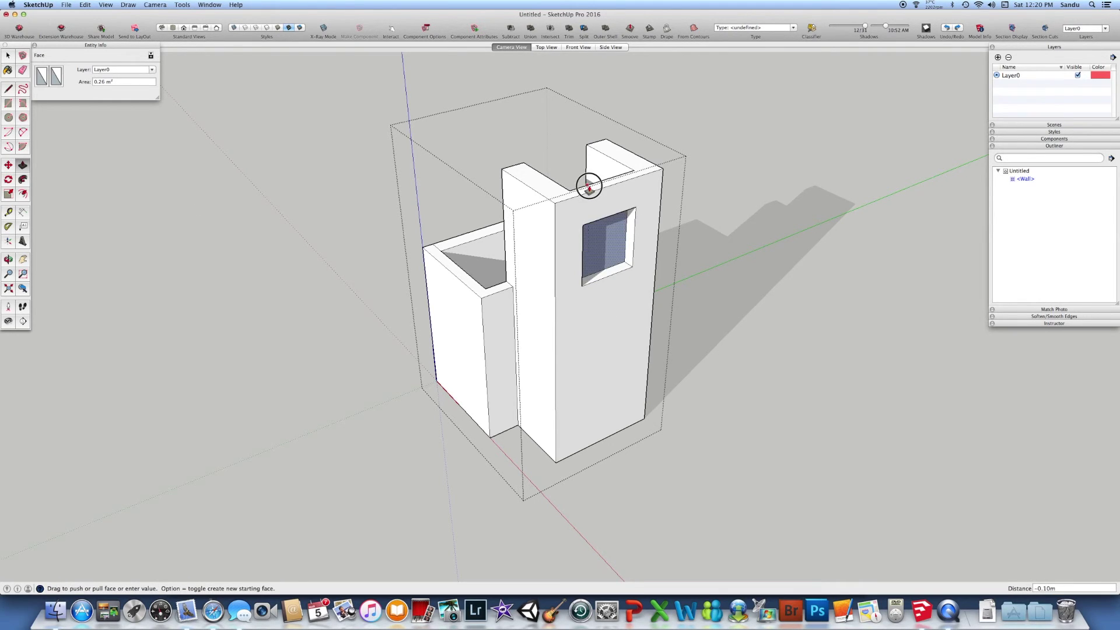
click(585, 181)
Step: Close the Wall component and examine the window opening and the finished walls from different sides and distances
middle_drag(607, 320, 373, 280)
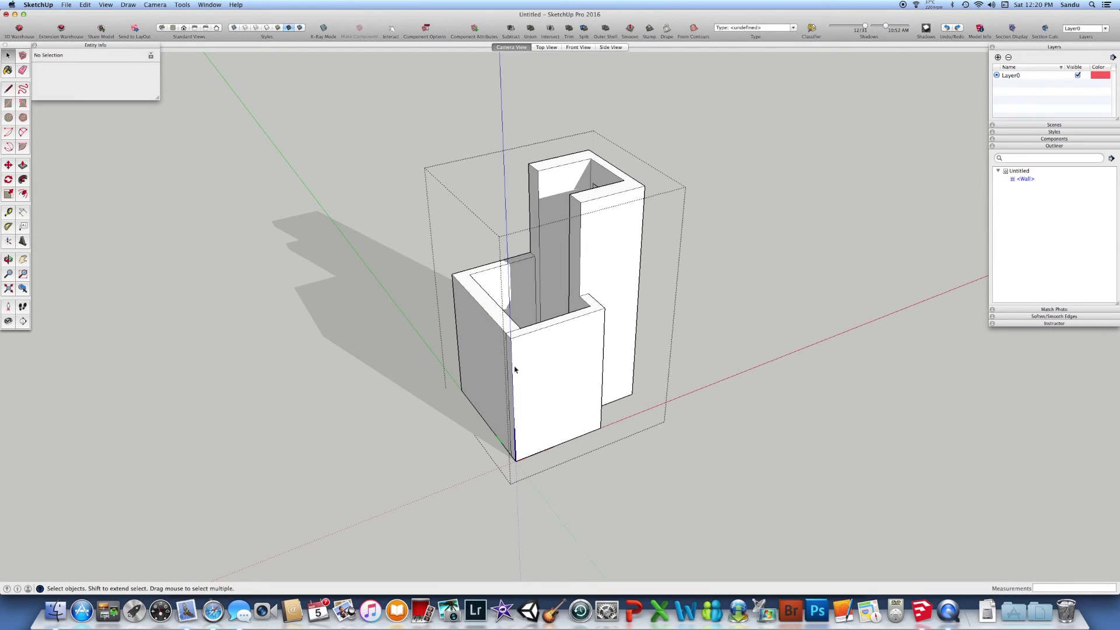
middle_drag(662, 375, 607, 393)
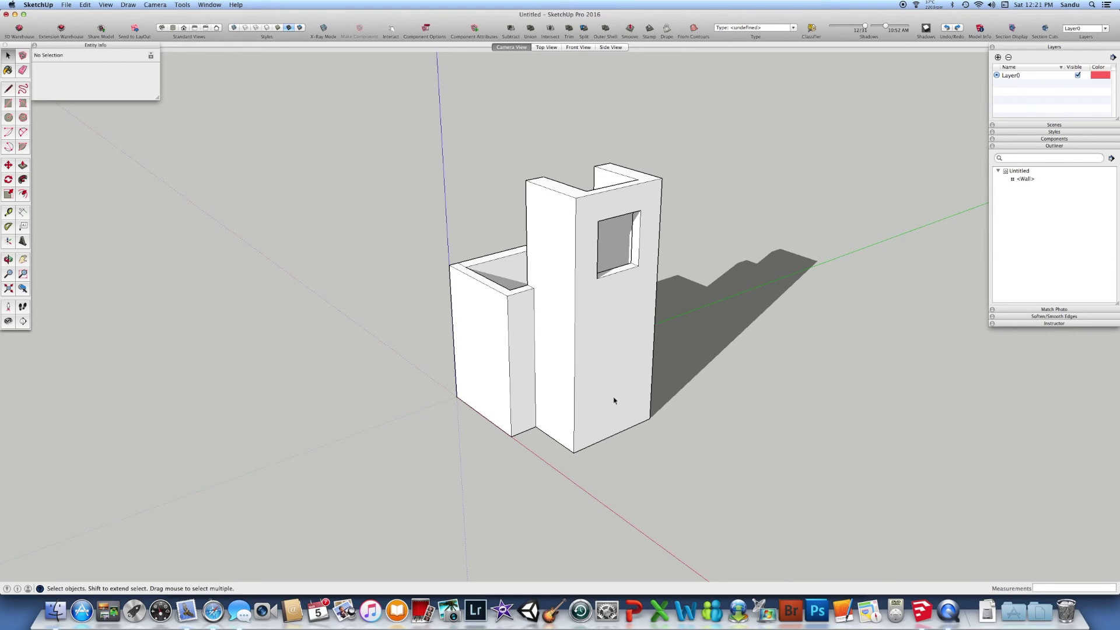
scroll(609, 402, up, 5)
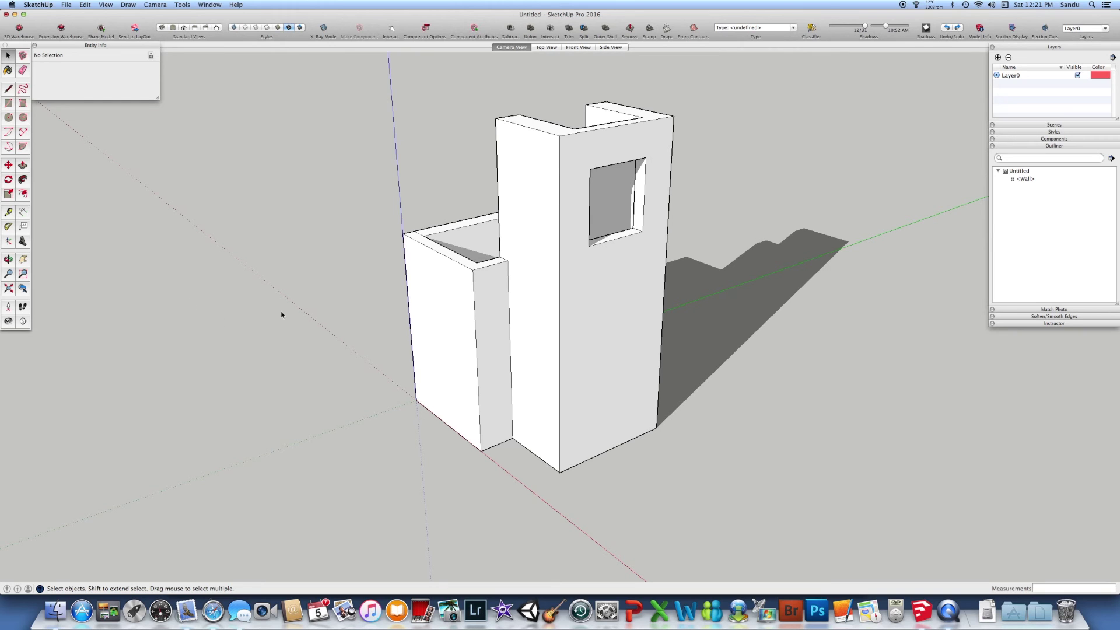
scroll(445, 348, down, 2)
scroll(520, 353, up, 4)
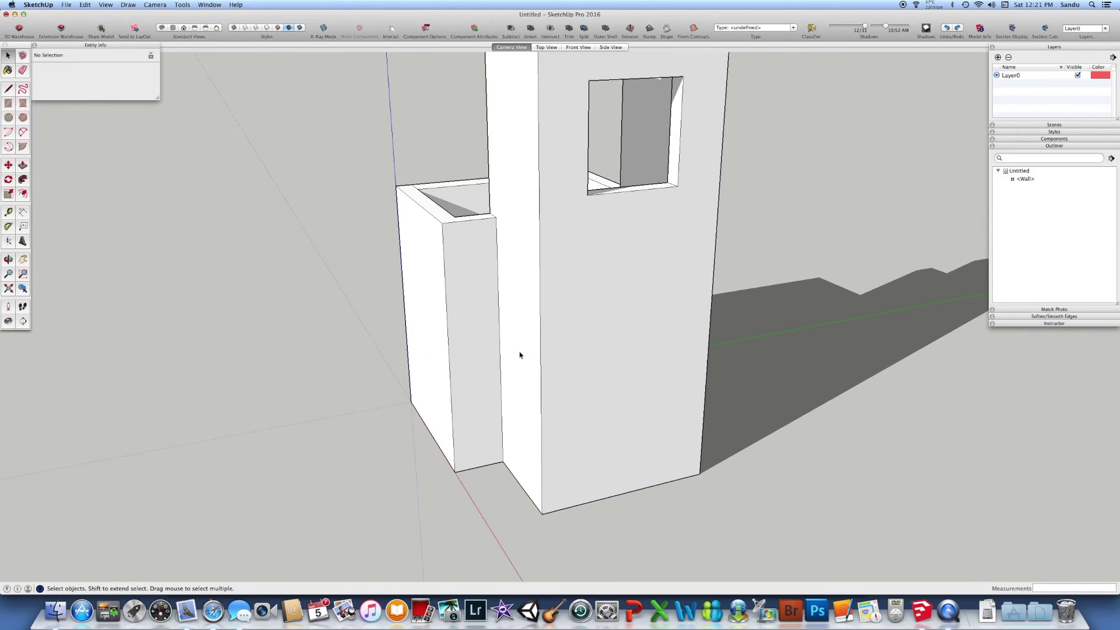
middle_drag(519, 352, 599, 383)
scroll(461, 367, down, 4)
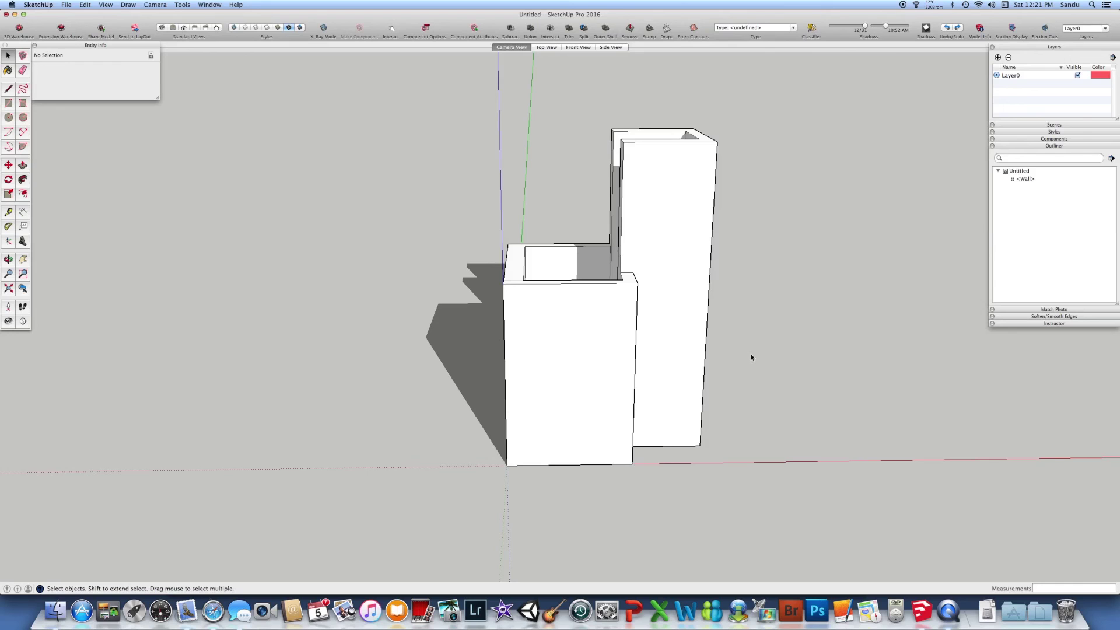
middle_drag(751, 357, 569, 368)
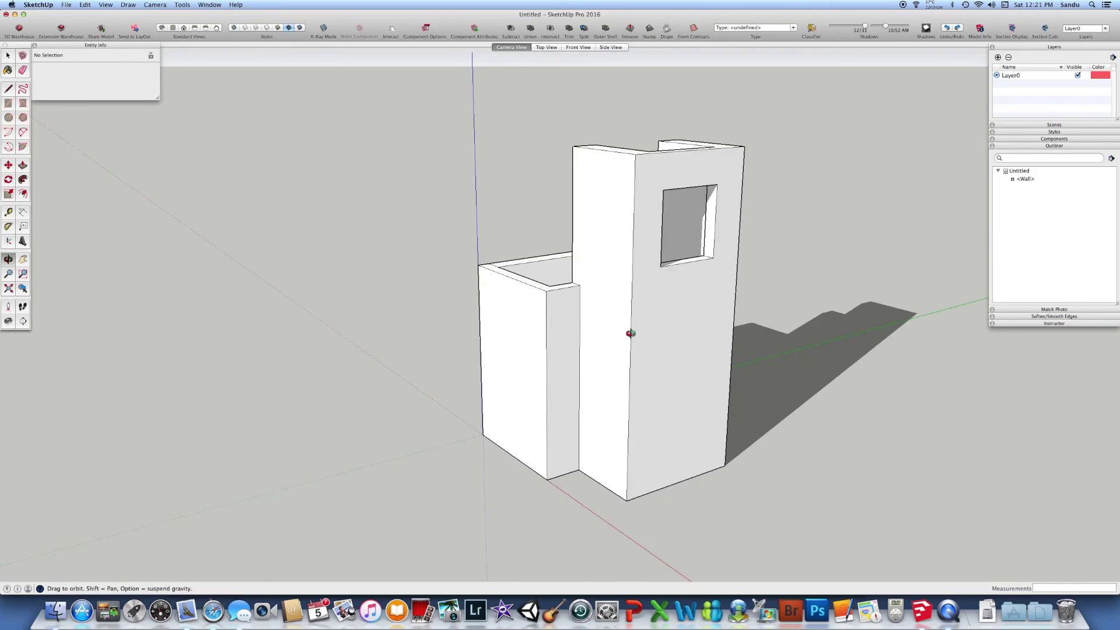
scroll(630, 333, down, 3)
key(space)
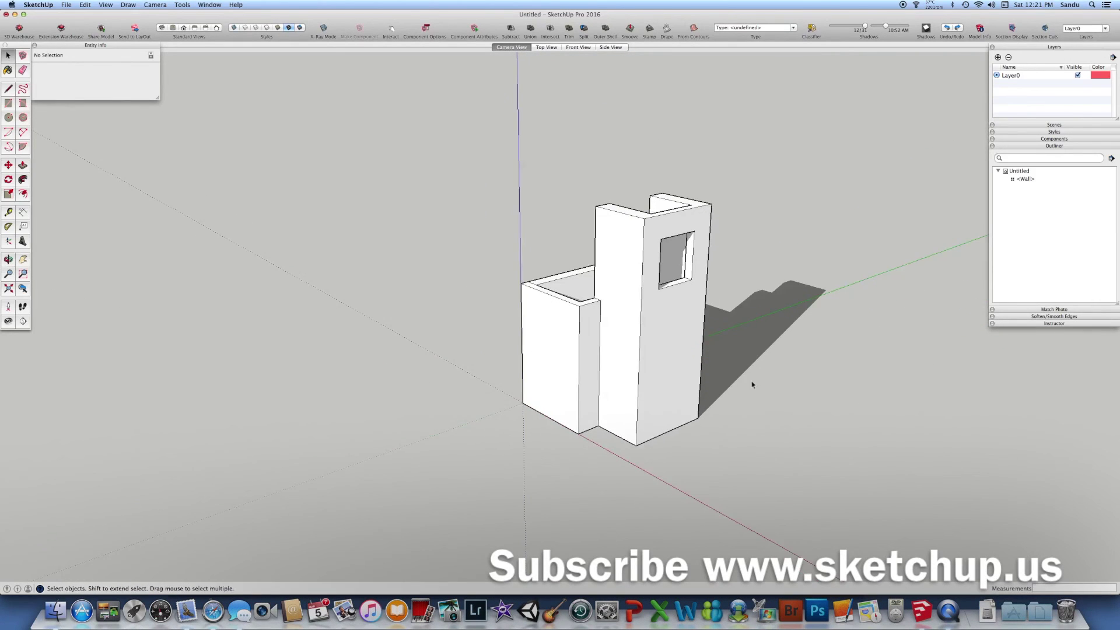
middle_drag(752, 384, 778, 380)
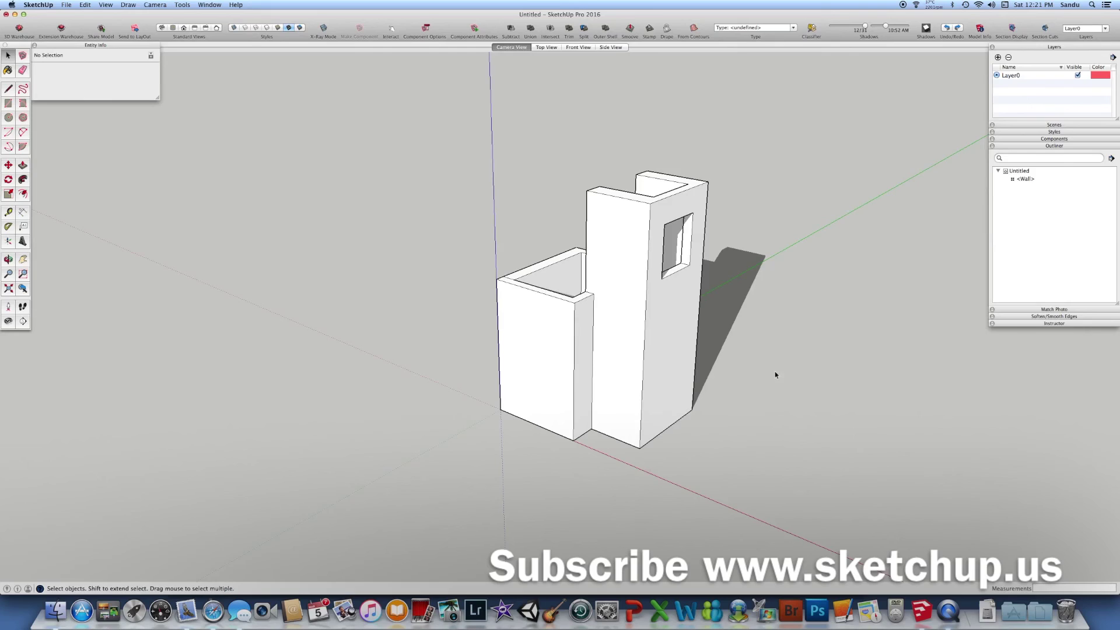